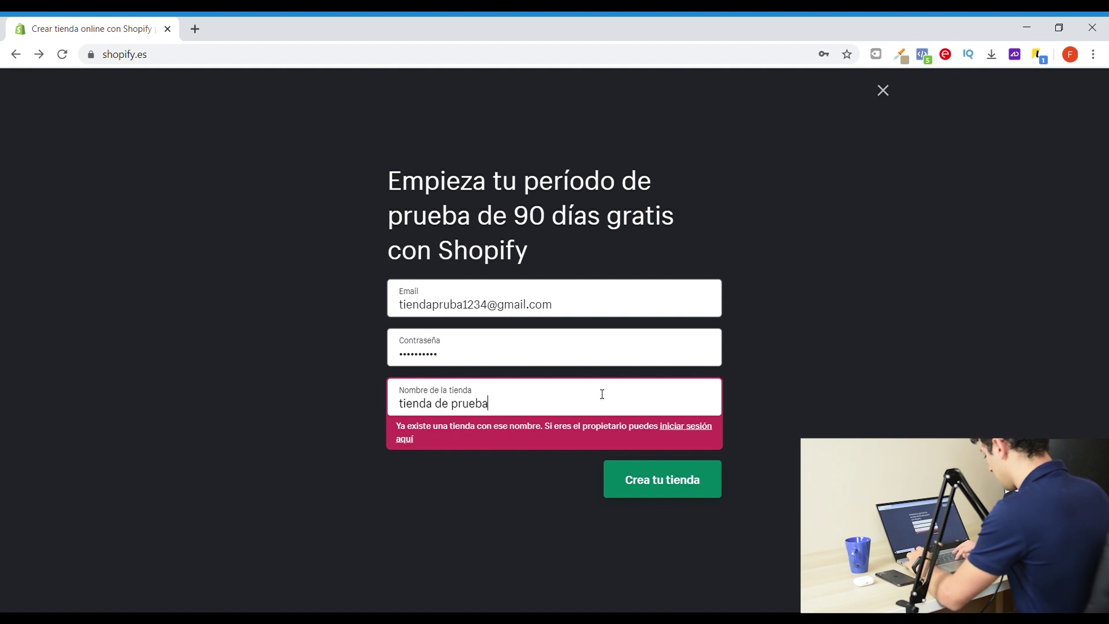
# Complete the store name as "tienda de prueba 1 2 3 4" and create the trial store.
pyautogui.write('3 4')
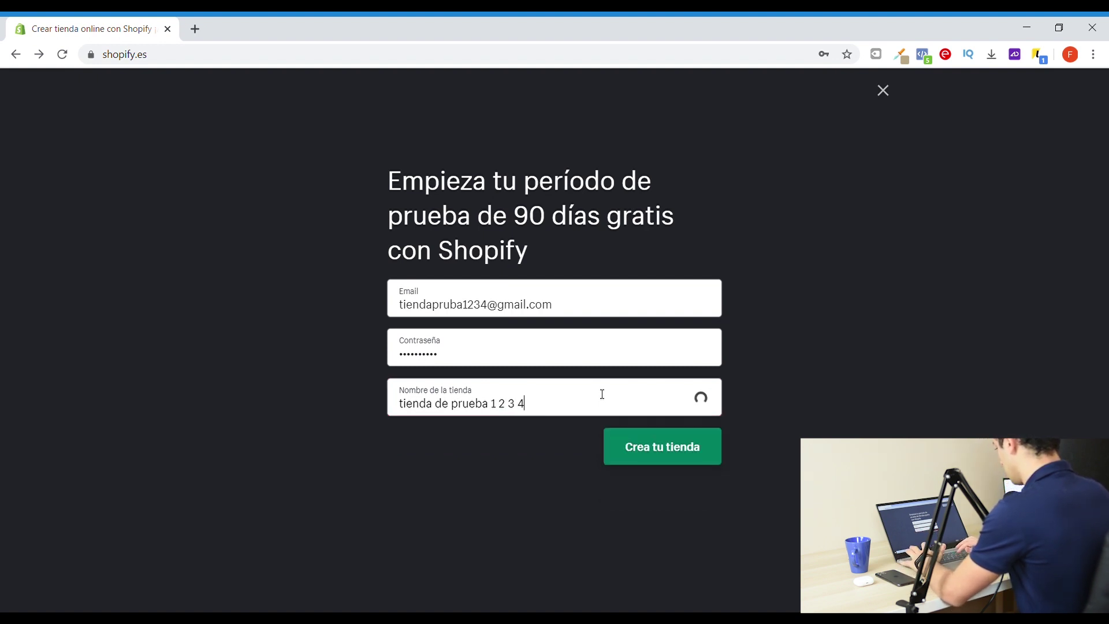
pyautogui.click(657, 450)
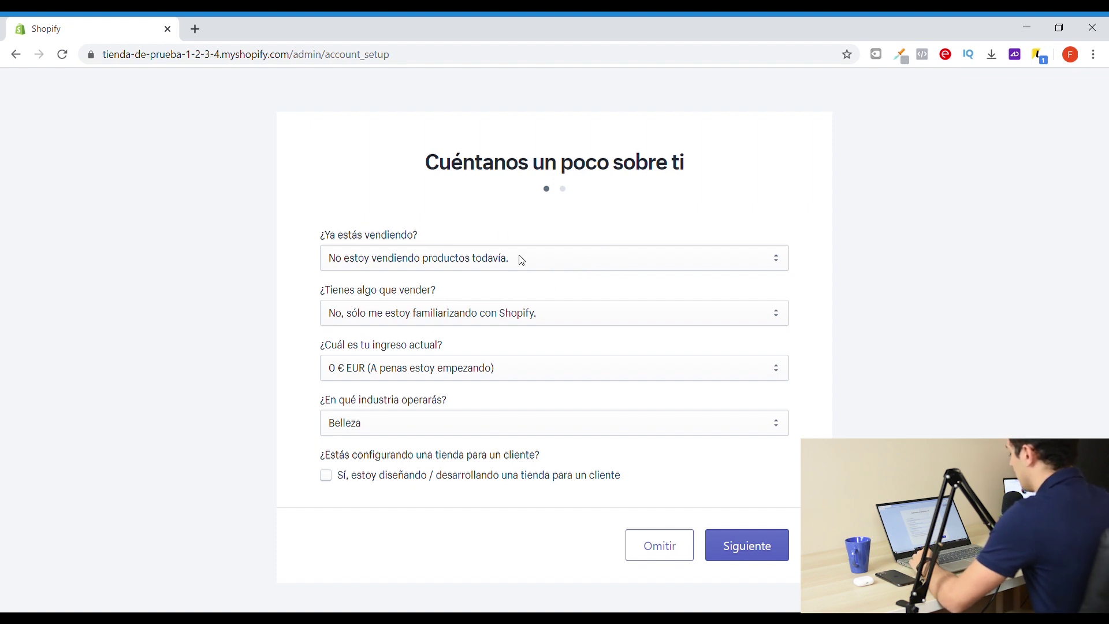
# Answer the setup questions with "No estoy vendiendo productos todavía" and "No, sólo me estoy familiarizando con Shopify", and continue.
pyautogui.click(523, 262)
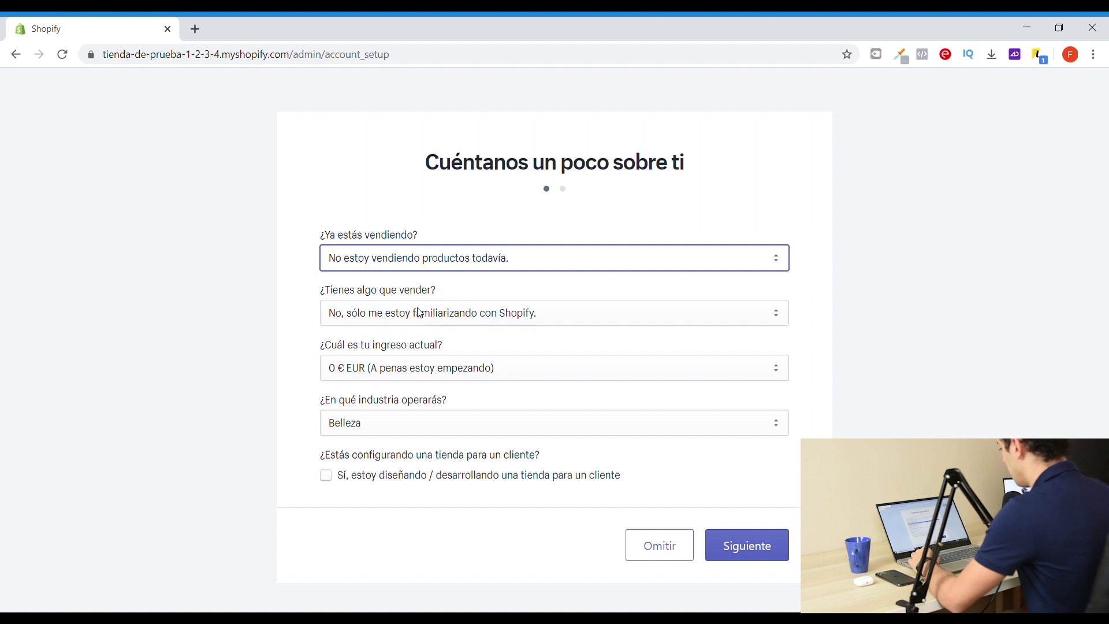
pyautogui.click(328, 299)
pyautogui.click(396, 315)
pyautogui.click(496, 288)
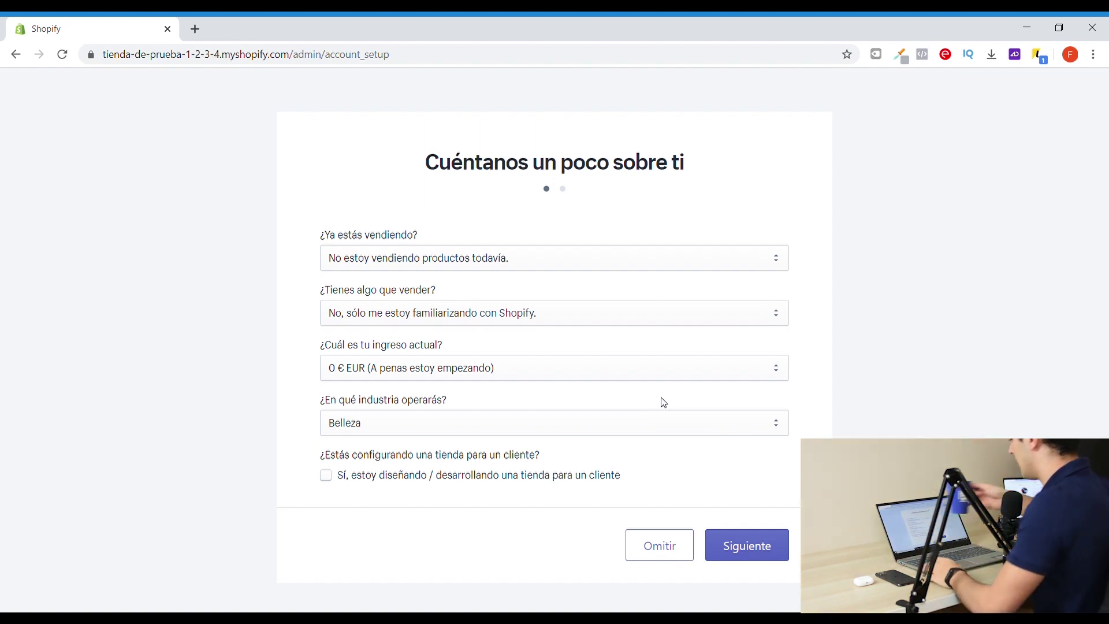
pyautogui.click(766, 542)
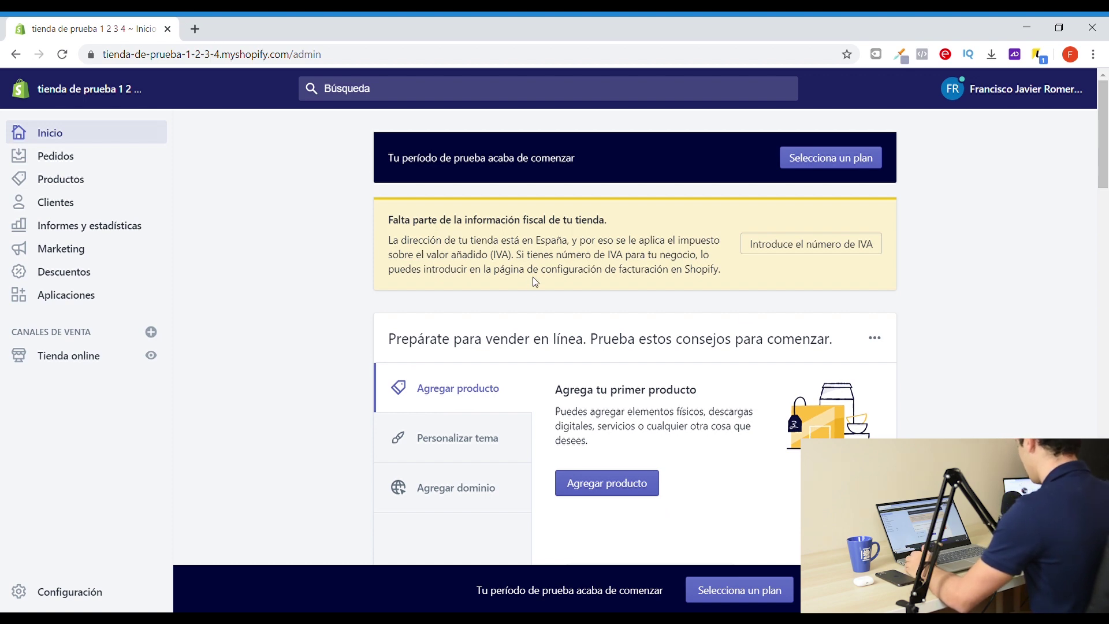
# Open the plan selection and compare the Basic Shopify, Shopify and Advanced Shopify plans.
pyautogui.click(816, 162)
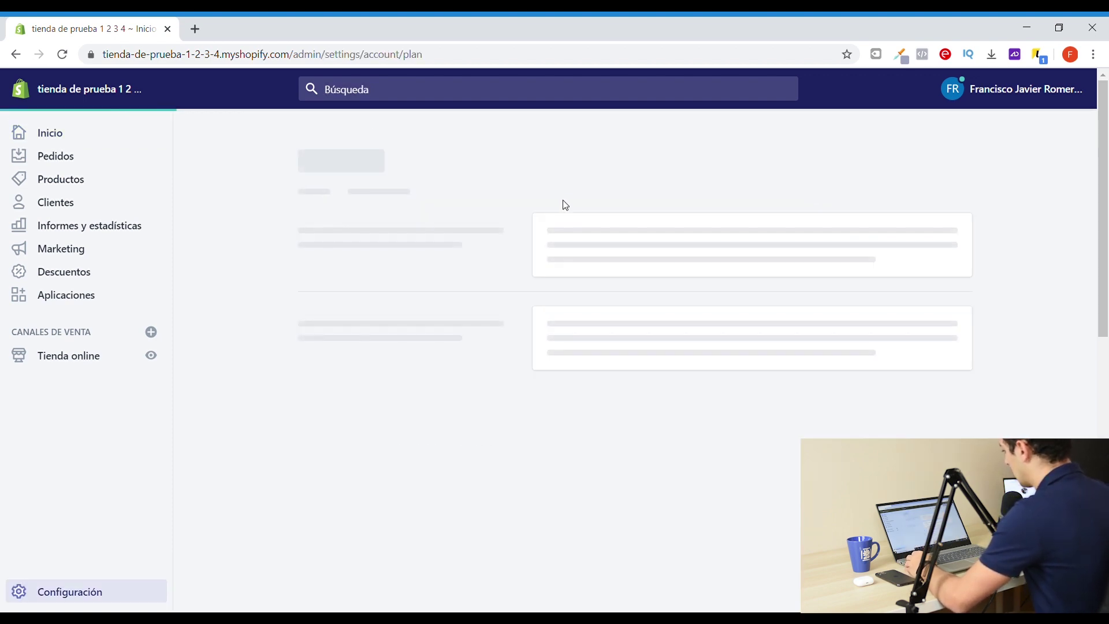
pyautogui.scroll(-5, 490, 200)
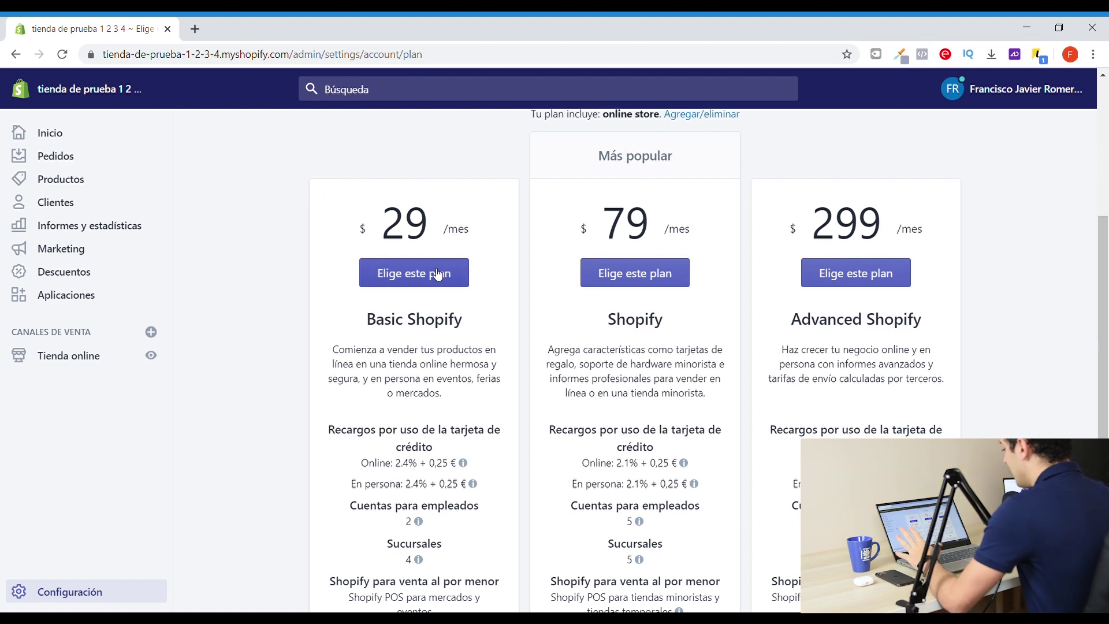
pyautogui.scroll(-3, 437, 279)
pyautogui.scroll(-1, 437, 279)
pyautogui.scroll(5, 415, 321)
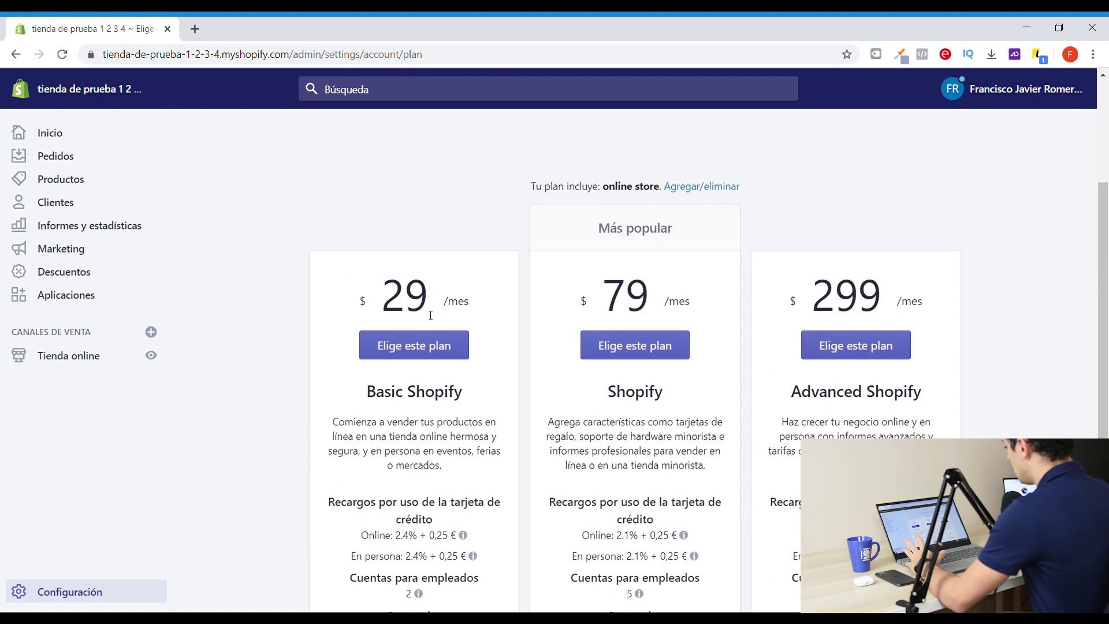
# Choose the Basic Shopify plan to review its billing cycles, payment methods and credit card form, leaving the card form empty.
pyautogui.click(403, 356)
pyautogui.scroll(-3, 485, 262)
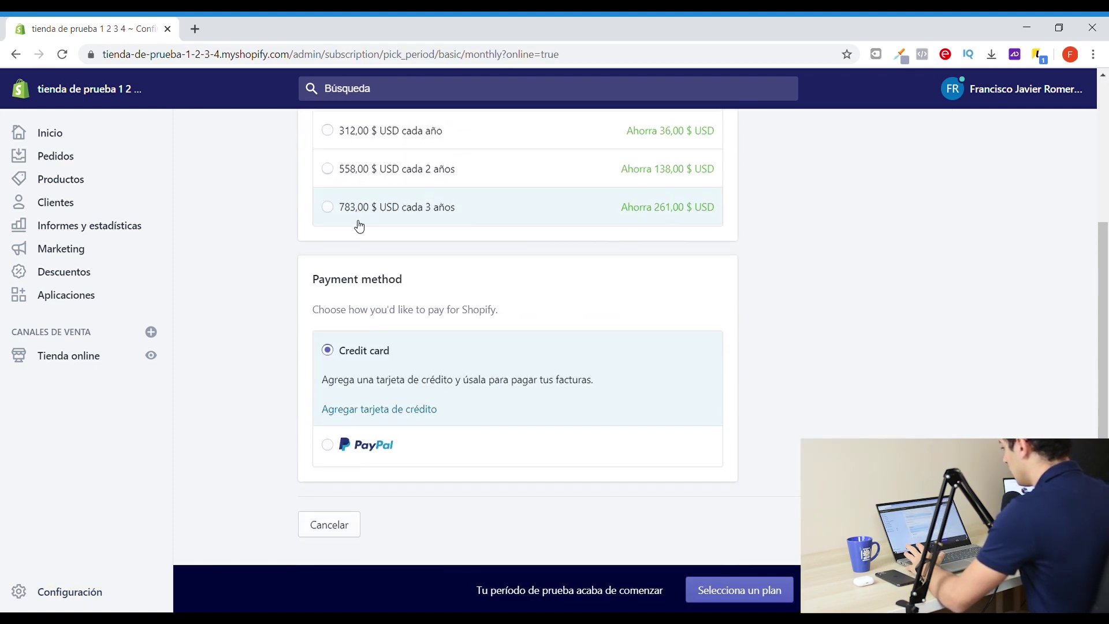
pyautogui.scroll(2, 346, 243)
pyautogui.scroll(-3, 722, 243)
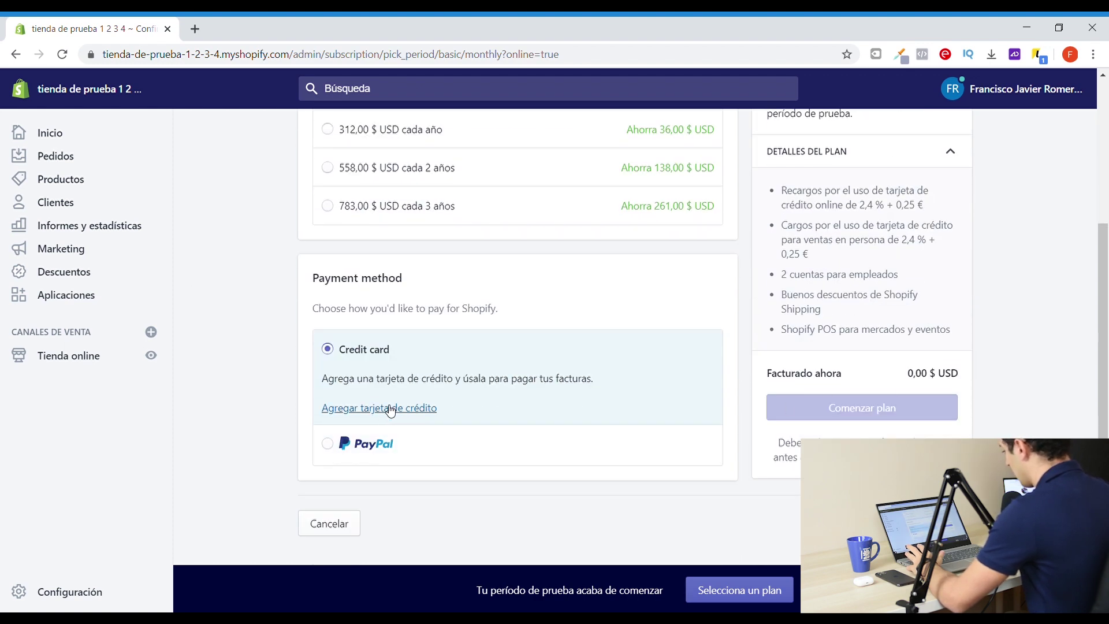
pyautogui.click(421, 414)
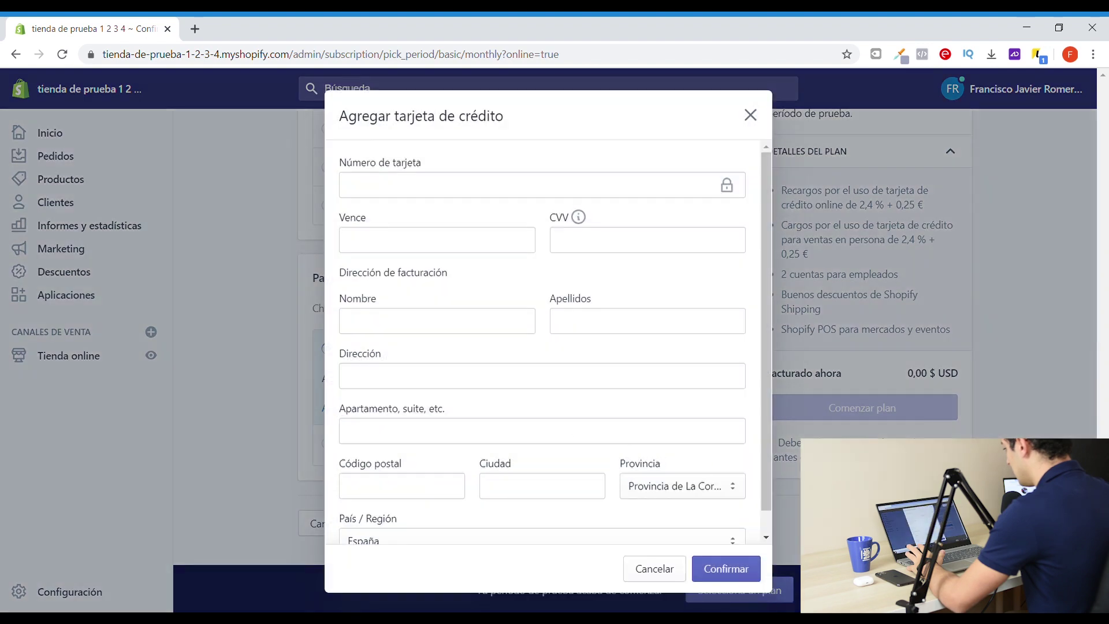
pyautogui.click(750, 116)
# Check the first charge date and the amount billed now for the Basic Shopify plan, and return to the admin home page.
pyautogui.scroll(4, 935, 257)
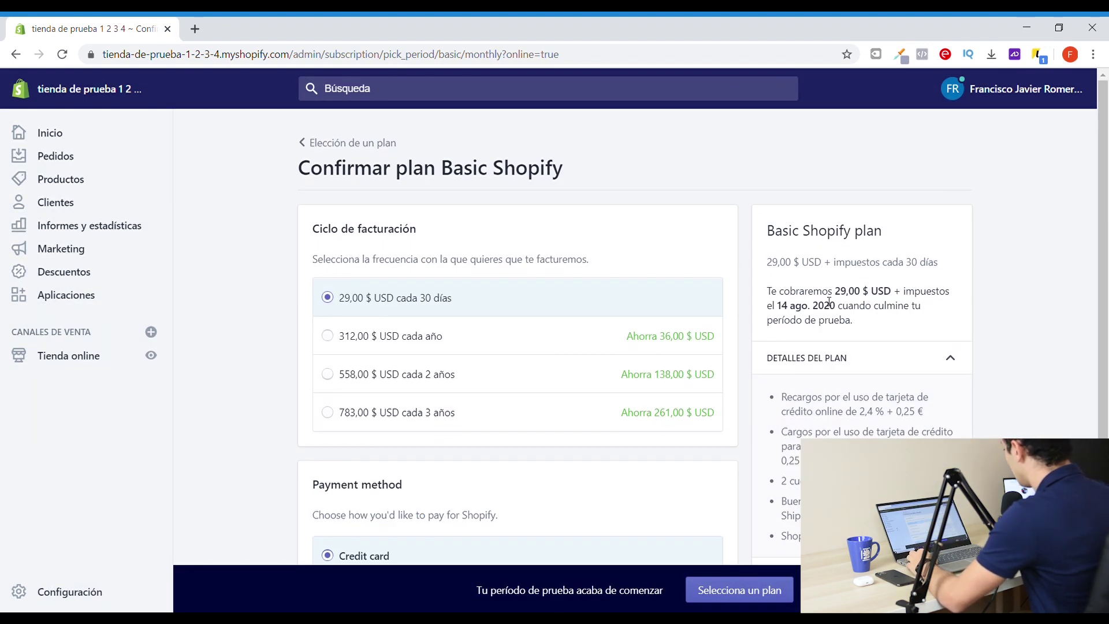
pyautogui.moveTo(814, 312); pyautogui.dragTo(777, 315)
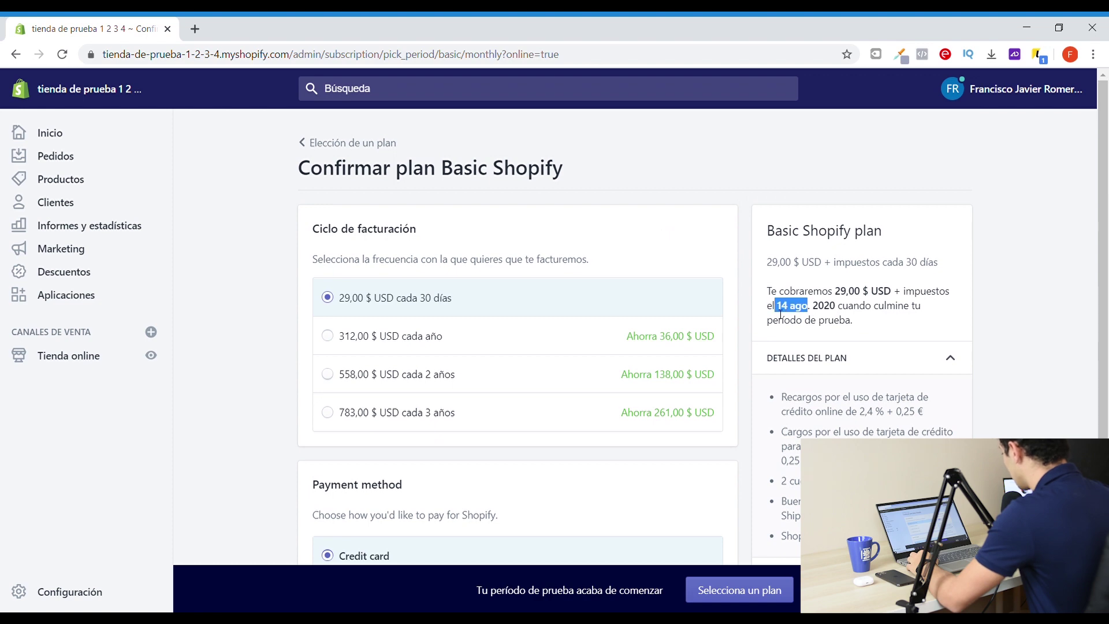
pyautogui.click(784, 217)
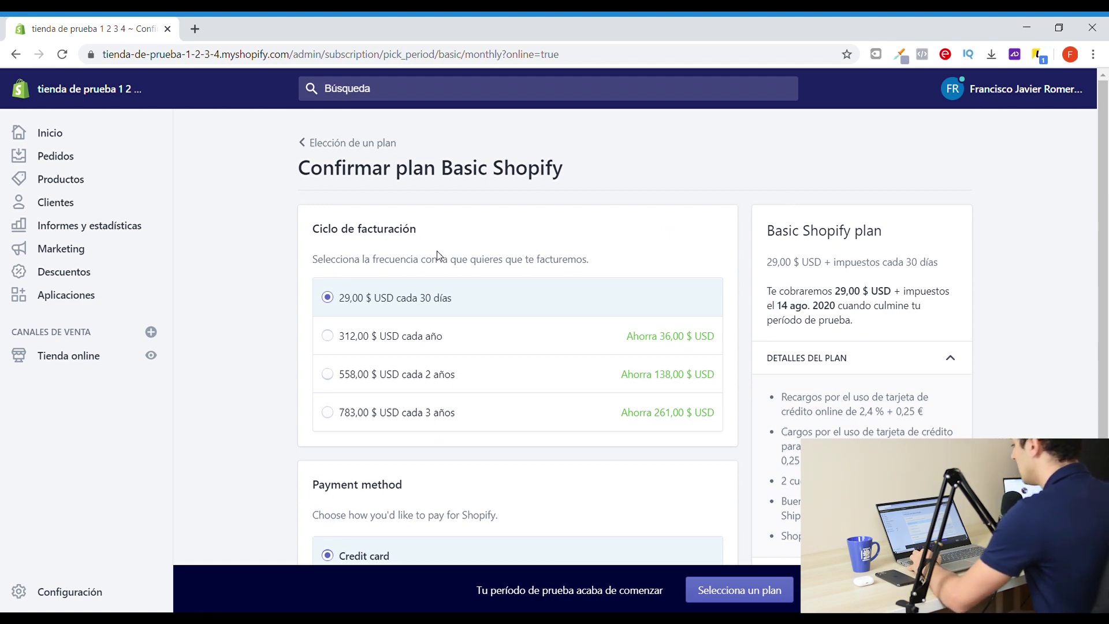
pyautogui.scroll(-3, 330, 357)
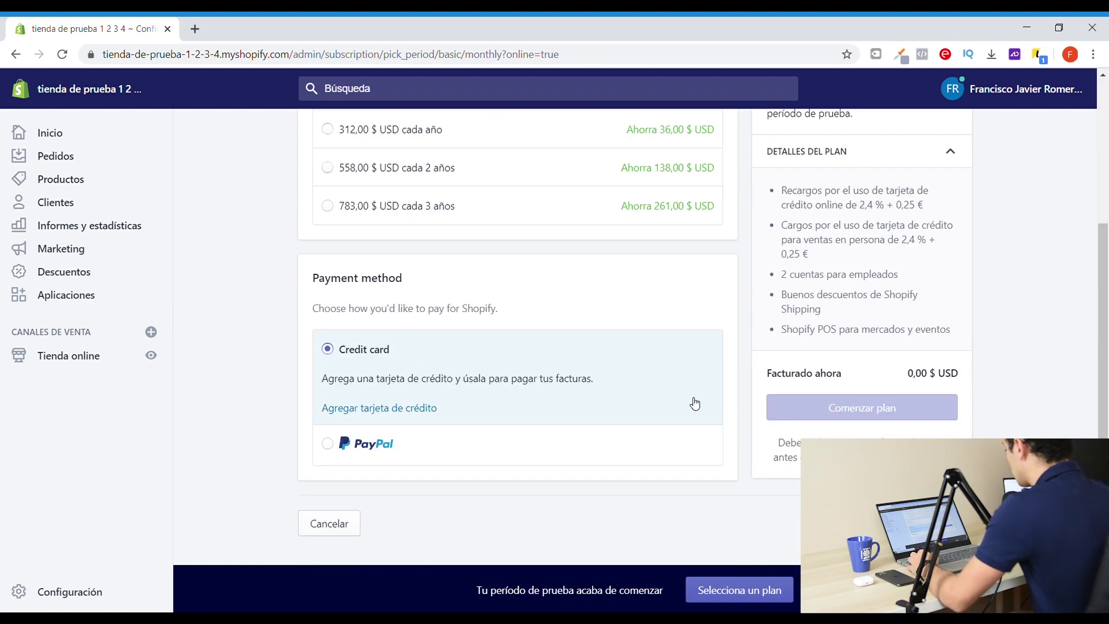
pyautogui.moveTo(904, 373); pyautogui.dragTo(952, 379)
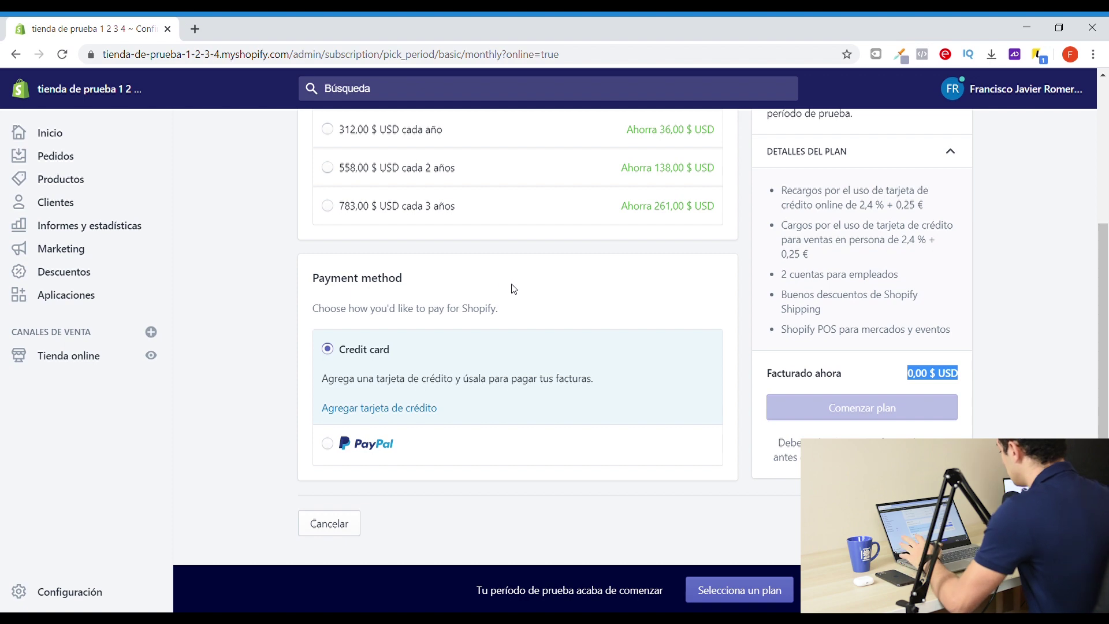
pyautogui.scroll(5, 318, 381)
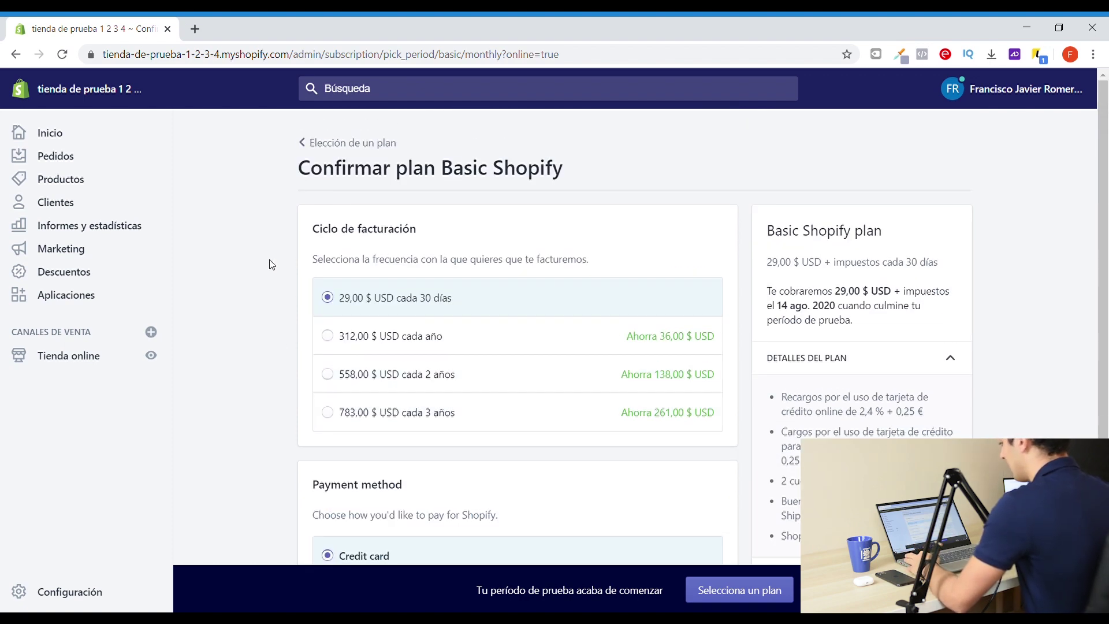
pyautogui.click(349, 142)
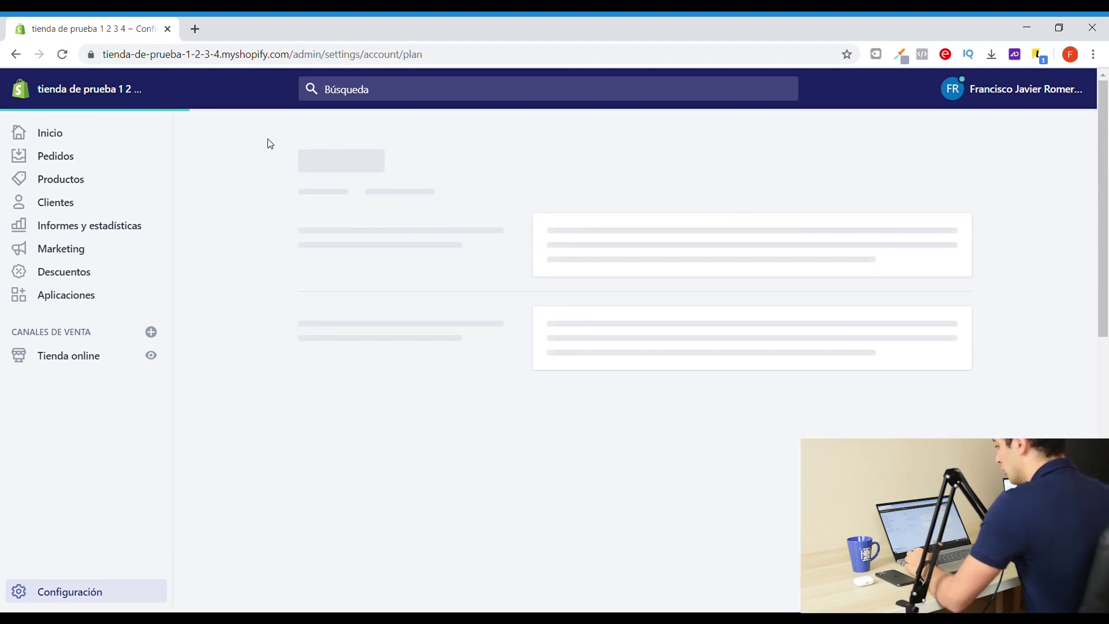
pyautogui.click(61, 138)
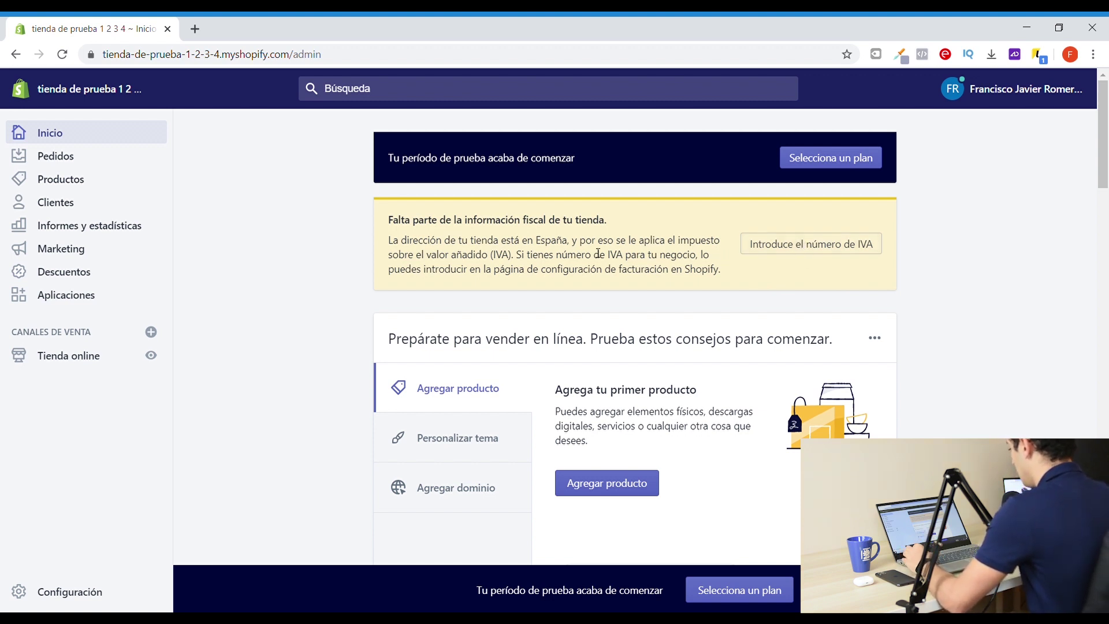
# Read the tax information notice about the store's country and IVA number, and look over the home page's getting-started tips.
pyautogui.moveTo(569, 243); pyautogui.dragTo(533, 242)
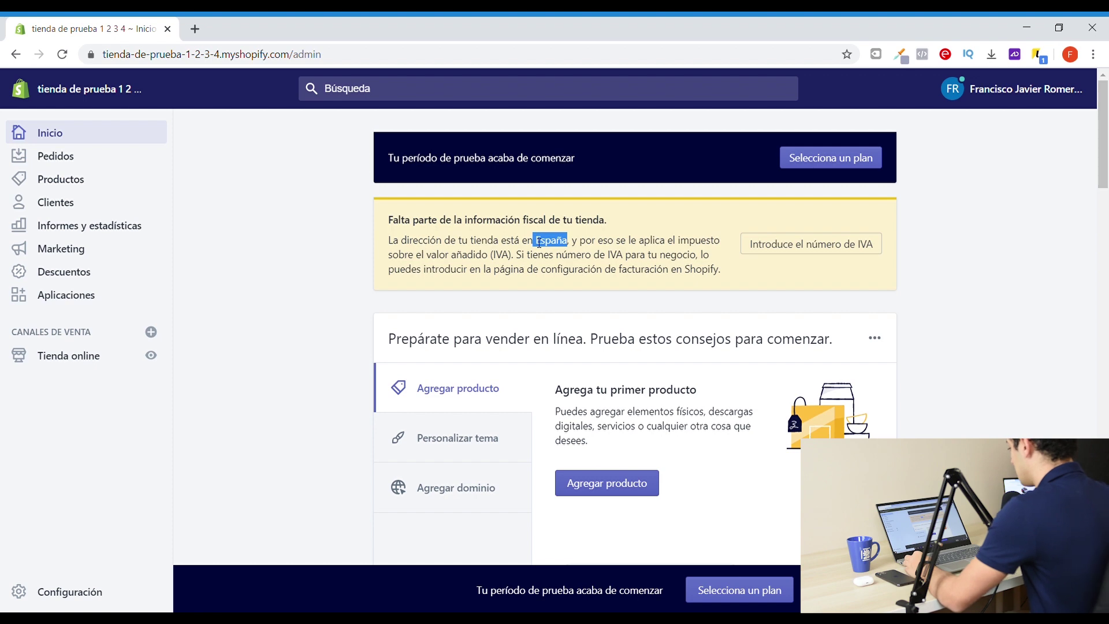
pyautogui.click(641, 229)
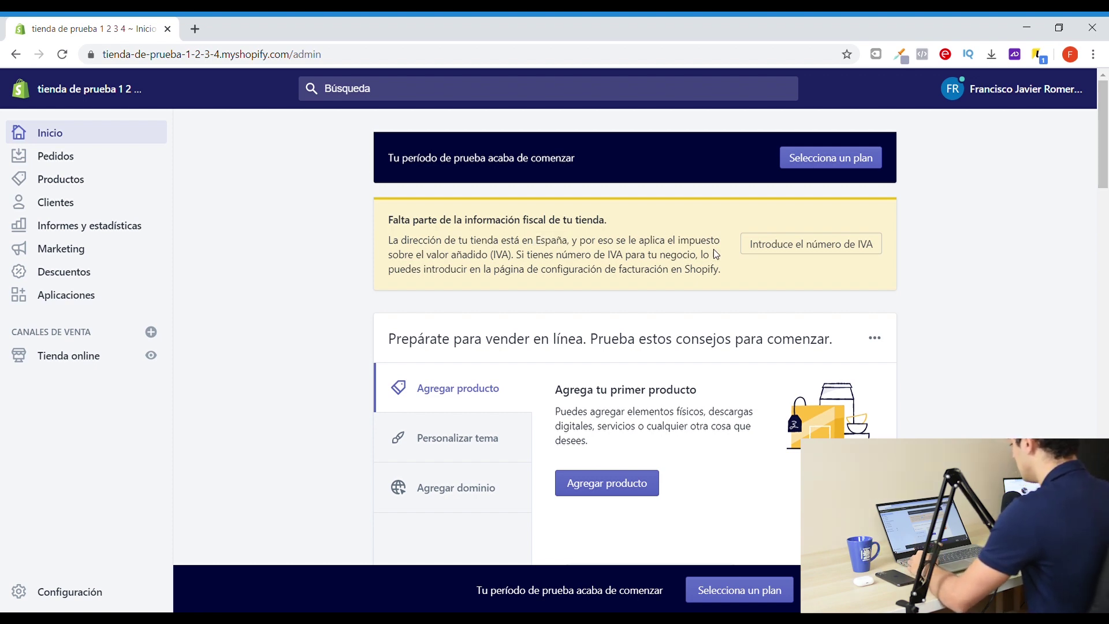
pyautogui.doubleClick(613, 256)
pyautogui.click(657, 219)
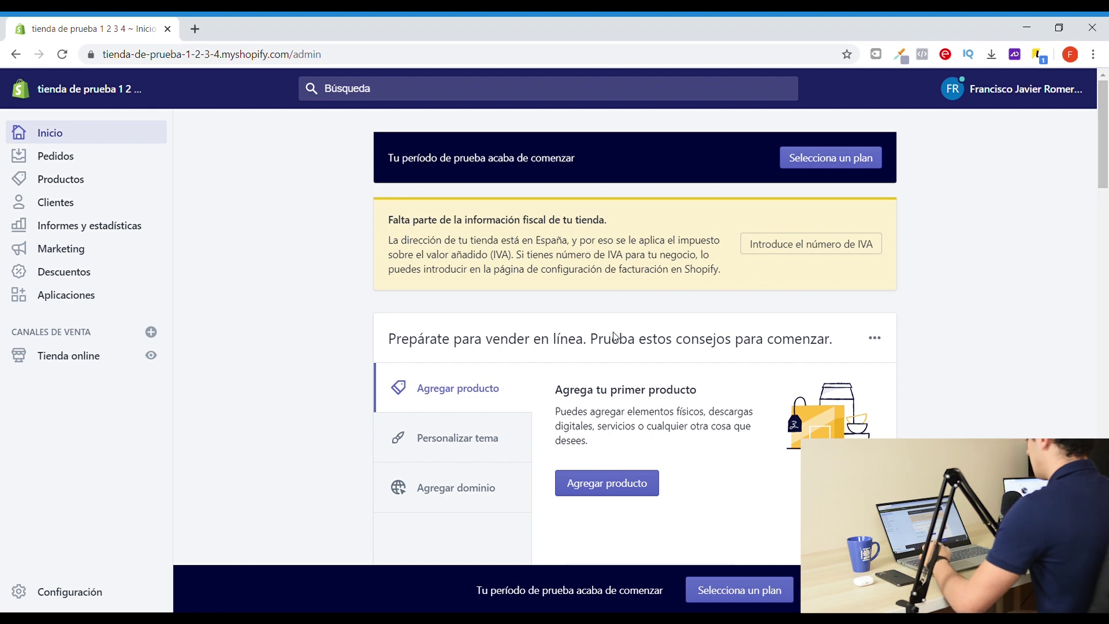
pyautogui.scroll(-4, 780, 269)
pyautogui.scroll(3, 691, 337)
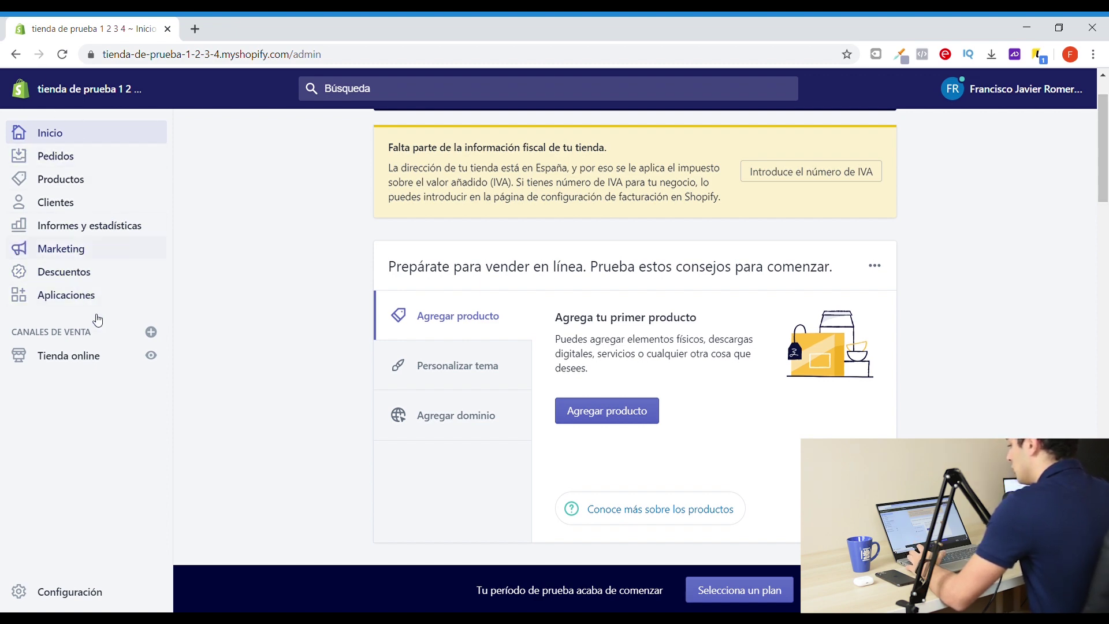
# Visit the Shopify App Store from the store's applications page and search for "oberlo".
pyautogui.click(81, 294)
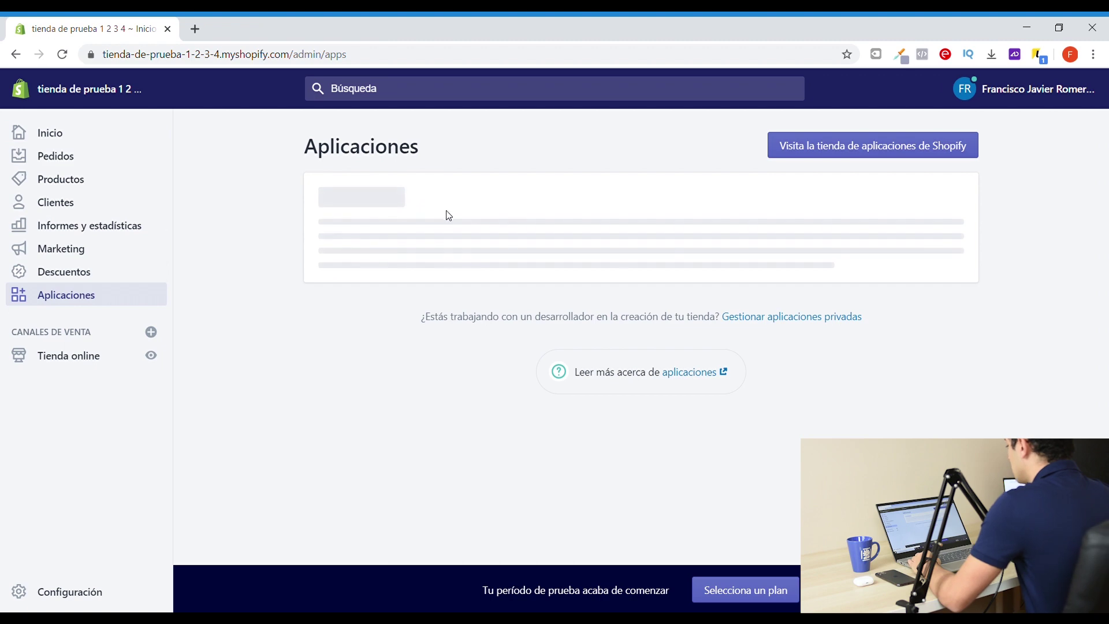
pyautogui.click(803, 154)
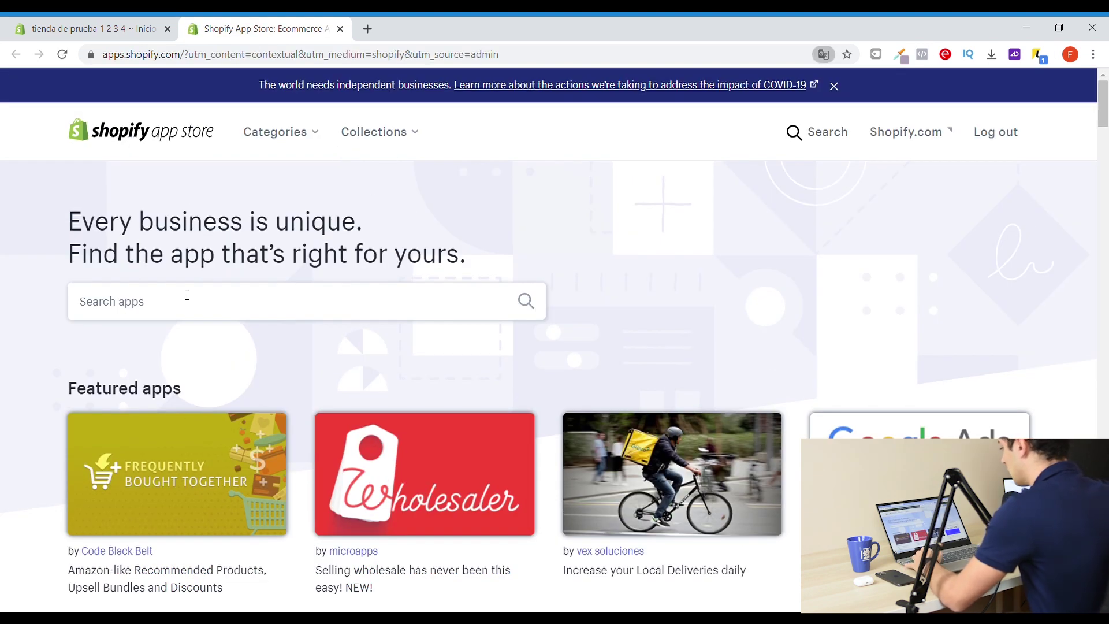
pyautogui.click(187, 295)
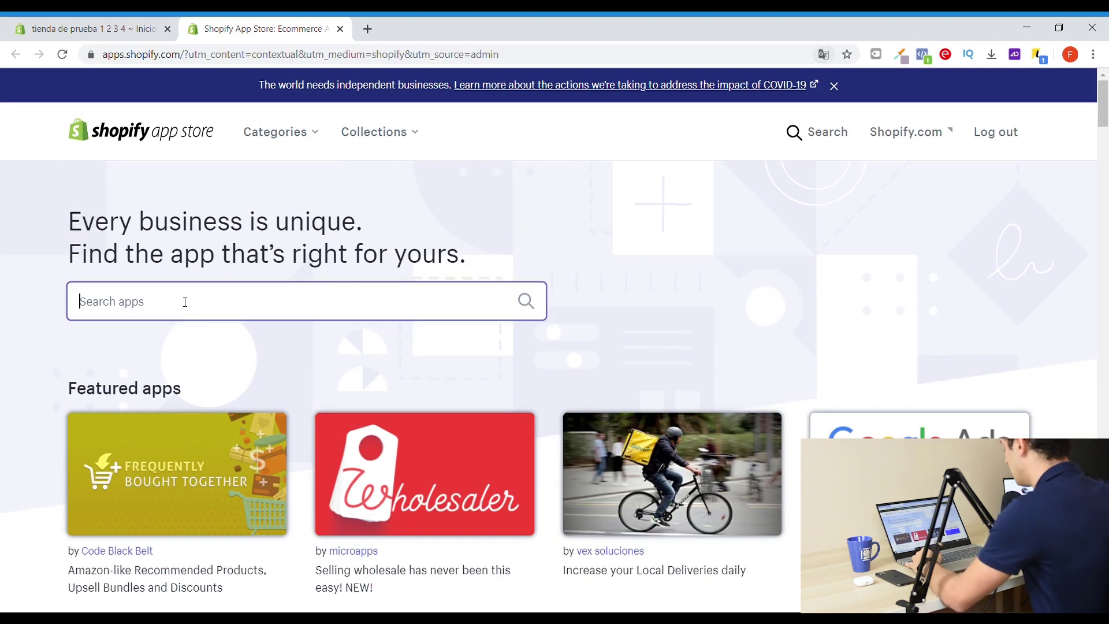
pyautogui.write('oberlo')
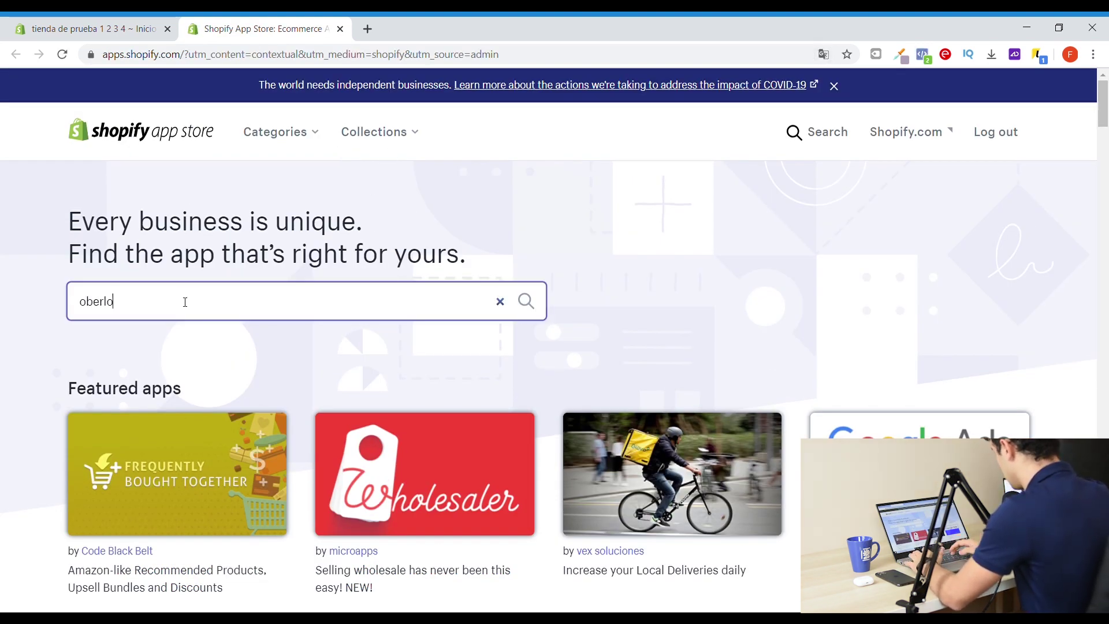
pyautogui.click(141, 344)
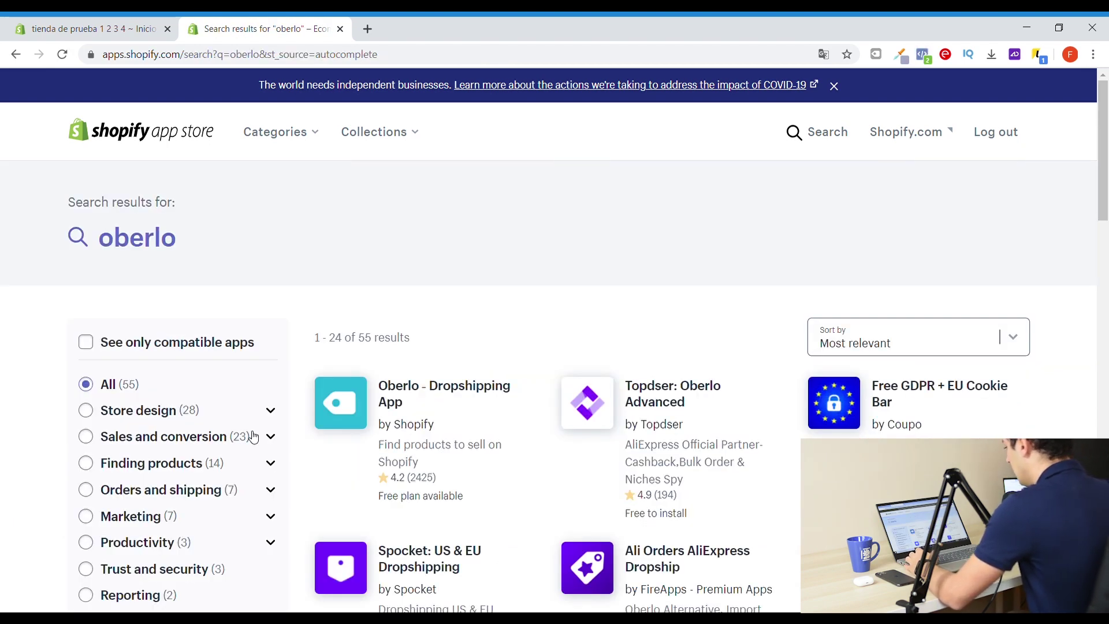
# Add the Oberlo - Dropshipping App to the store and approve its installation.
pyautogui.click(394, 405)
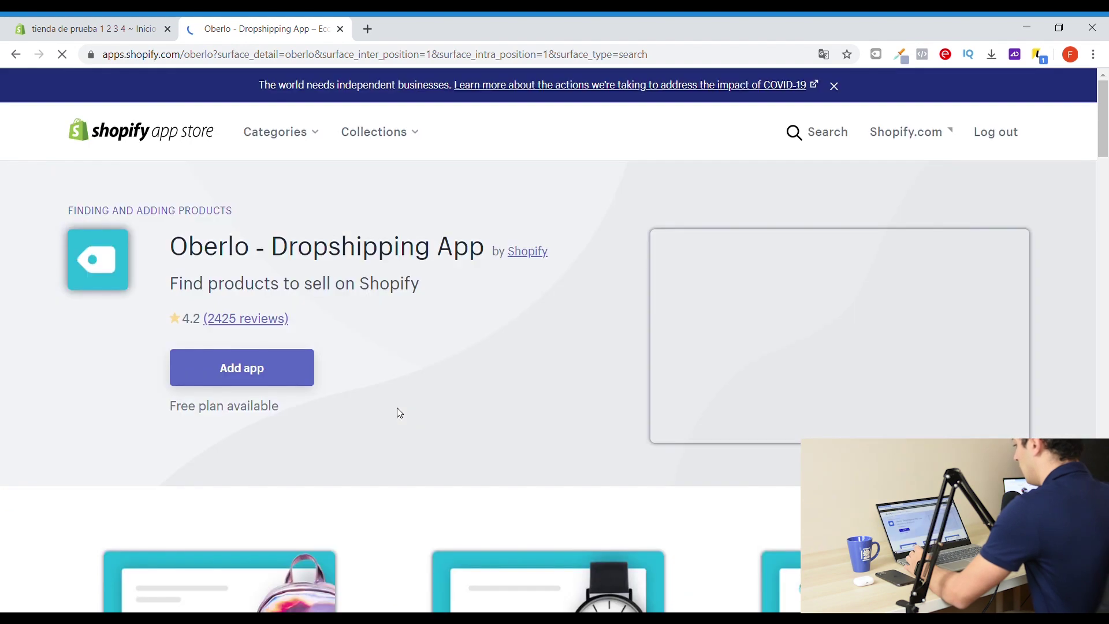
pyautogui.click(270, 376)
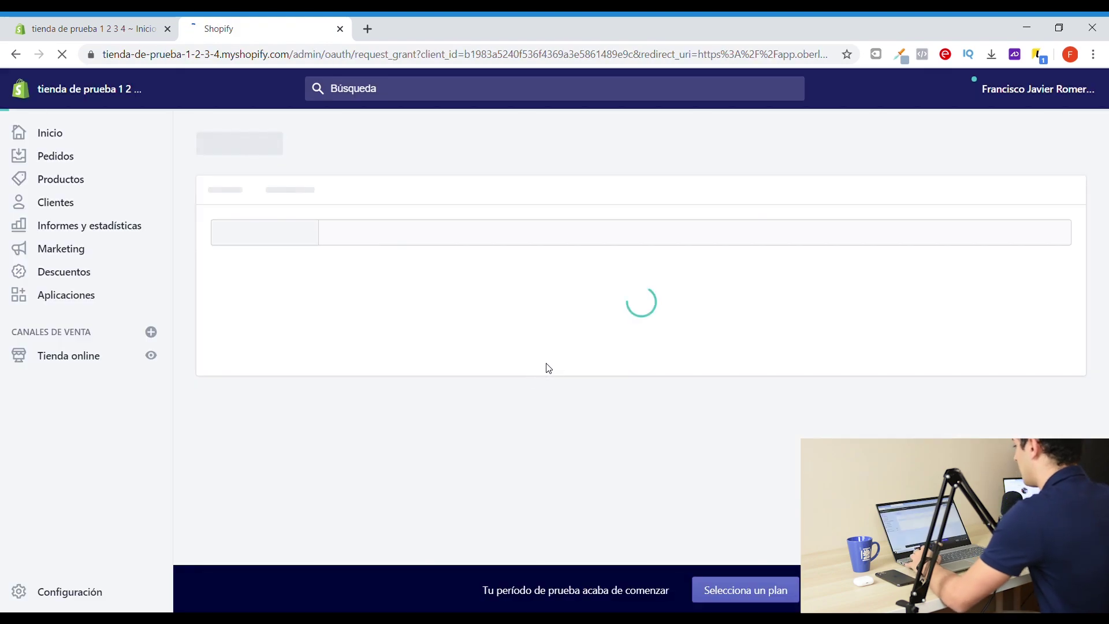
pyautogui.scroll(-4, 635, 182)
pyautogui.click(791, 453)
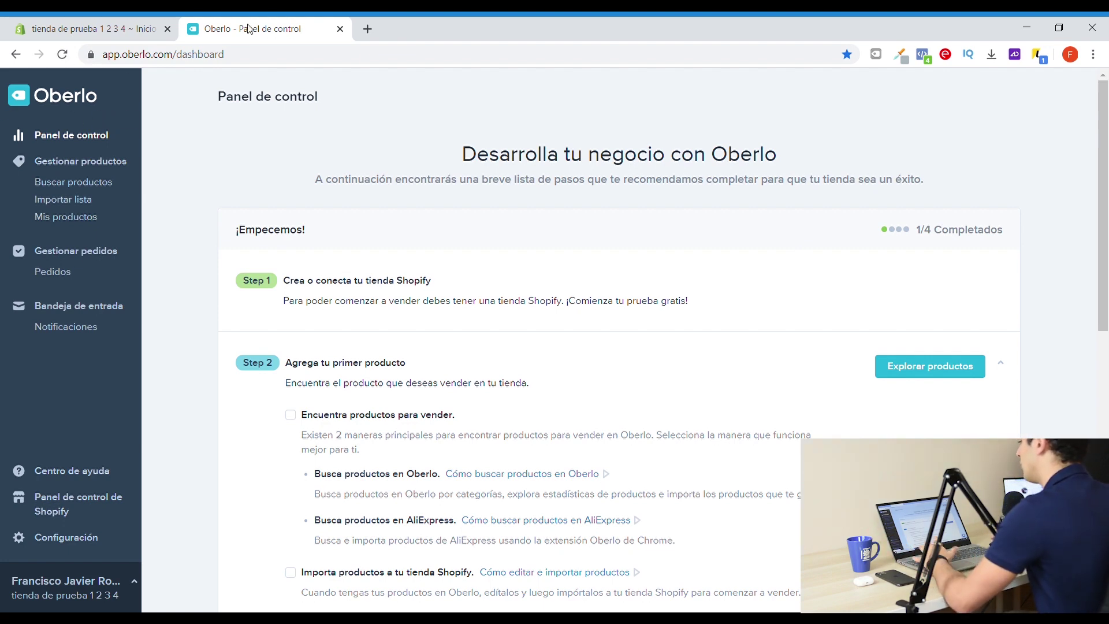
# Open Oberlo's import list and browse the AliExpress products available to sell.
pyautogui.click(65, 200)
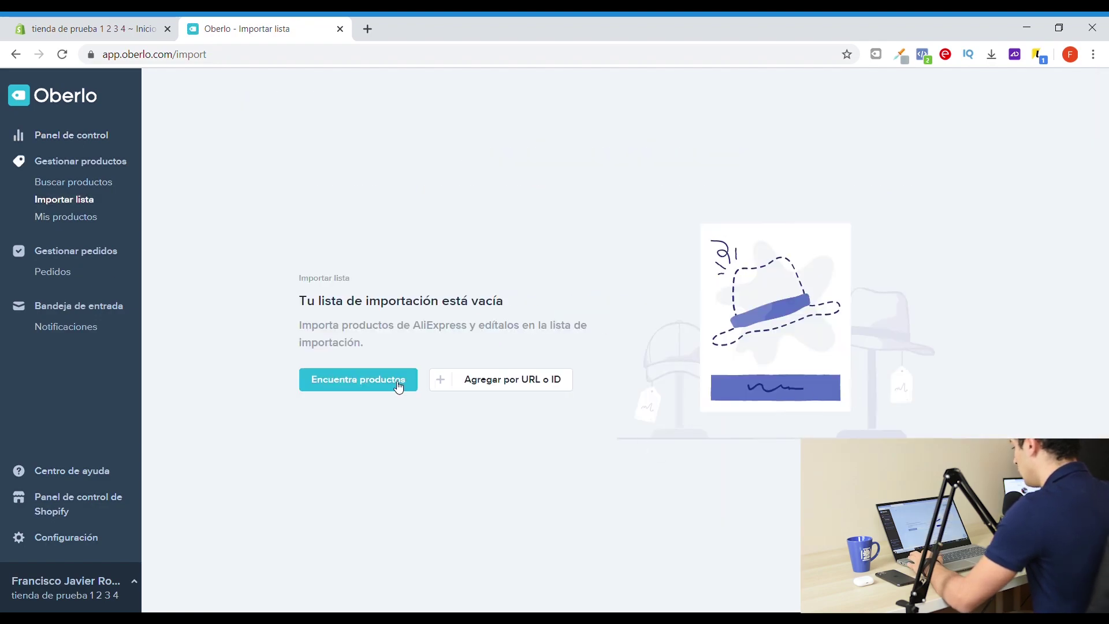
pyautogui.click(400, 386)
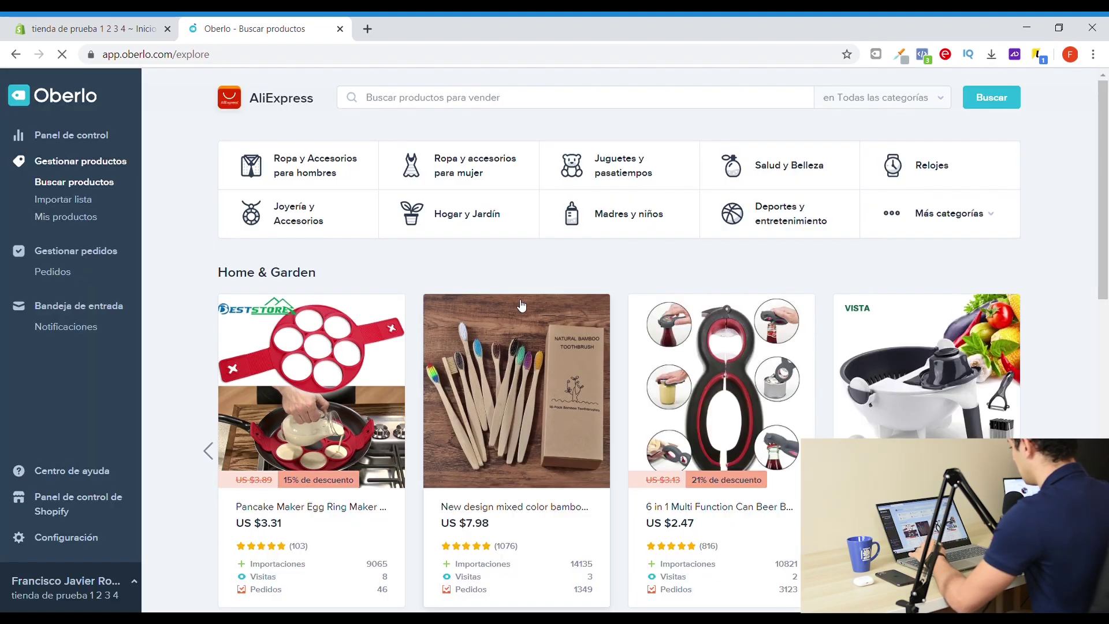
pyautogui.scroll(-13, 516, 374)
pyautogui.scroll(11, 516, 374)
pyautogui.scroll(2, 517, 374)
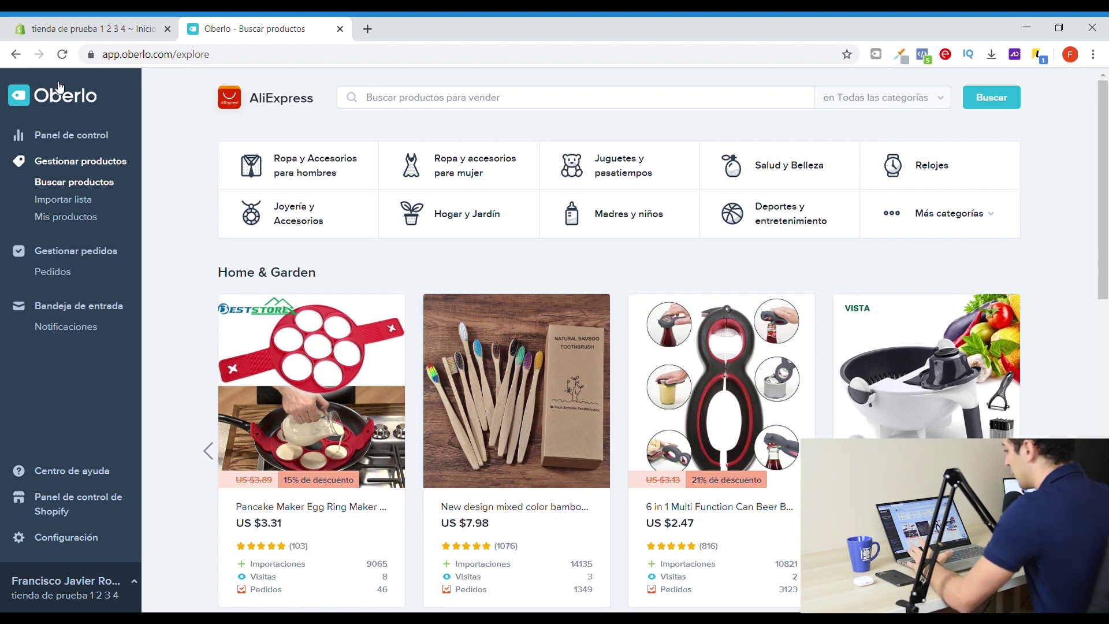
# Visit the Shopify App Store from the store's applications page and search for "tracking genie".
pyautogui.click(102, 35)
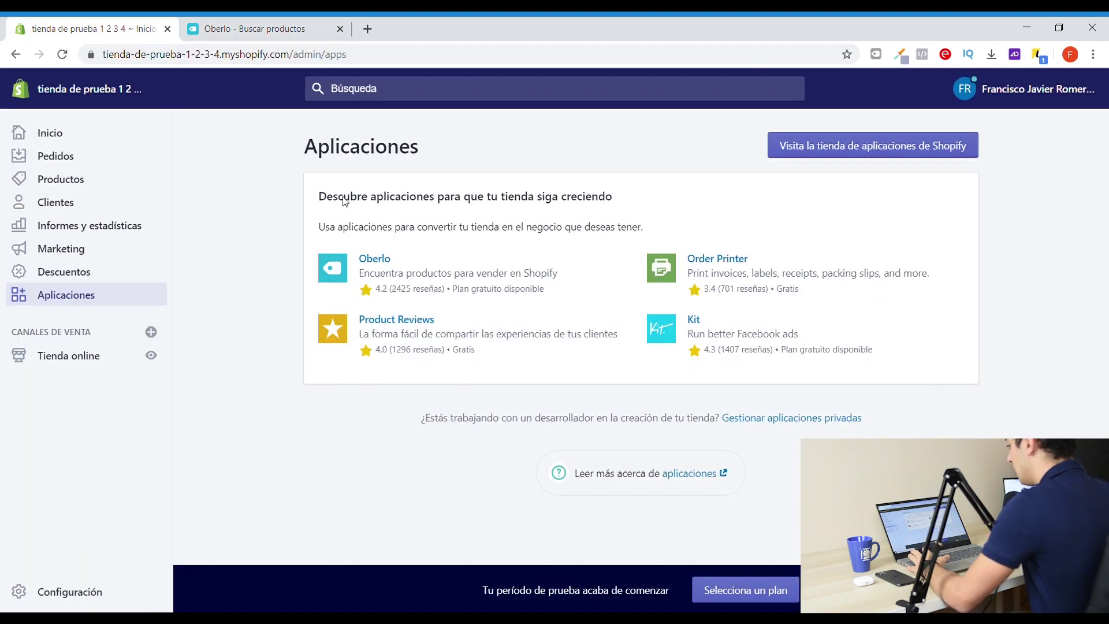
pyautogui.click(835, 148)
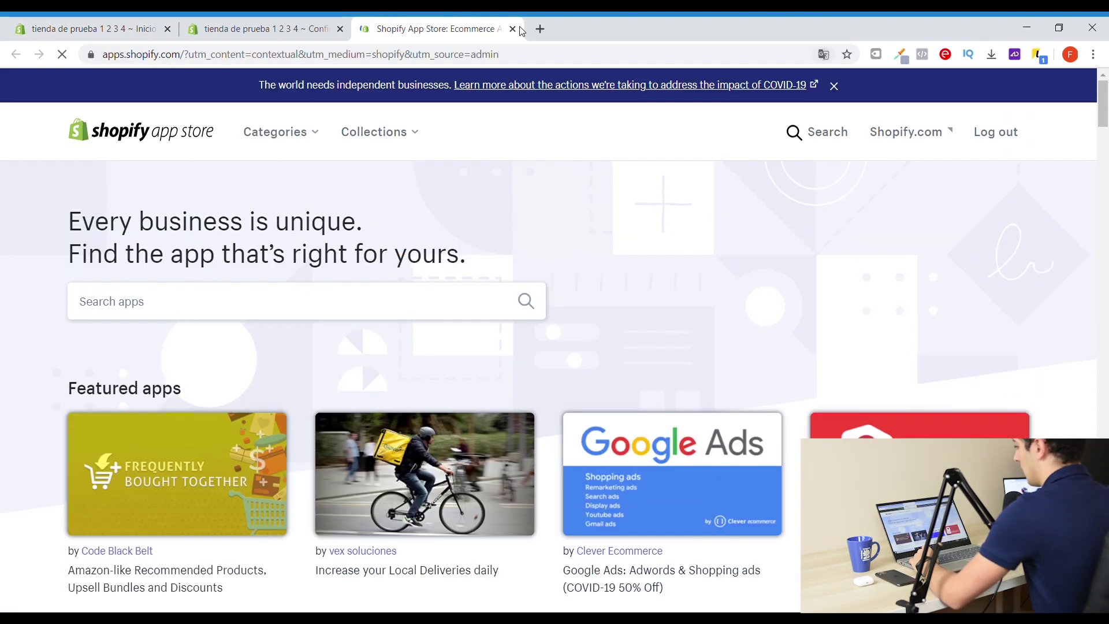
pyautogui.click(346, 24)
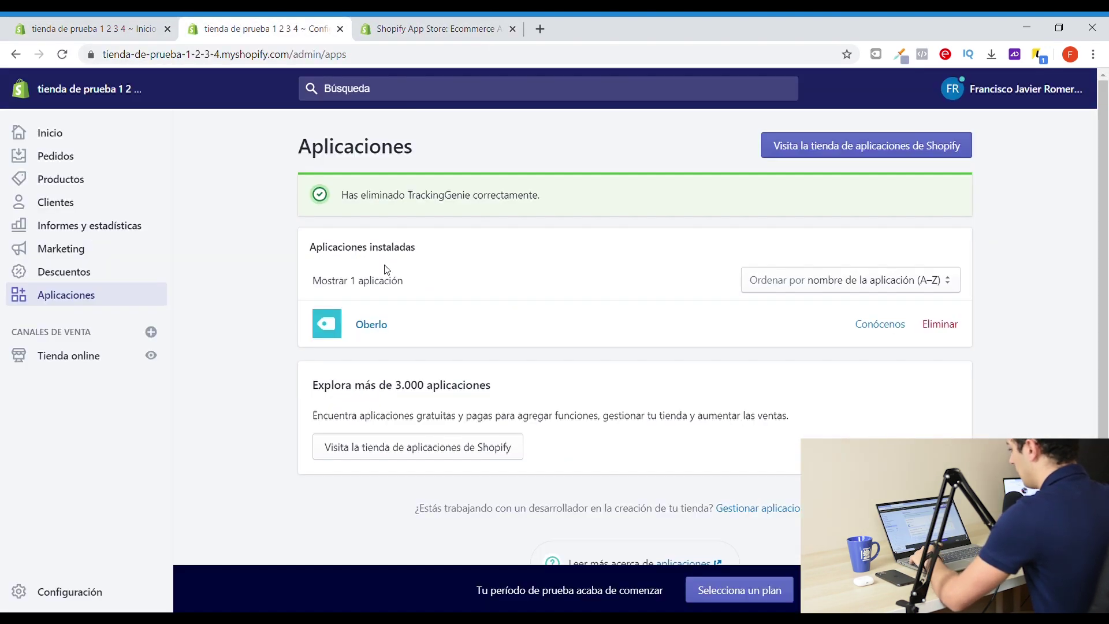
pyautogui.click(448, 23)
pyautogui.click(200, 301)
pyautogui.write('trackin')
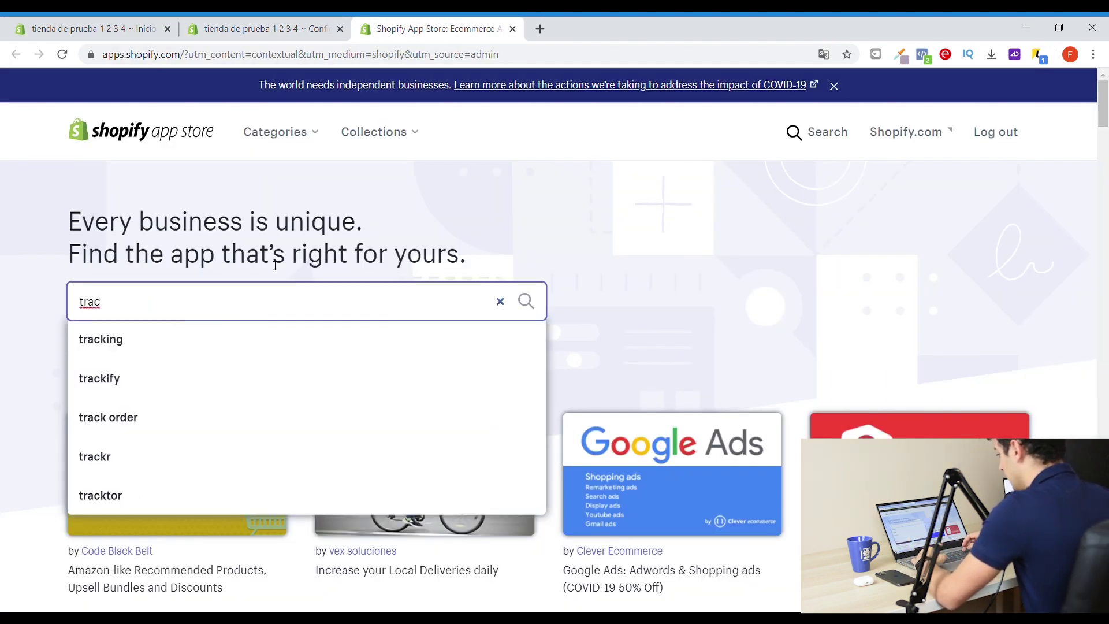
pyautogui.write('g genie')
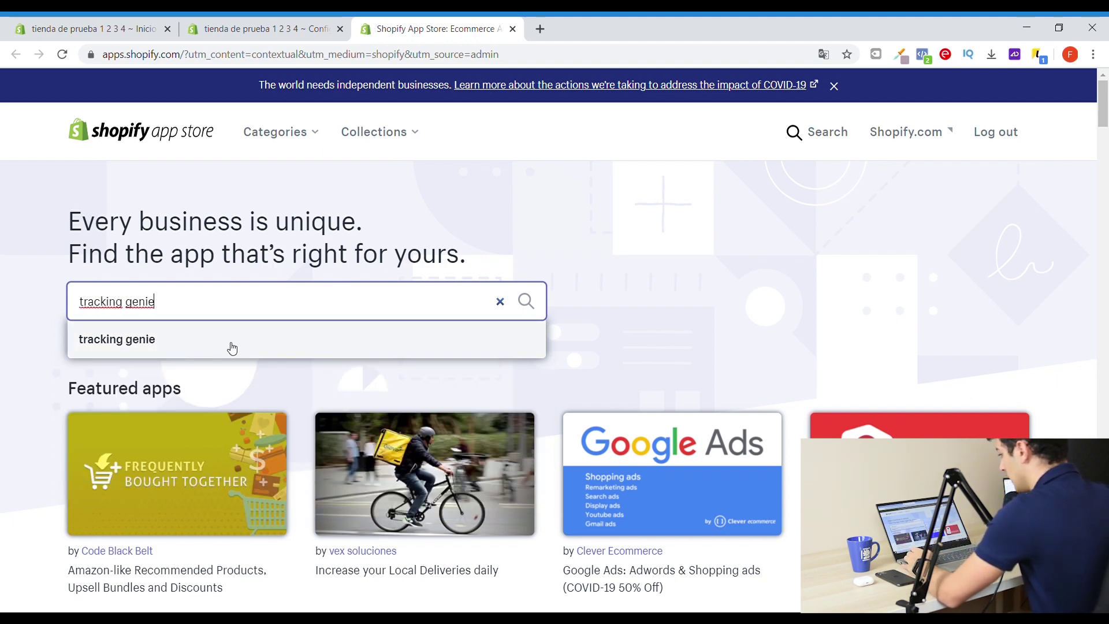
pyautogui.click(230, 347)
# Open the Tracking Genie listing from the search results and examine its monthly price and free trial terms.
pyautogui.scroll(-6, 492, 348)
pyautogui.scroll(-3, 519, 389)
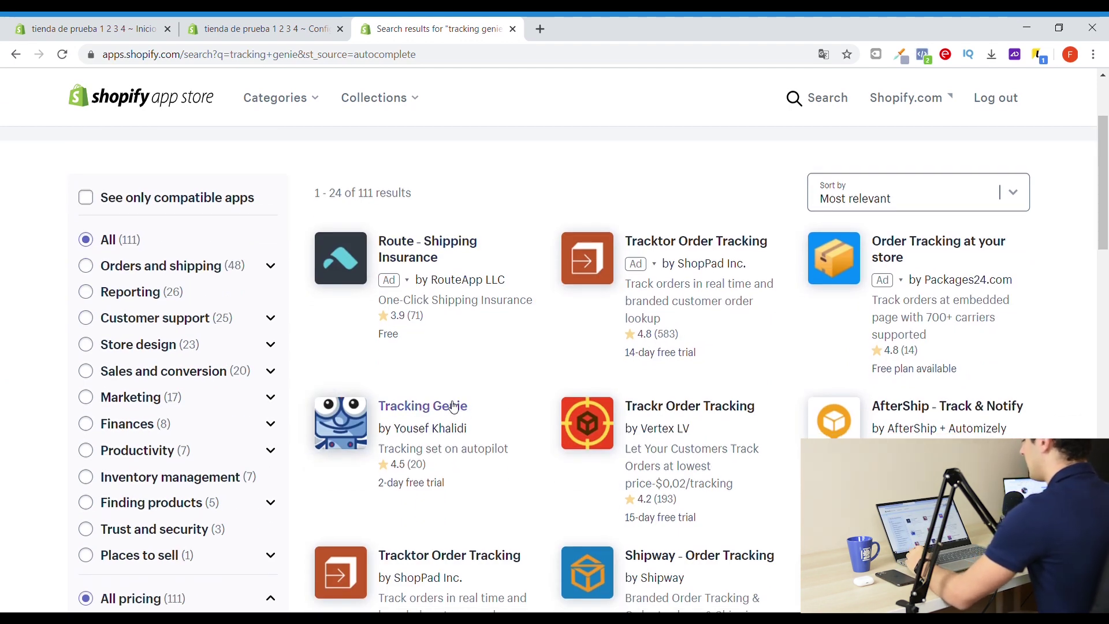
pyautogui.click(392, 416)
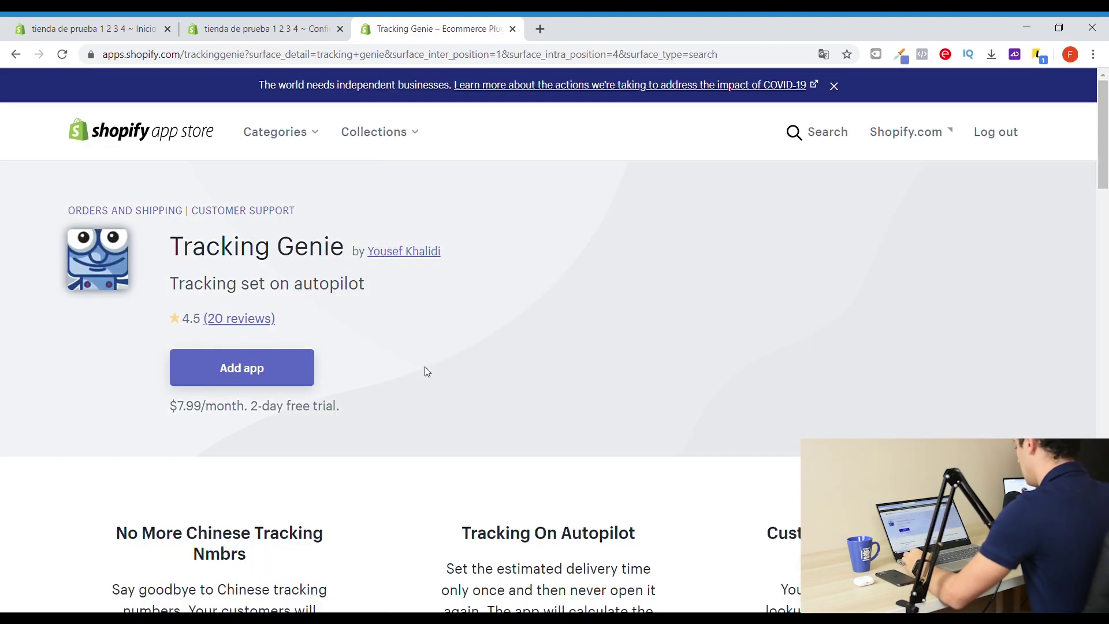
pyautogui.moveTo(211, 408); pyautogui.dragTo(177, 426)
pyautogui.click(183, 427)
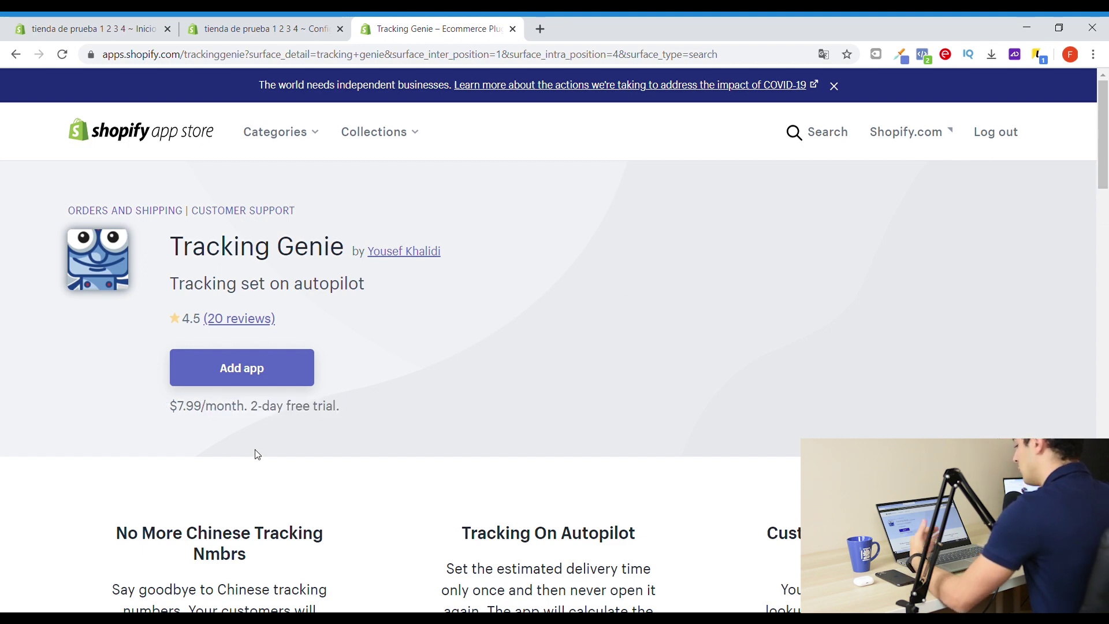
pyautogui.scroll(-3, 260, 450)
pyautogui.scroll(3, 277, 428)
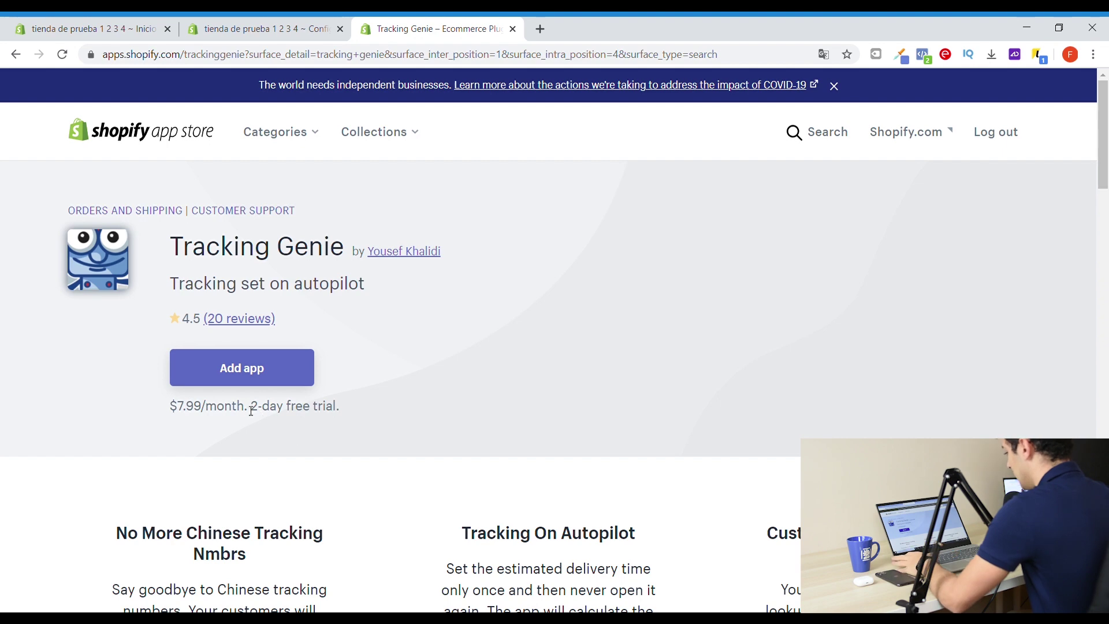
pyautogui.moveTo(254, 414); pyautogui.dragTo(183, 418)
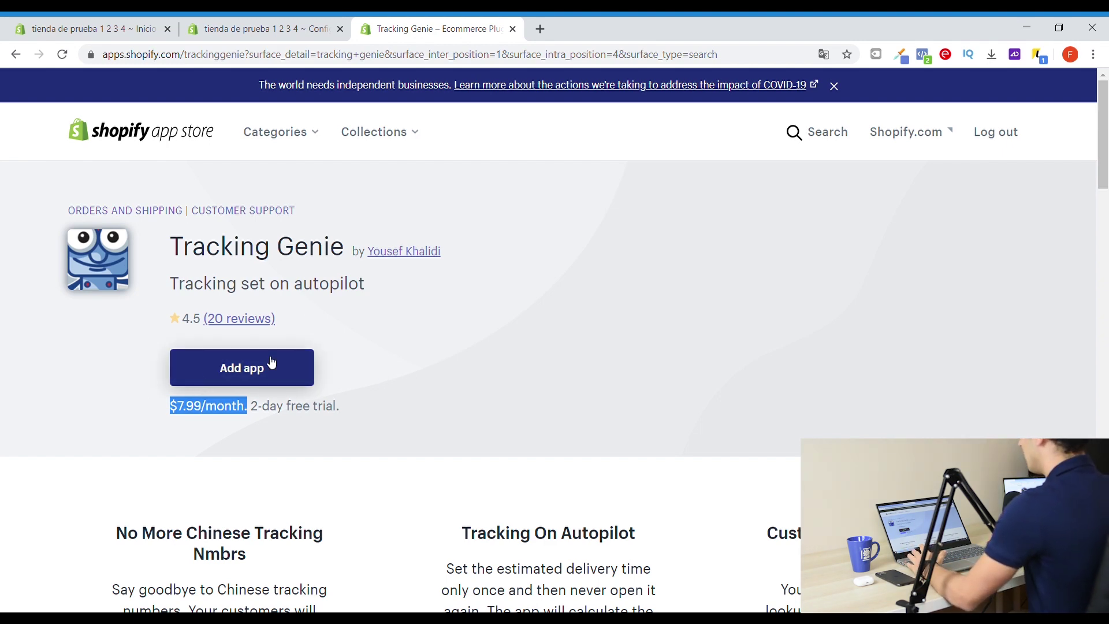
# Check the Tracking Genie listing's name and pricing alongside the store's installed applications, and close the listing.
pyautogui.click(265, 28)
pyautogui.click(427, 18)
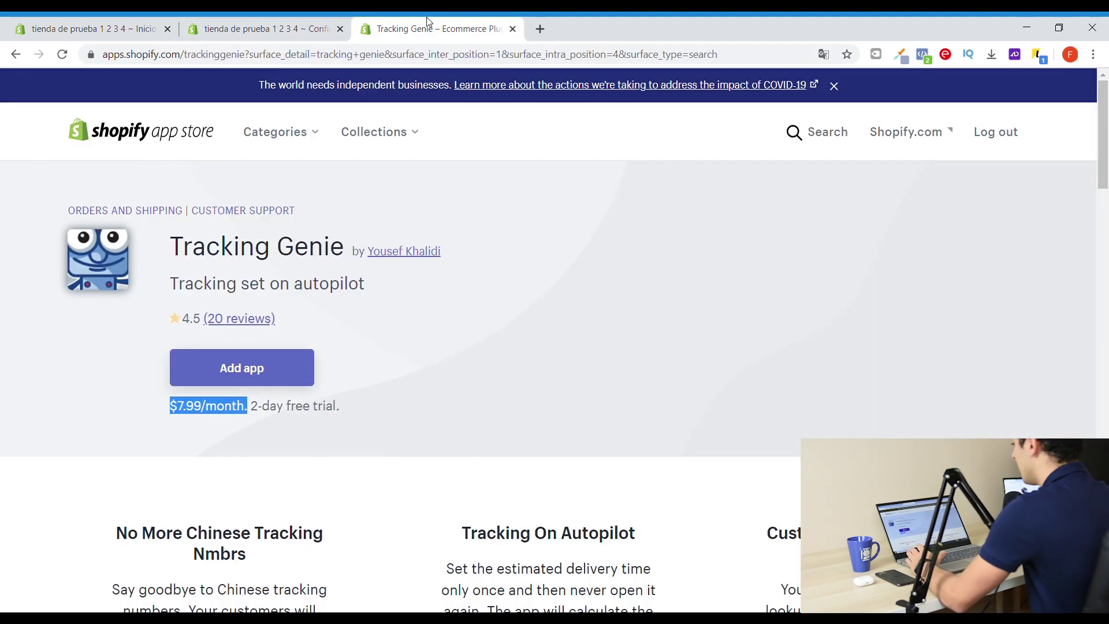
pyautogui.moveTo(343, 254); pyautogui.dragTo(171, 248)
pyautogui.click(473, 333)
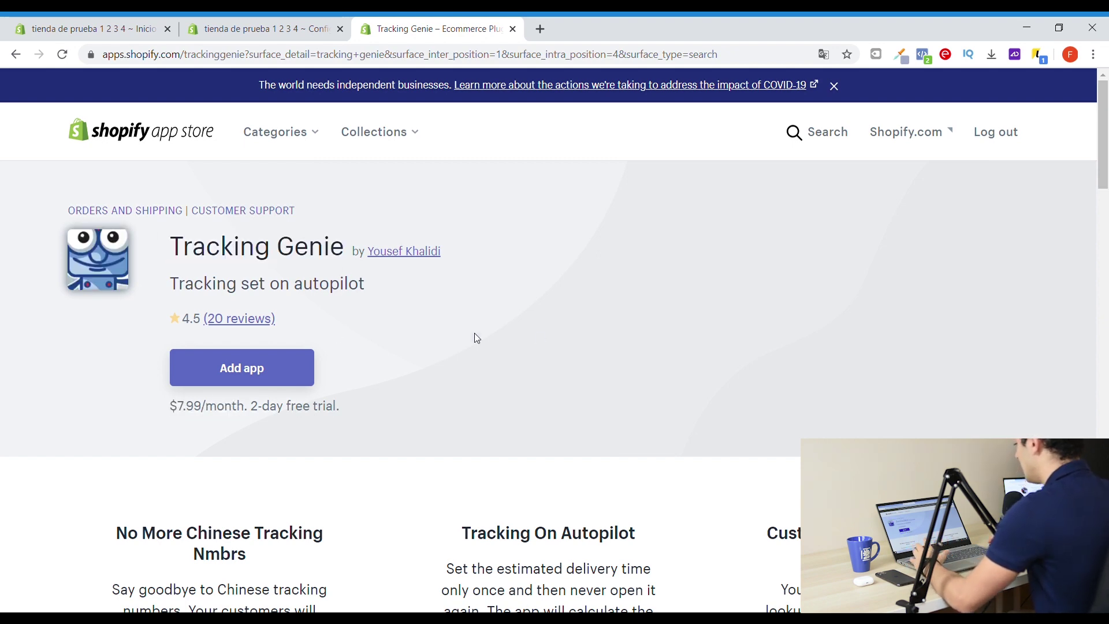
pyautogui.click(262, 27)
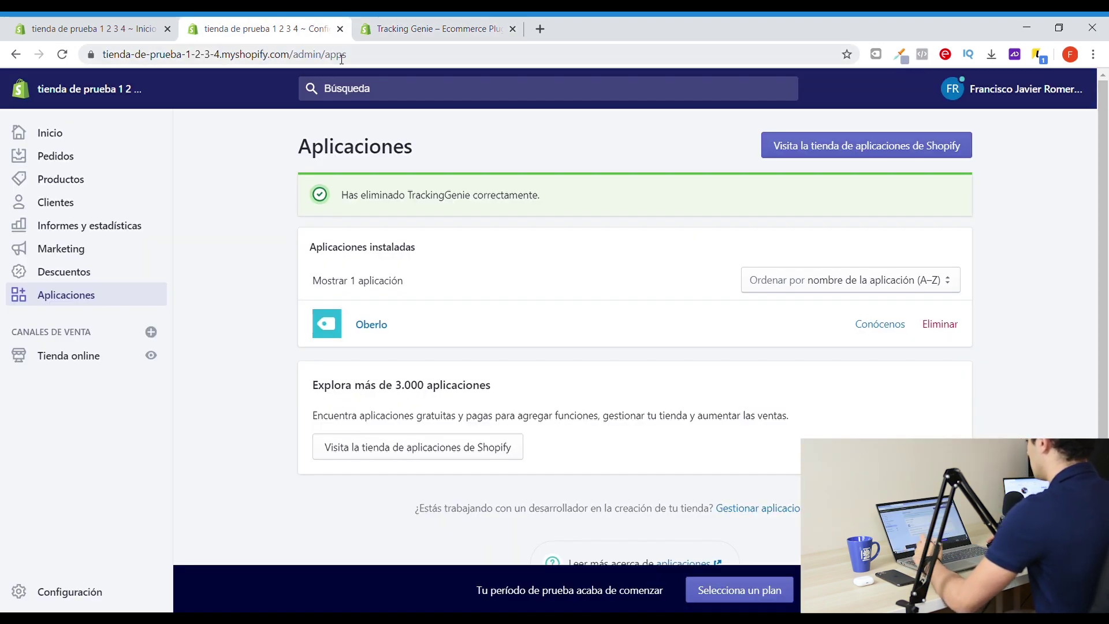
pyautogui.click(366, 27)
pyautogui.click(277, 35)
pyautogui.click(404, 29)
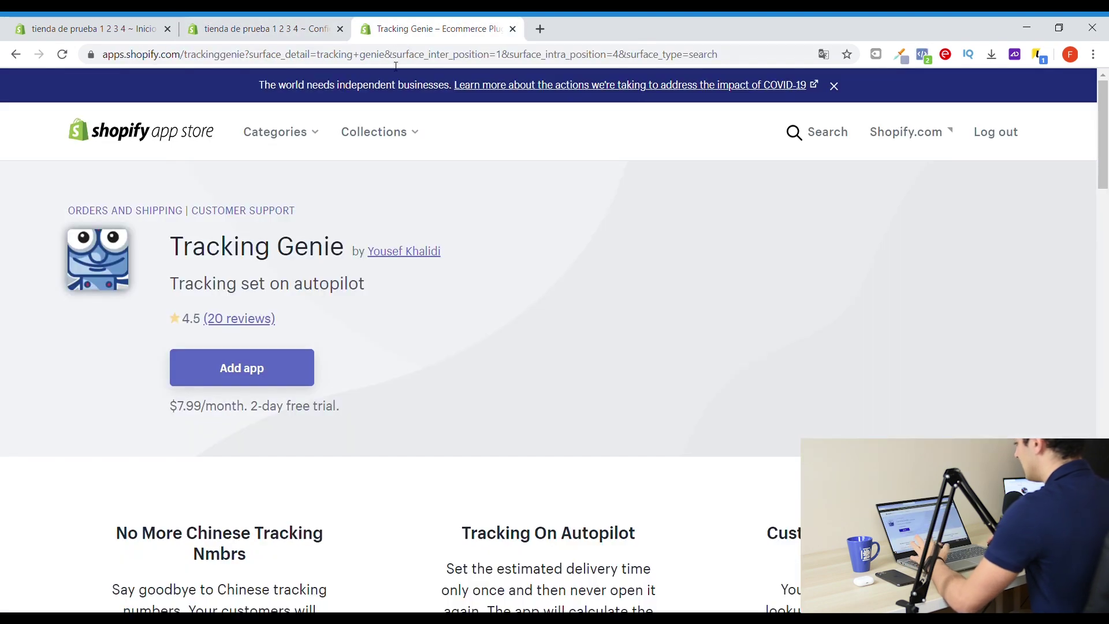
pyautogui.moveTo(244, 407); pyautogui.dragTo(183, 413)
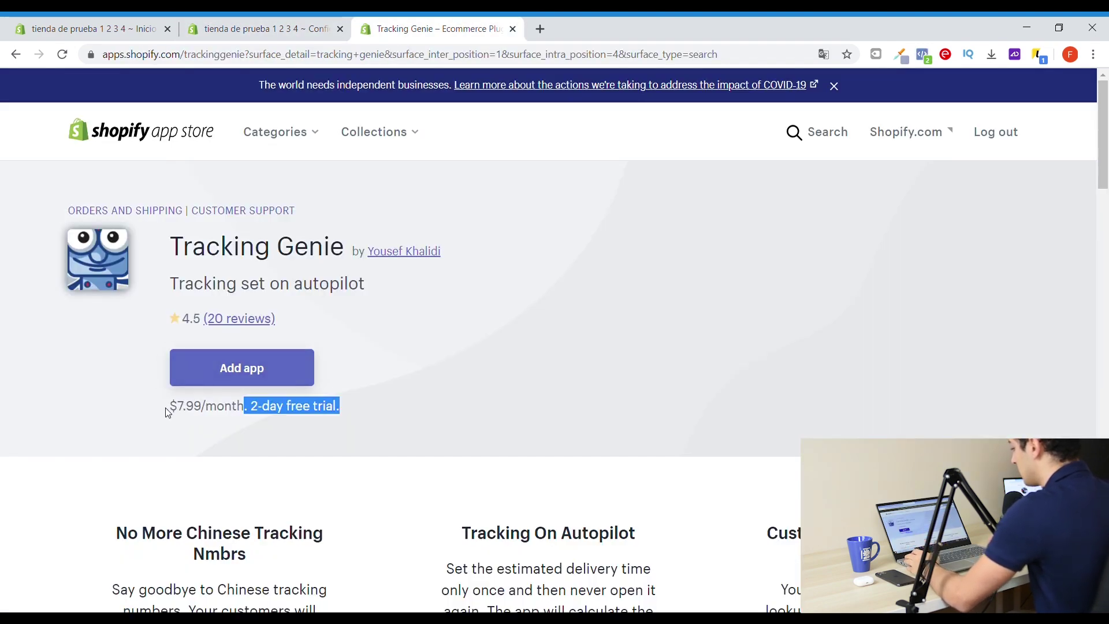
pyautogui.click(168, 430)
pyautogui.click(280, 28)
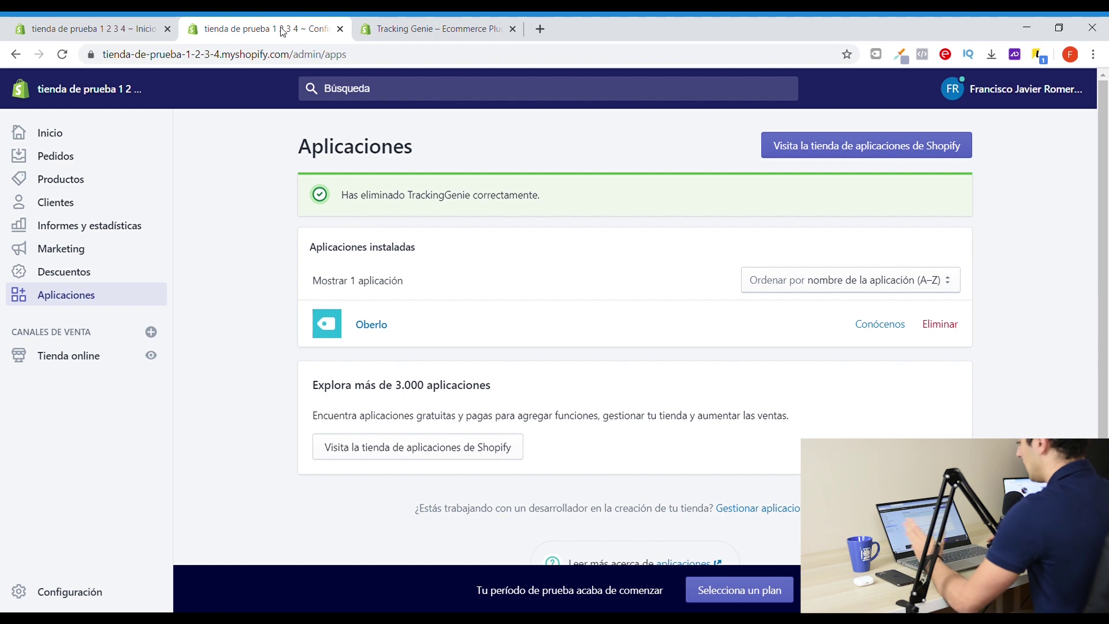
pyautogui.click(439, 29)
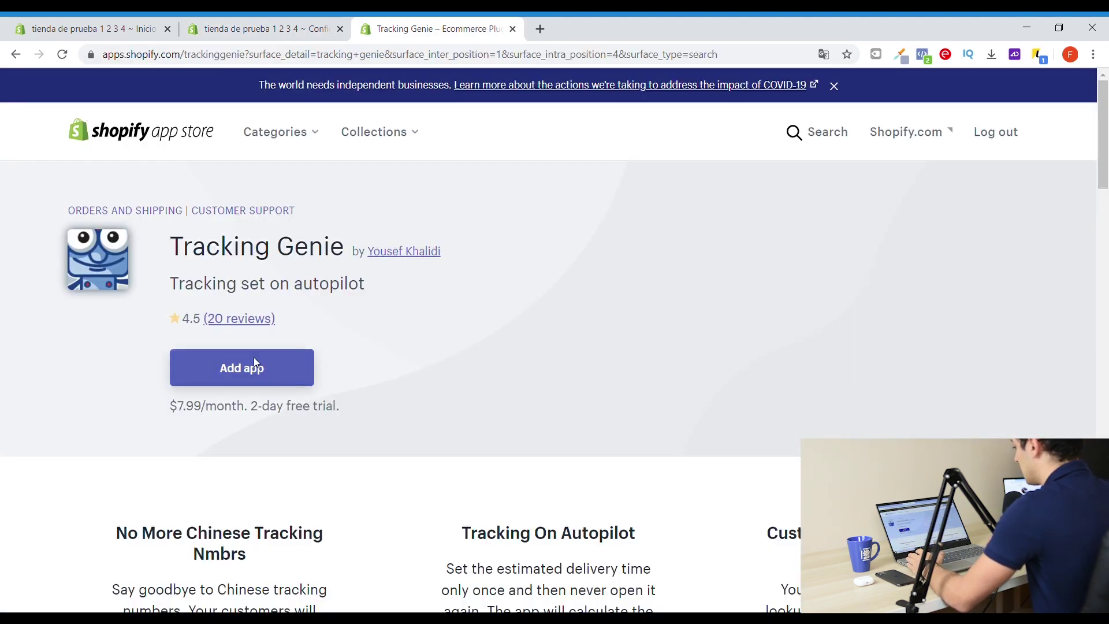
pyautogui.click(512, 29)
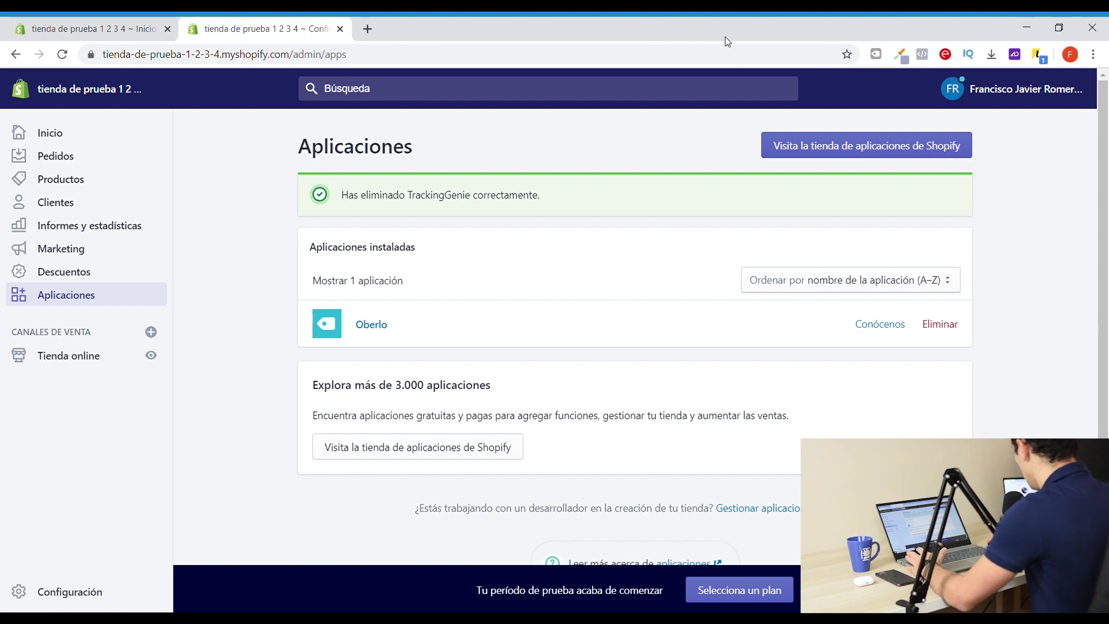
# Return to the Shopify App Store from the store's applications page and search for "loox".
pyautogui.click(830, 148)
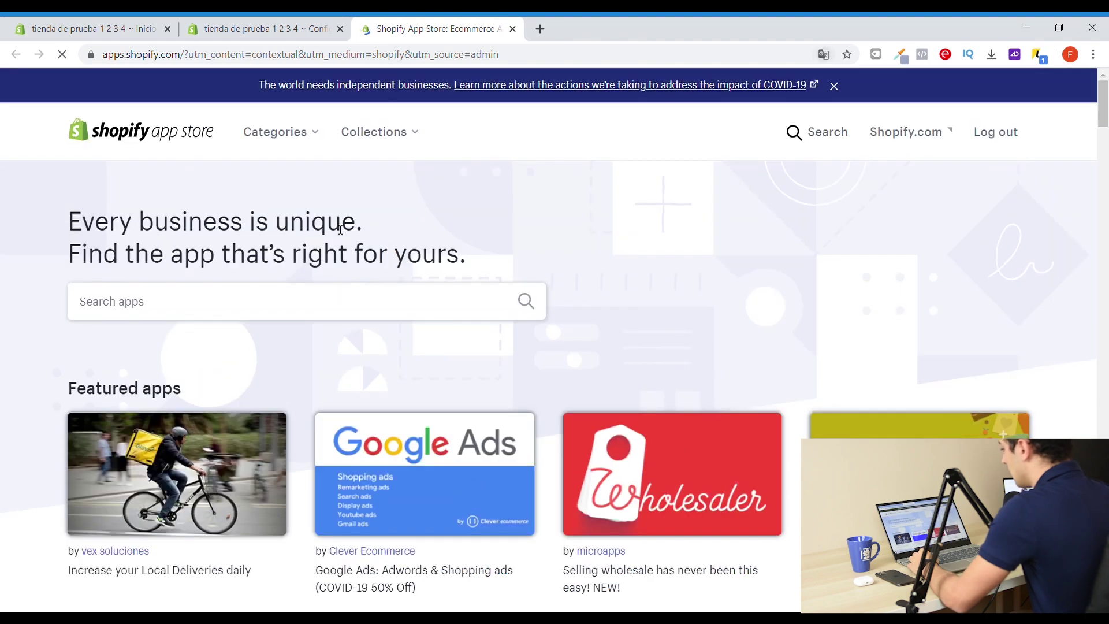
pyautogui.click(267, 302)
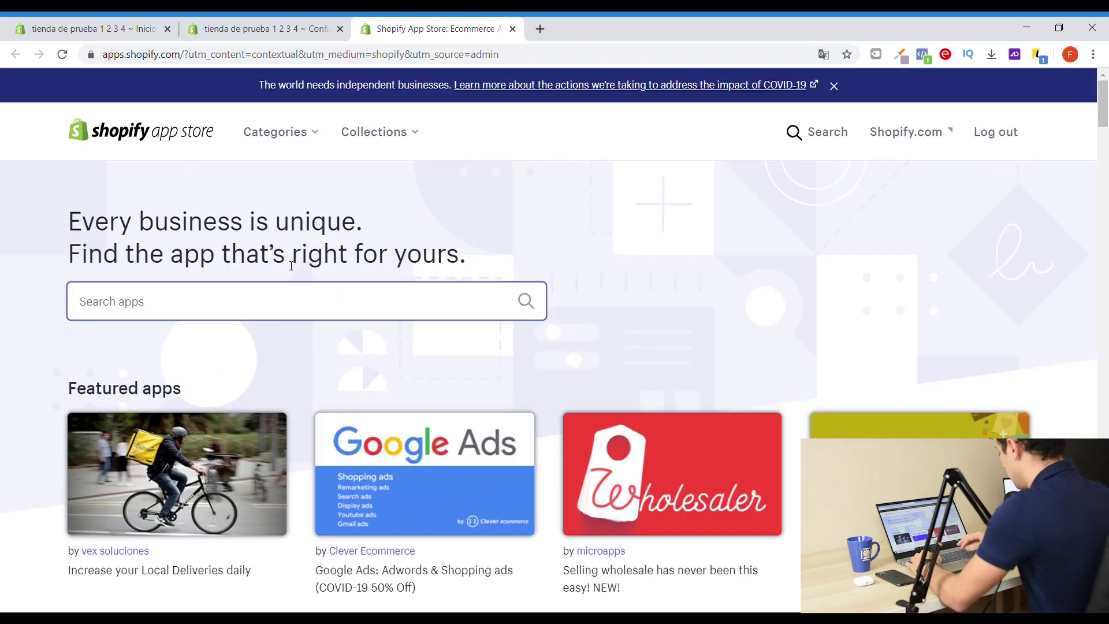
pyautogui.write('loox')
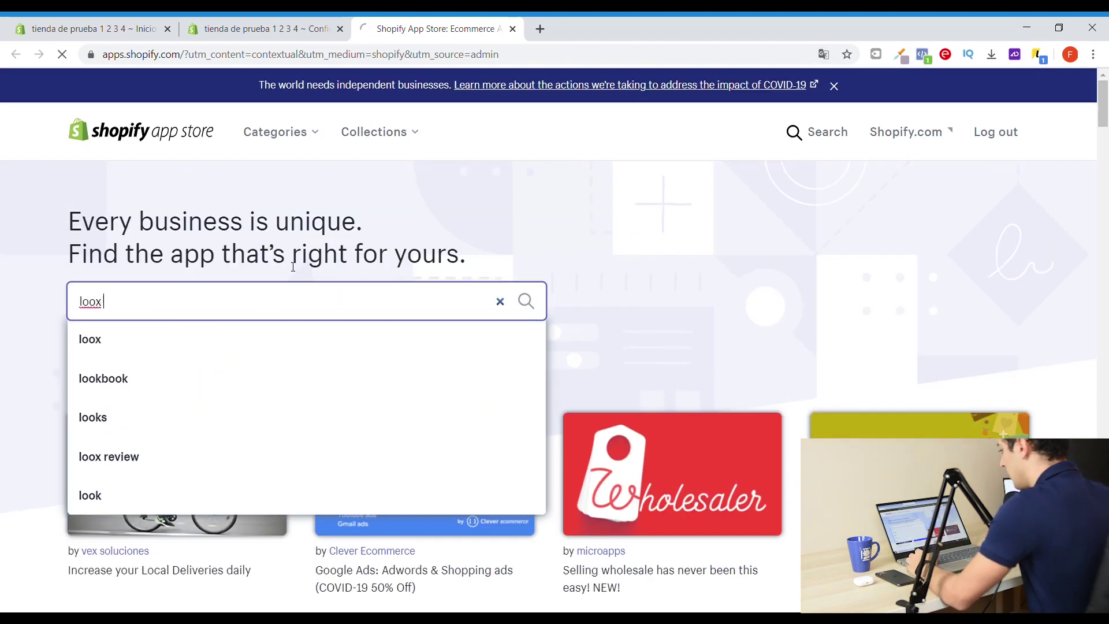
pyautogui.press('Return')
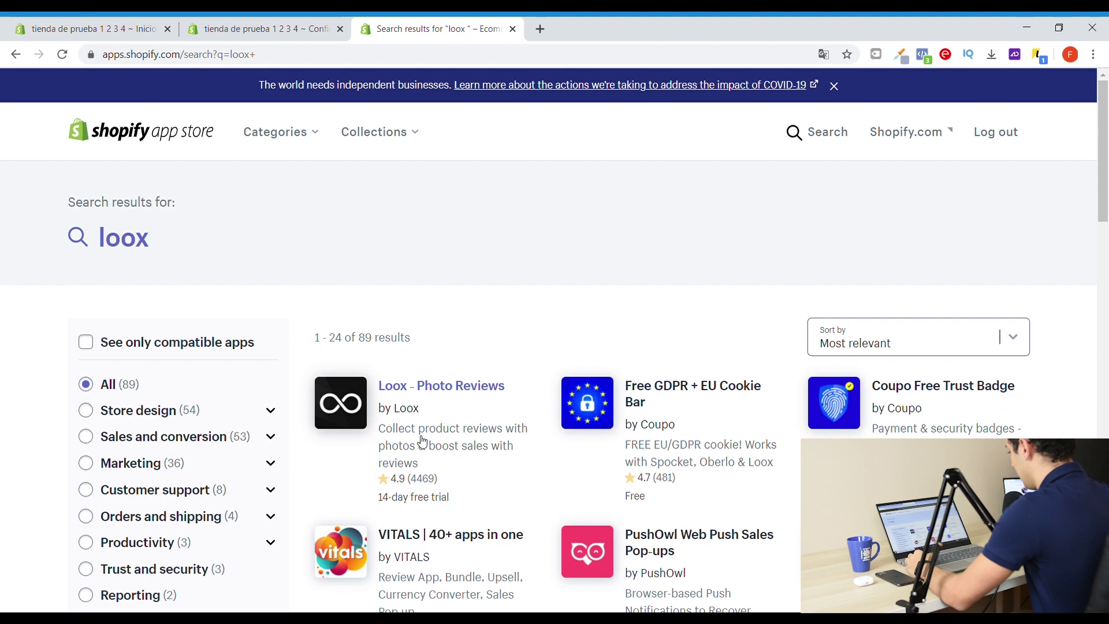
# Open the Loox - Photo Reviews listing and examine its free trial terms and feature descriptions.
pyautogui.click(433, 394)
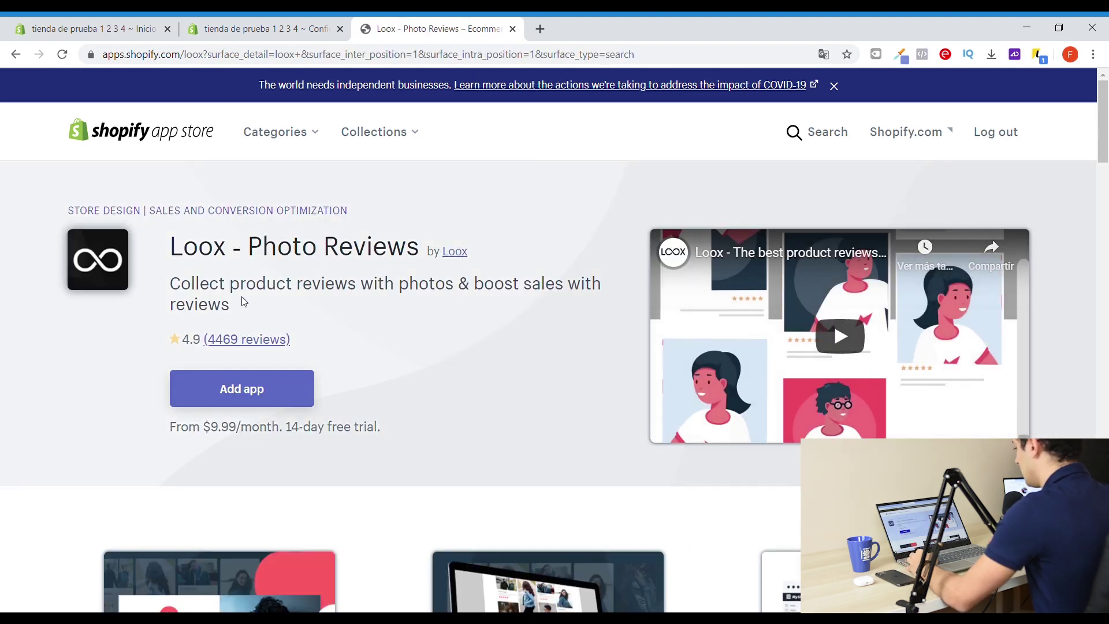
pyautogui.moveTo(282, 434); pyautogui.dragTo(384, 430)
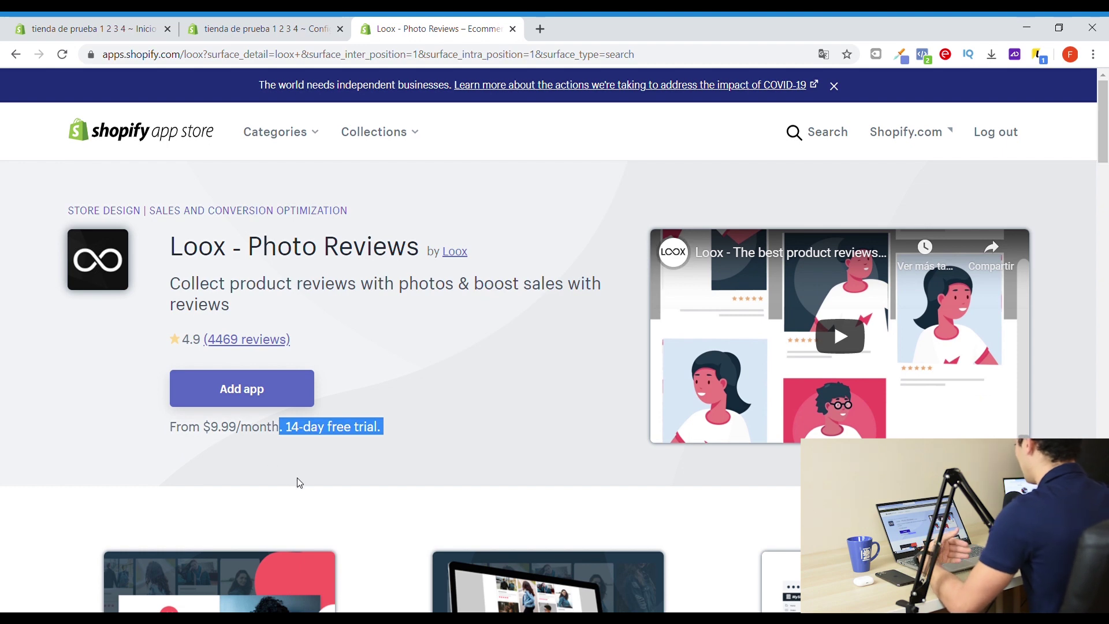
pyautogui.scroll(-6, 364, 413)
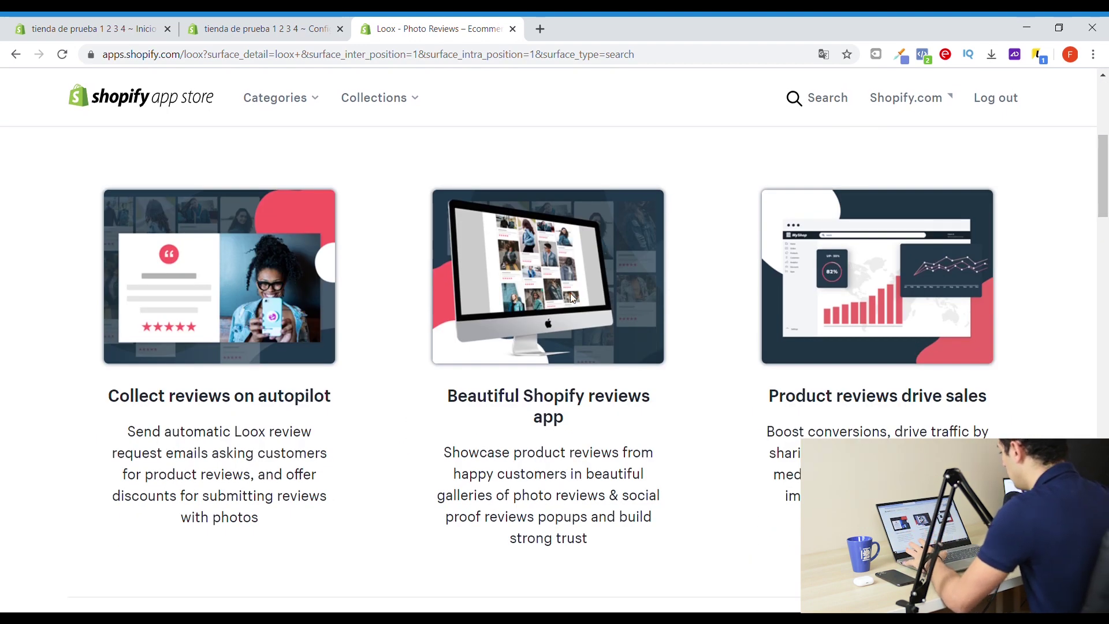
pyautogui.scroll(-10, 504, 343)
pyautogui.scroll(5, 294, 391)
# View the Loox media gallery images about the dedicated reviews page, the Loox popup and customer reviews on product pages.
pyautogui.click(146, 319)
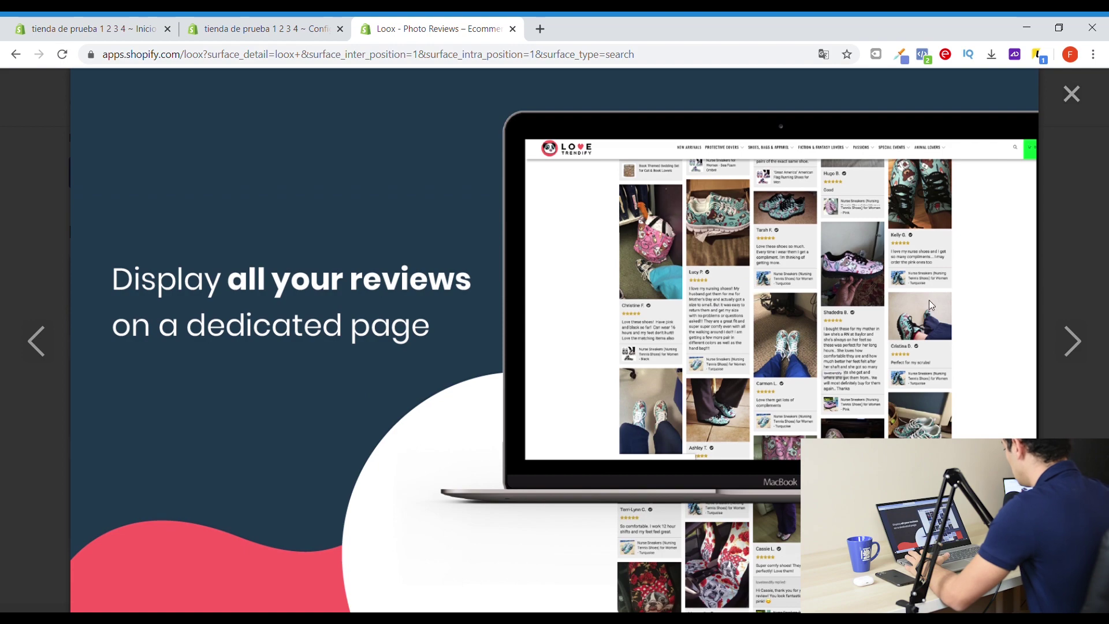
pyautogui.click(1069, 341)
pyautogui.click(1071, 93)
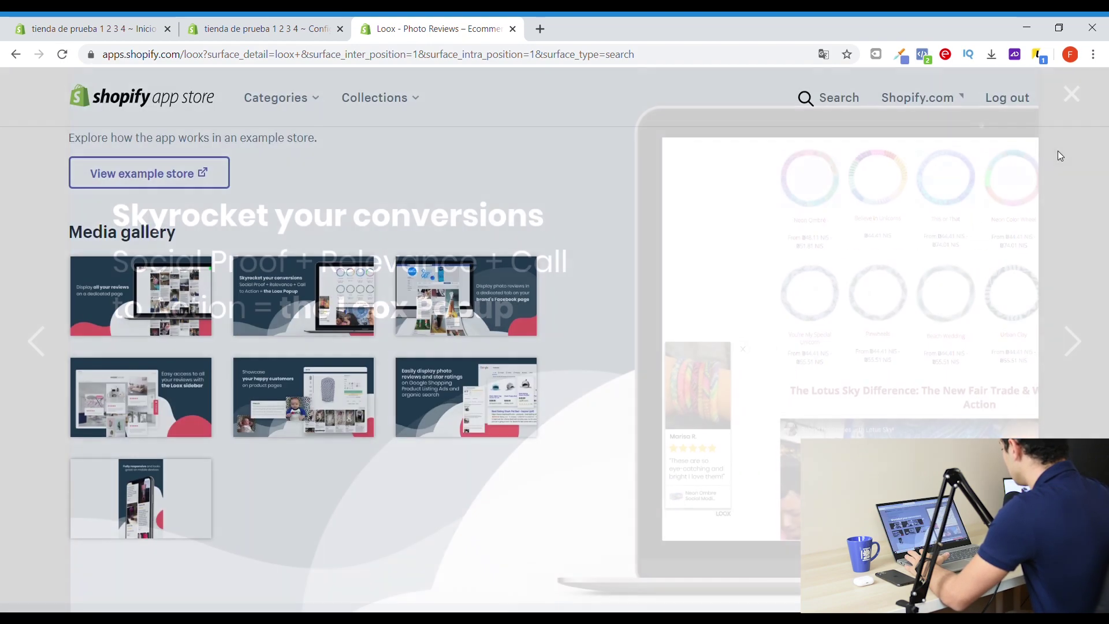
pyautogui.scroll(-3, 440, 339)
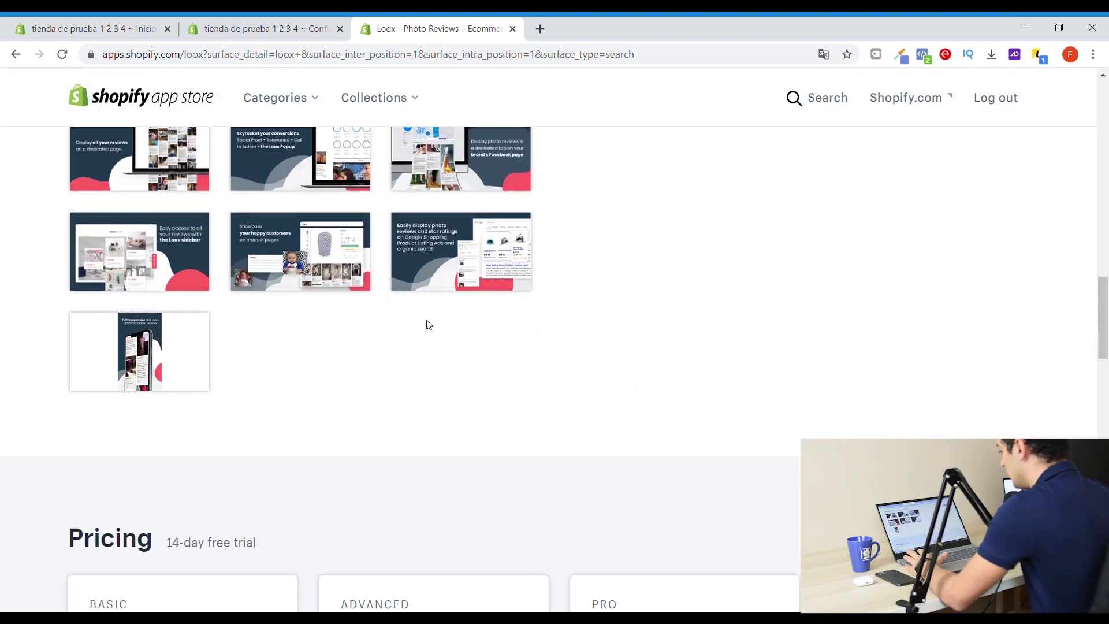
pyautogui.click(303, 262)
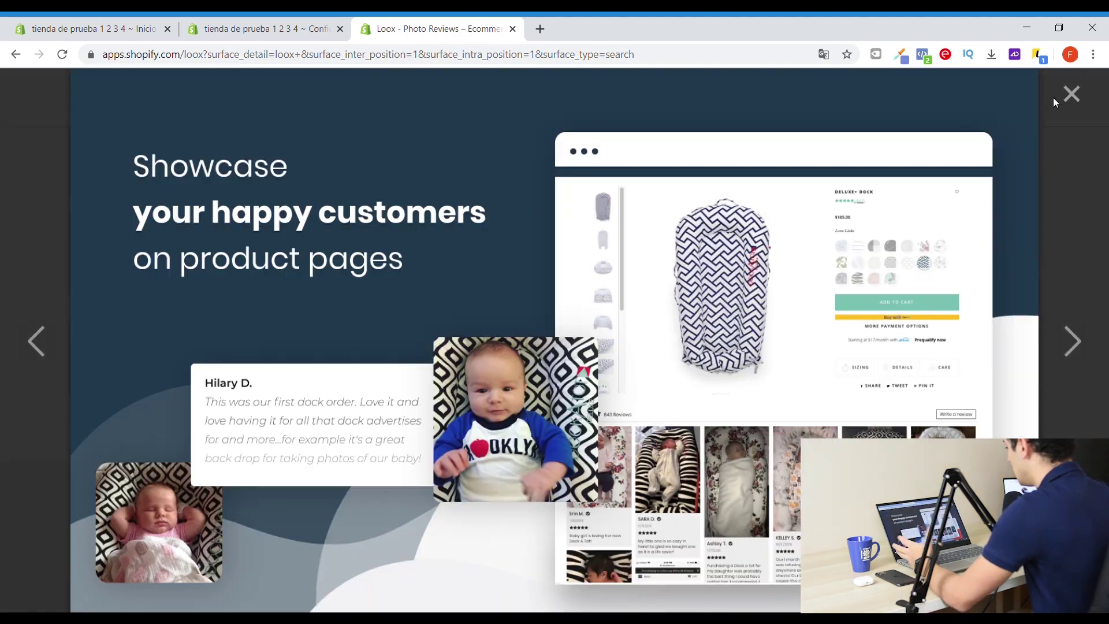
pyautogui.click(1074, 351)
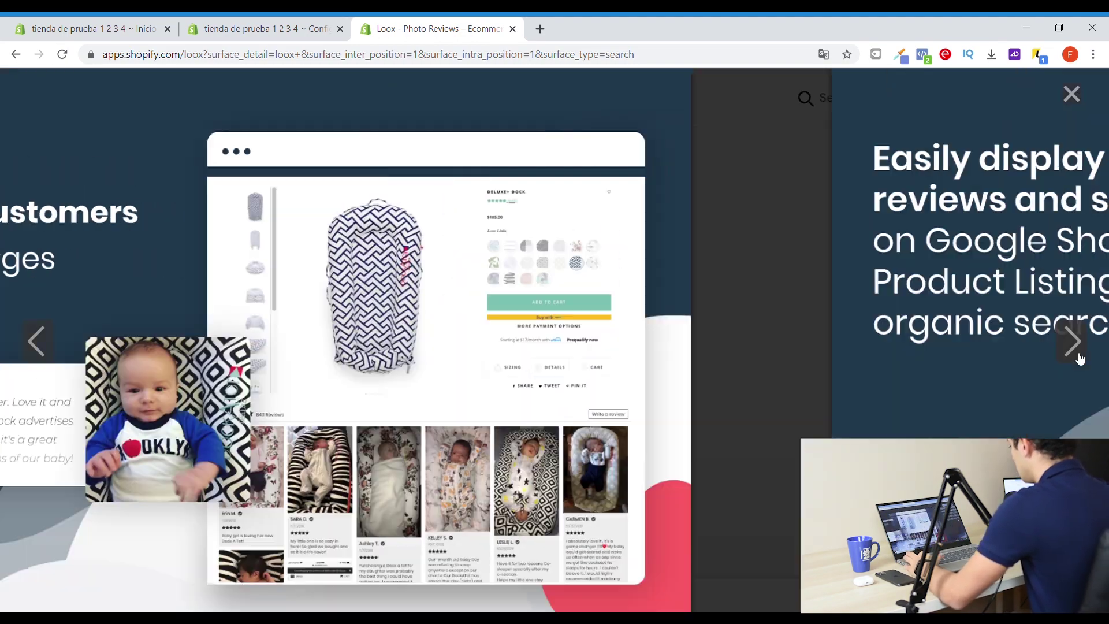
pyautogui.click(1071, 94)
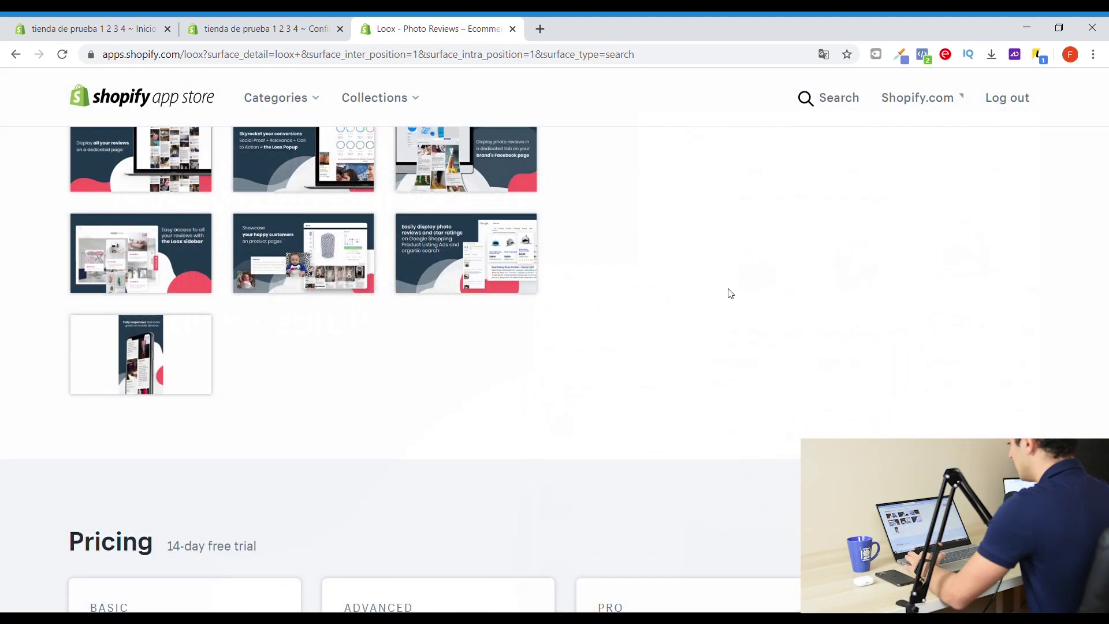
# Review Loox's pricing plans and reopen the gallery image about displaying all reviews on a dedicated page.
pyautogui.scroll(-4, 342, 327)
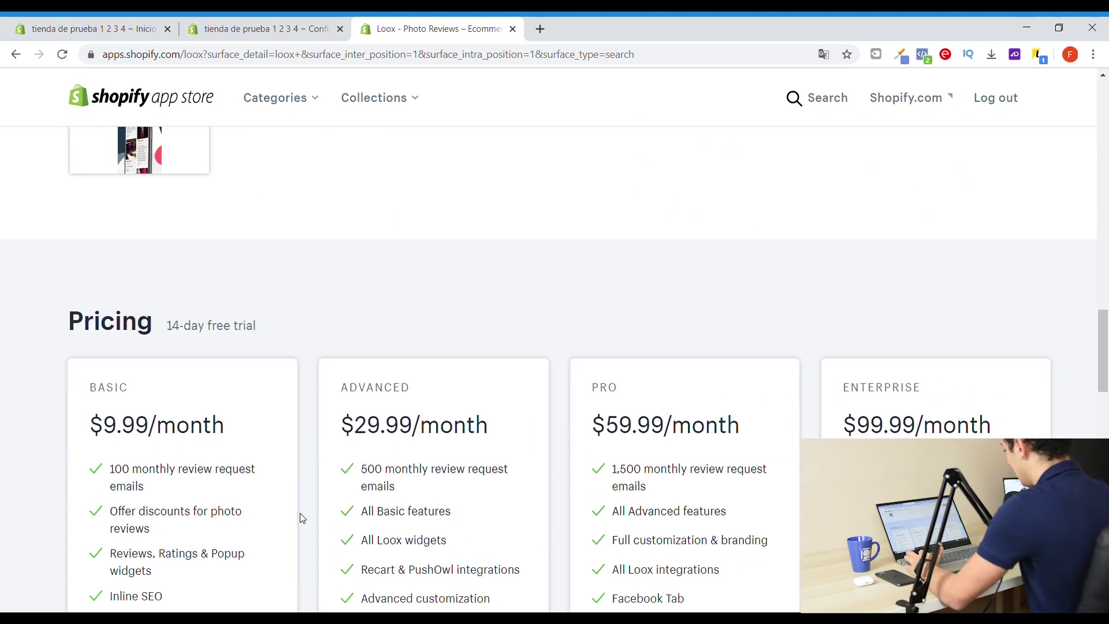
pyautogui.scroll(7, 557, 530)
pyautogui.scroll(2, 551, 467)
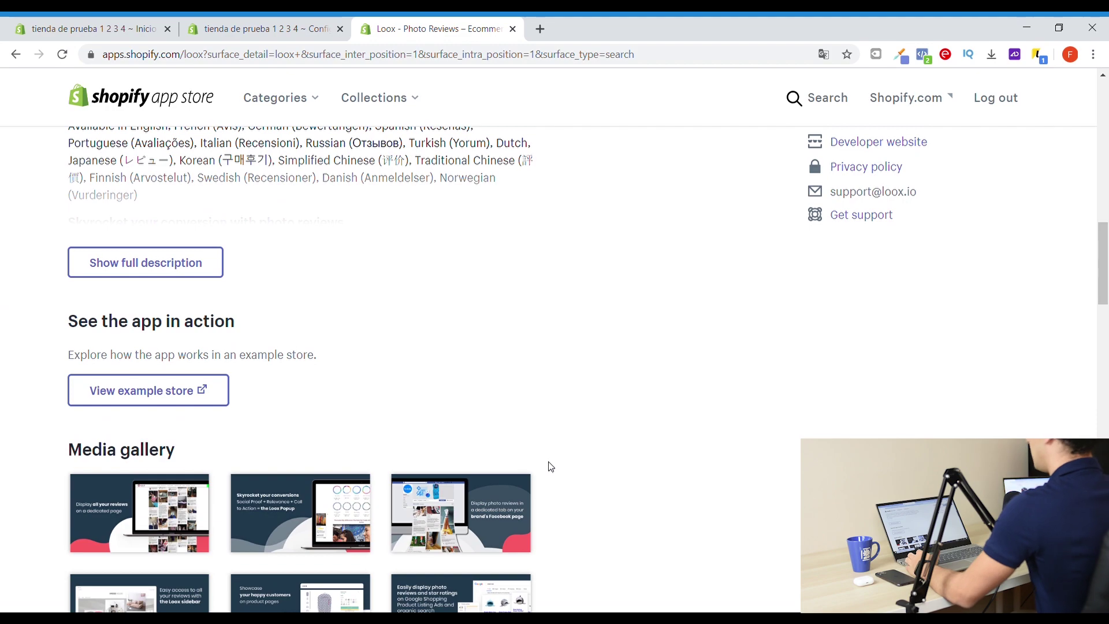
pyautogui.scroll(-5, 164, 514)
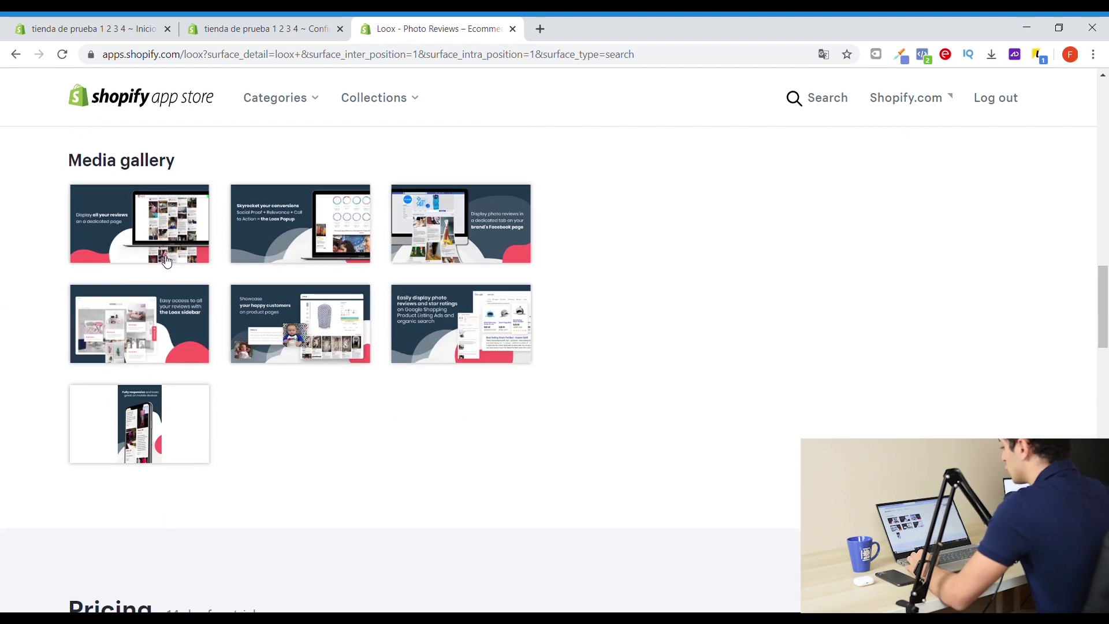
pyautogui.click(197, 251)
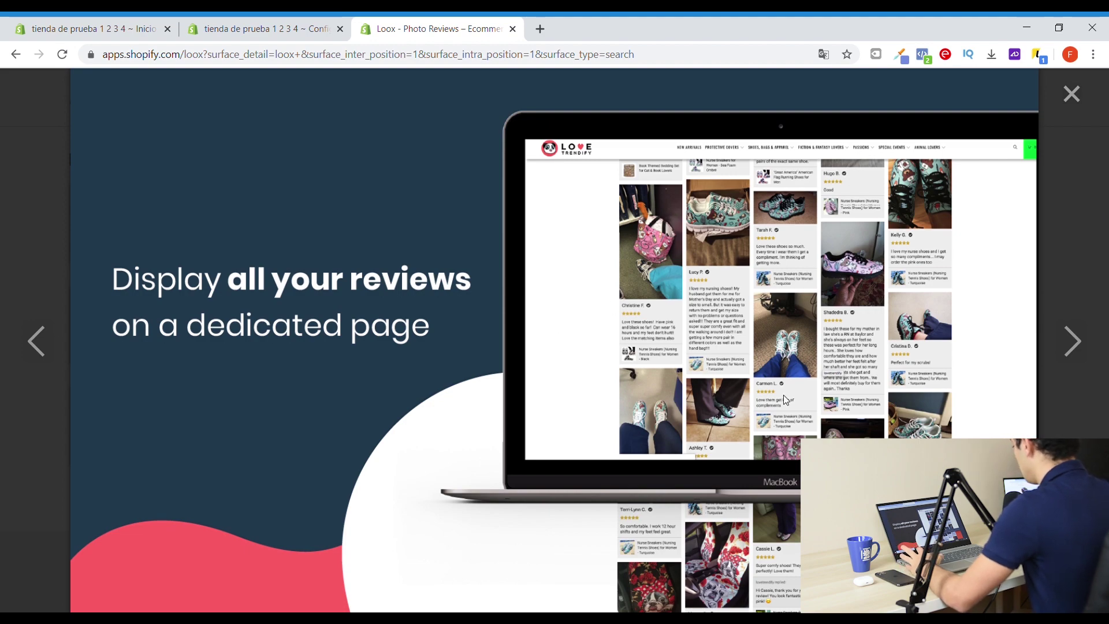
# Close the gallery image and review the Loox listing's feature descriptions, starting price and free trial terms.
pyautogui.click(1072, 92)
pyautogui.scroll(5, 547, 300)
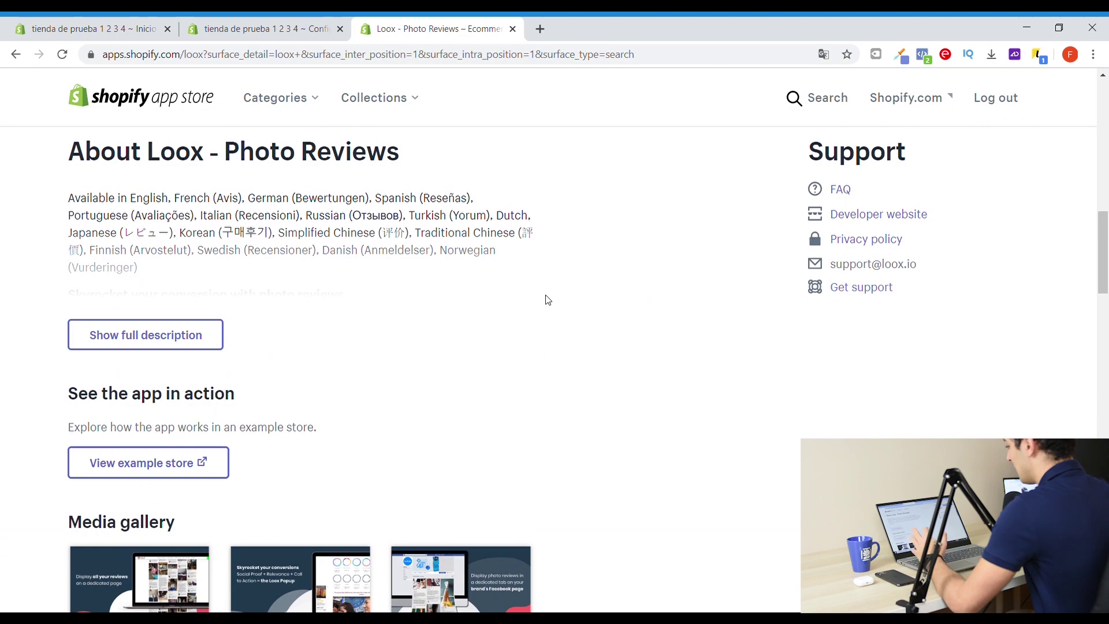
pyautogui.scroll(7, 548, 300)
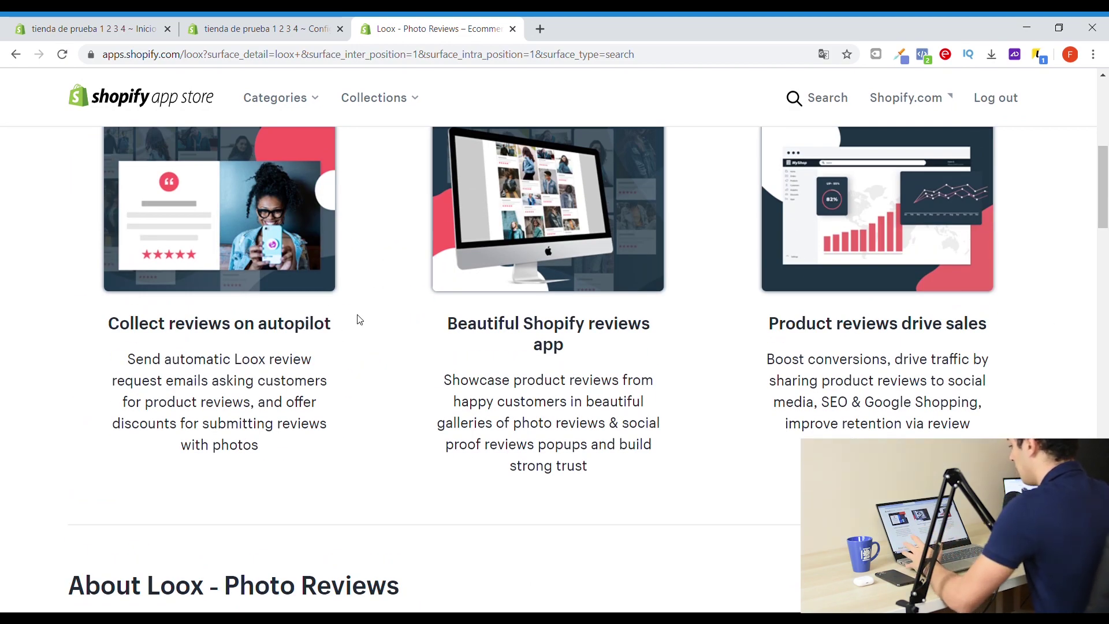
pyautogui.scroll(-1, 300, 312)
pyautogui.scroll(10, 300, 392)
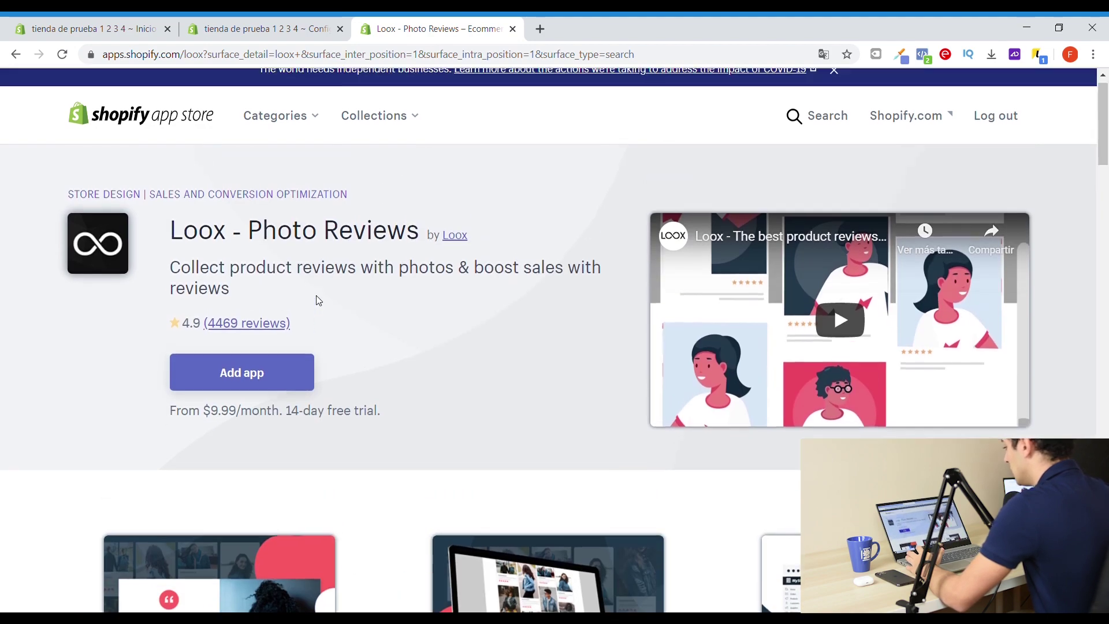
pyautogui.moveTo(283, 434); pyautogui.dragTo(384, 434)
# Return to the store's applications page, close the Loox listing and open the Shopify App Store.
pyautogui.click(231, 28)
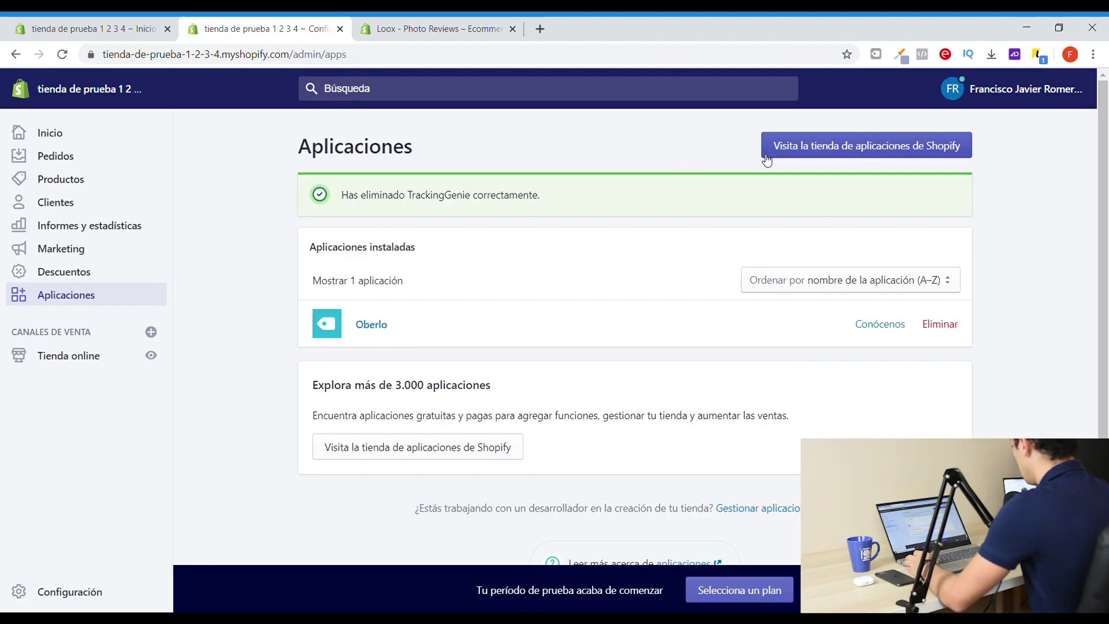
pyautogui.click(791, 151)
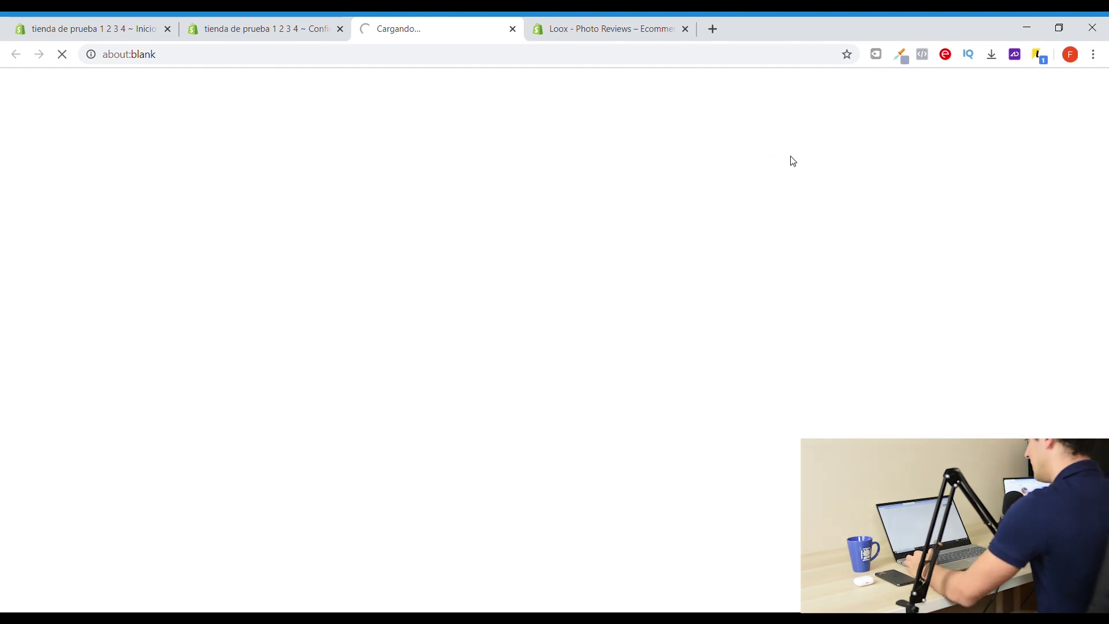
pyautogui.click(686, 29)
pyautogui.click(345, 34)
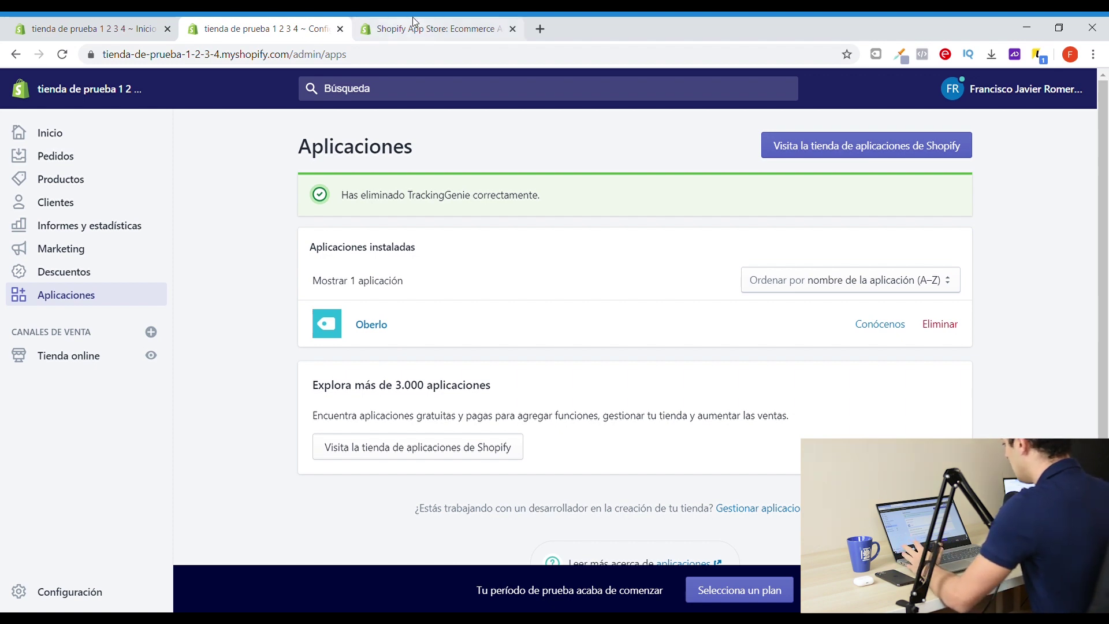
pyautogui.click(794, 144)
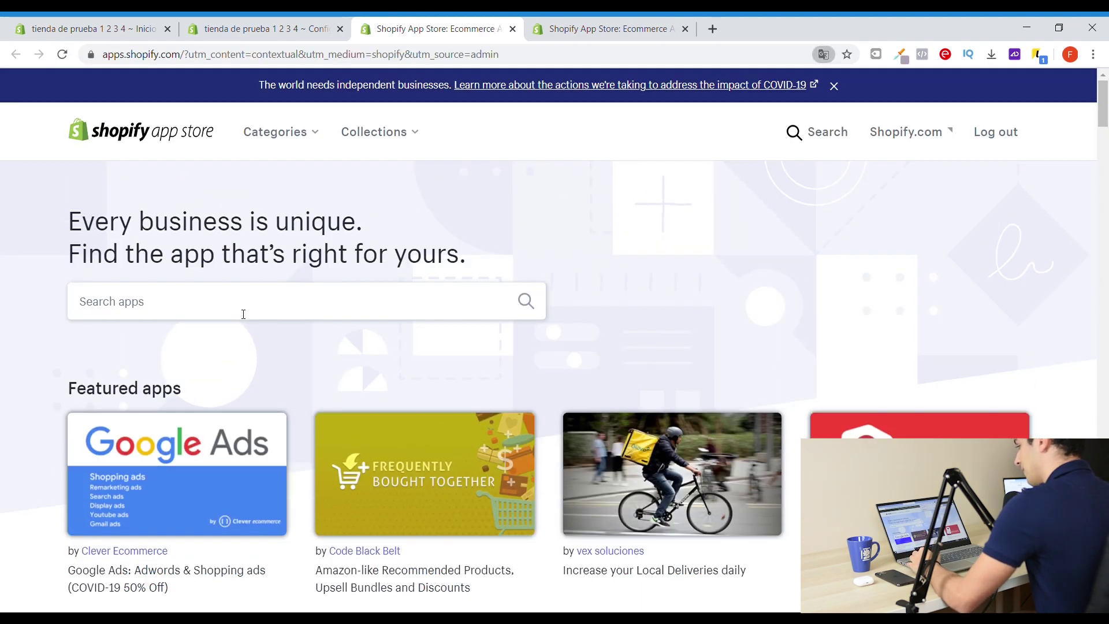
# Search the Shopify App Store for "abandonded cart notifications".
pyautogui.click(248, 309)
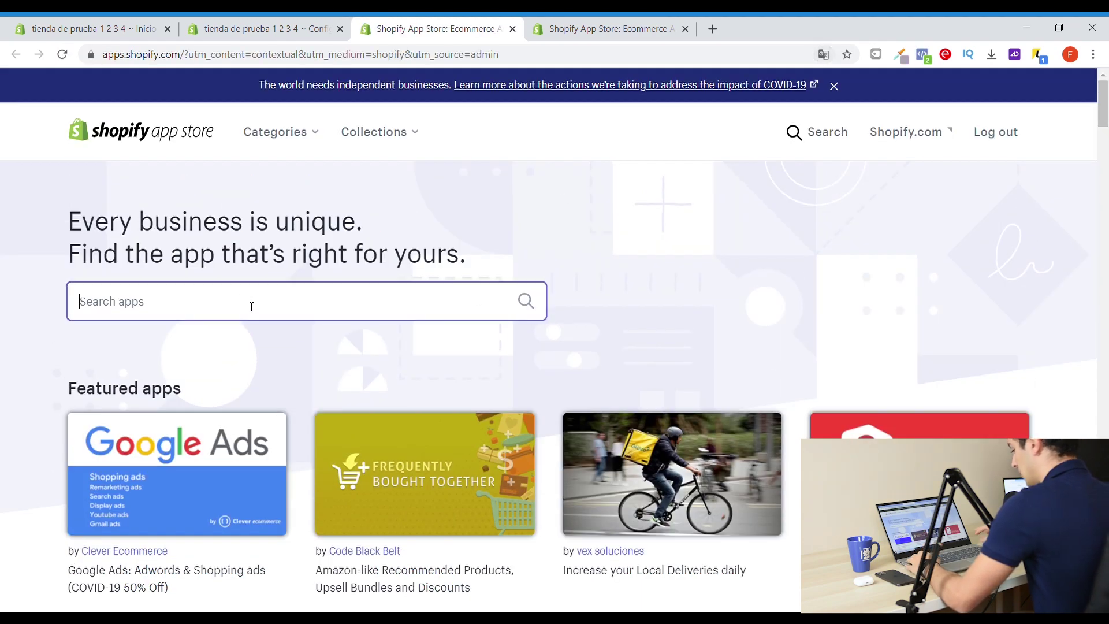
pyautogui.write('abandond')
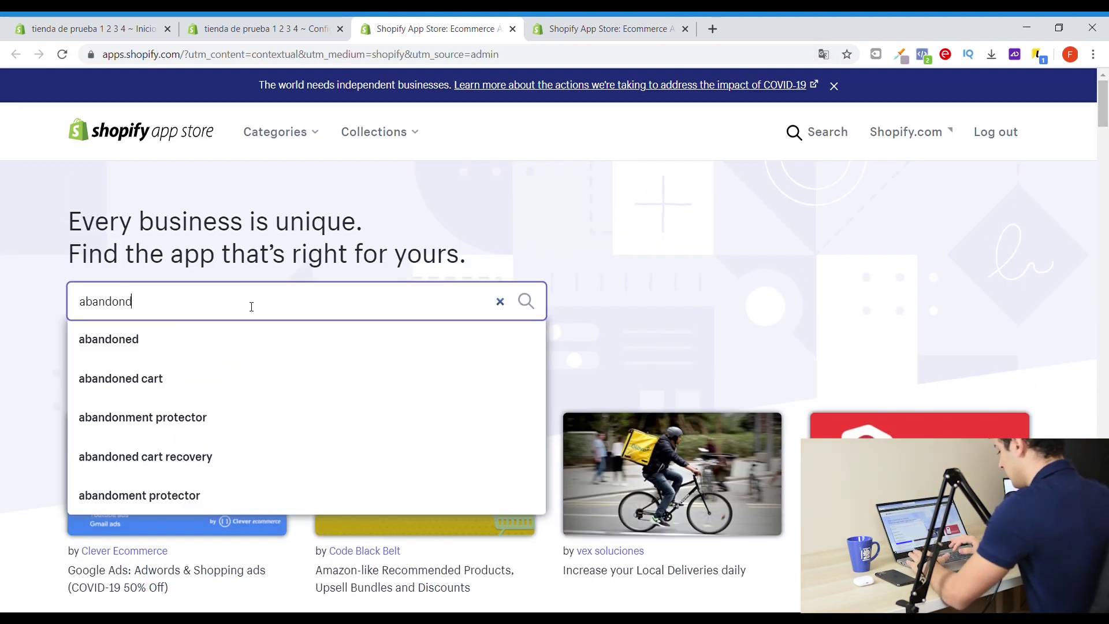
pyautogui.write('e cart ')
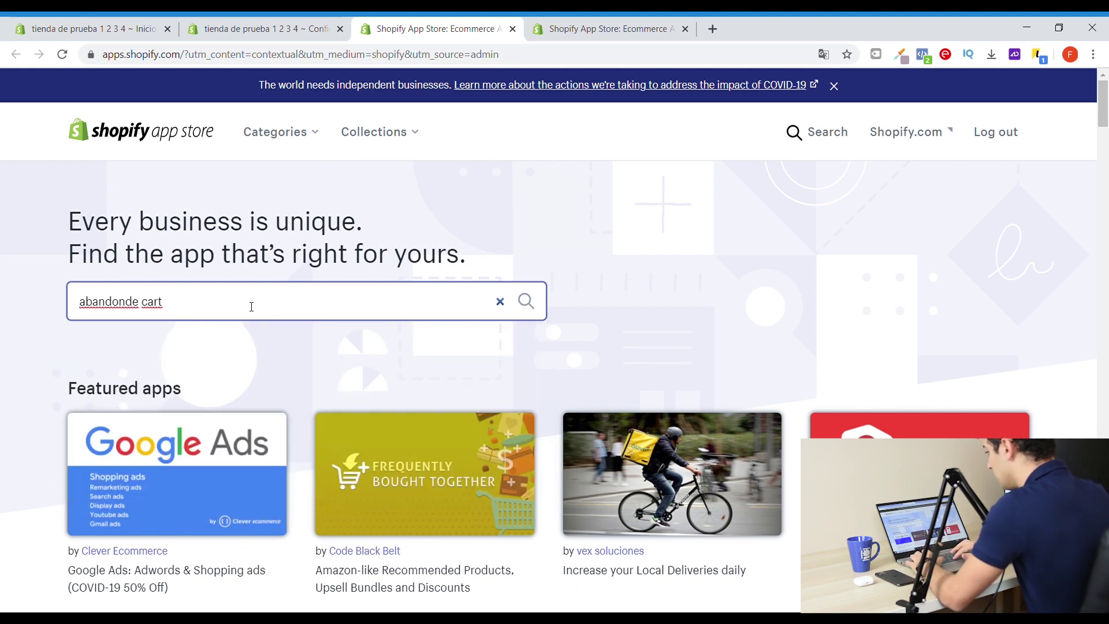
pyautogui.write('n')
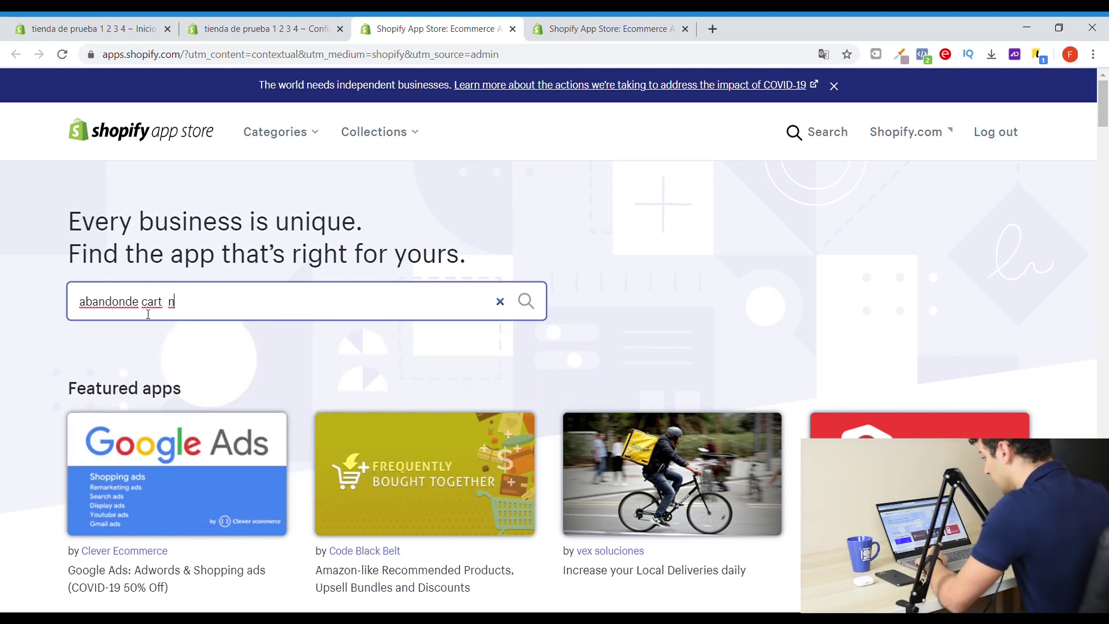
pyautogui.write('d')
pyautogui.click(200, 301)
pyautogui.write('otificatio')
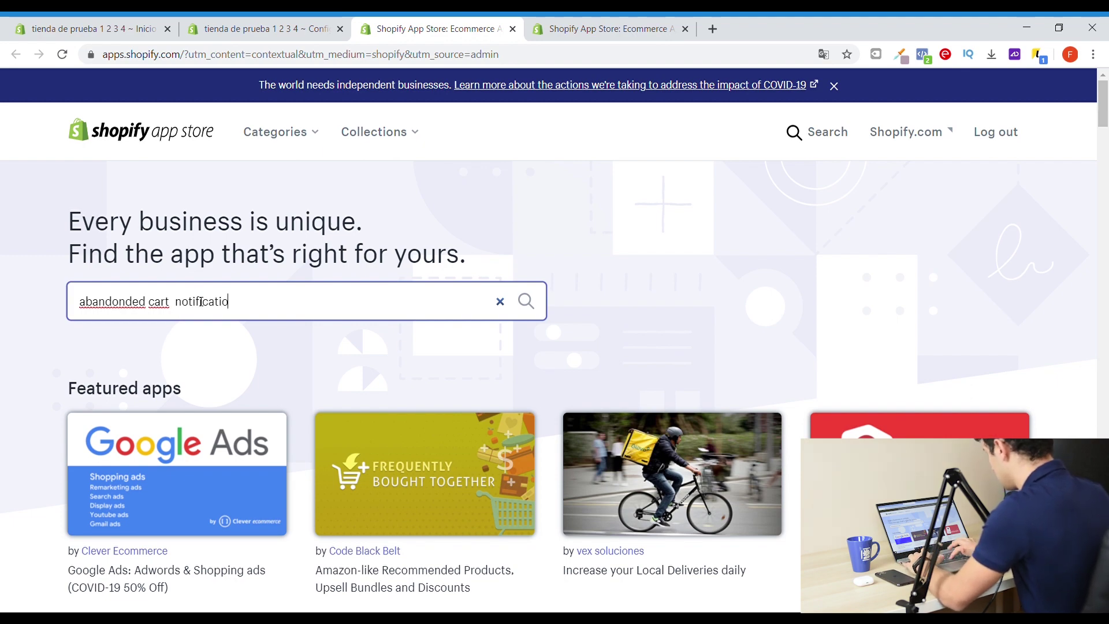
pyautogui.write('ns')
pyautogui.press('Return')
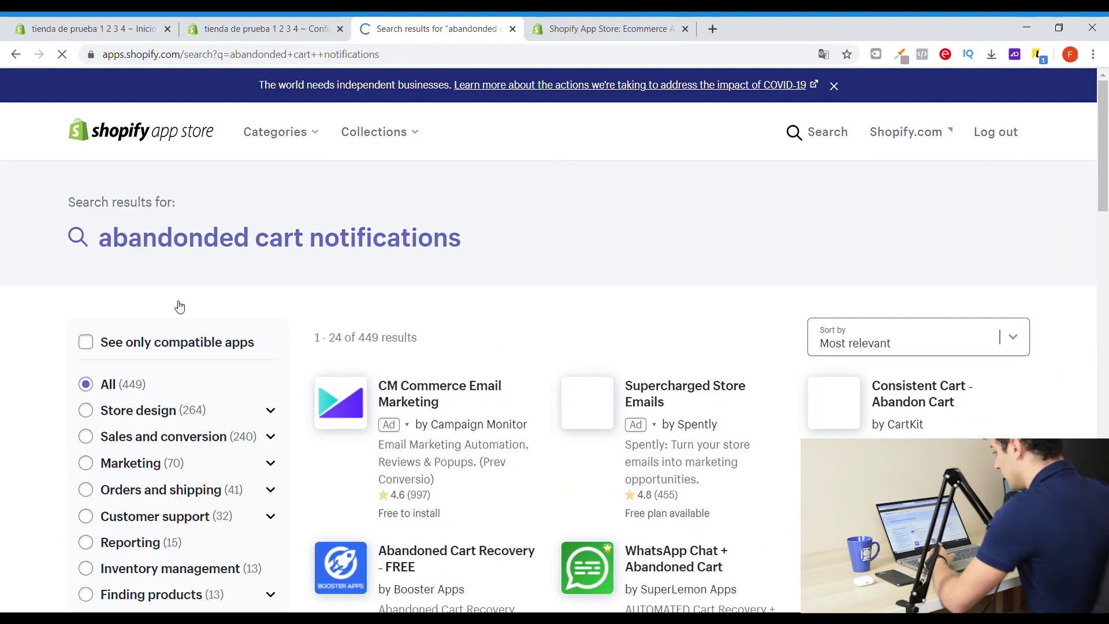
# Add the Abandoned Cart Recovery - FREE app by Booster Apps to the store and close the spare App Store page.
pyautogui.scroll(-1, 444, 457)
pyautogui.scroll(-3, 444, 456)
pyautogui.click(420, 341)
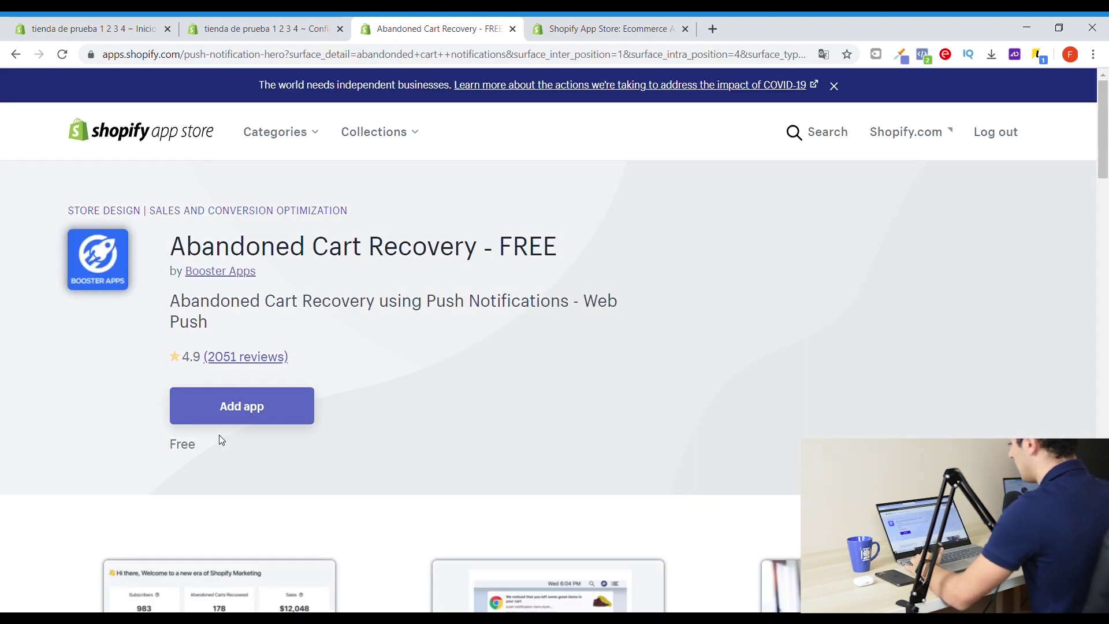
pyautogui.click(311, 403)
pyautogui.click(664, 28)
pyautogui.click(684, 29)
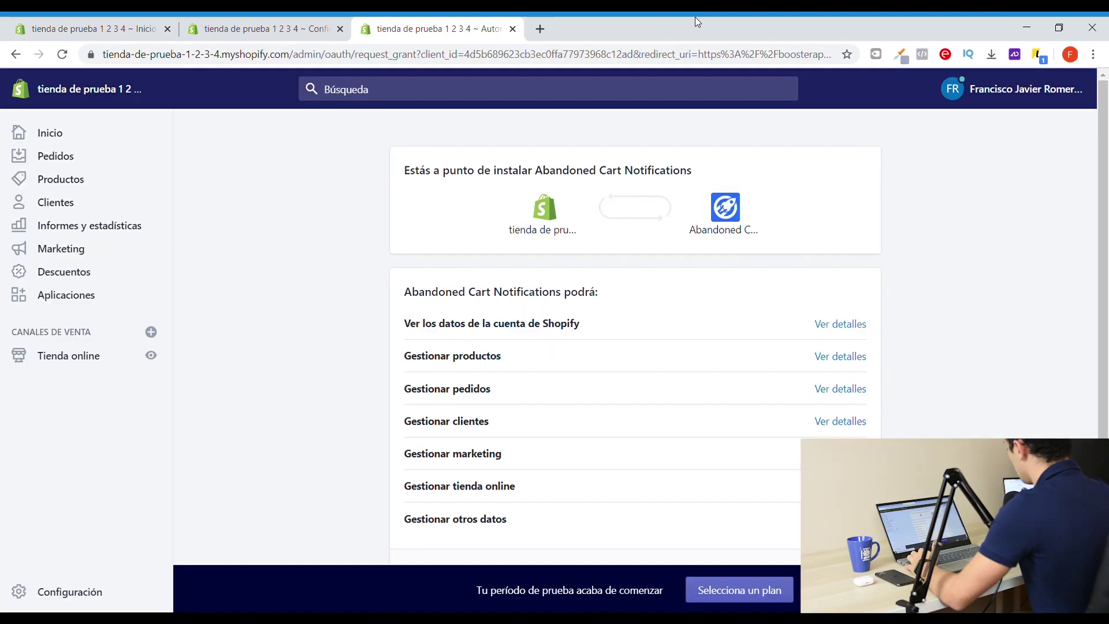
# Review the permissions requested by Abandoned Cart Notifications and install the app.
pyautogui.scroll(-3, 750, 277)
pyautogui.scroll(-1, 779, 306)
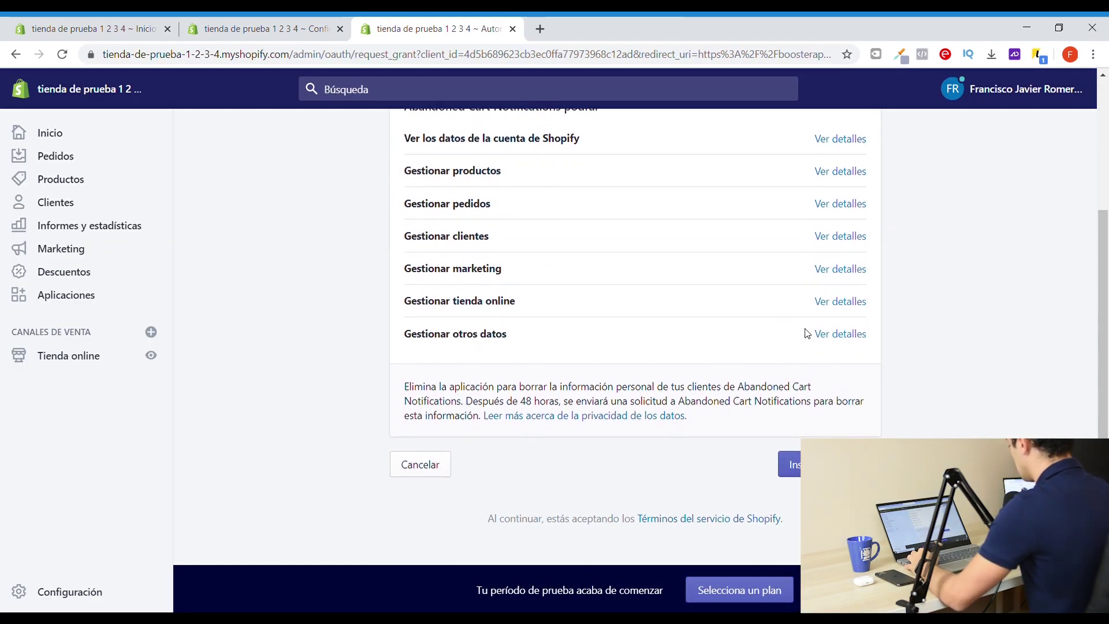
pyautogui.scroll(4, 549, 375)
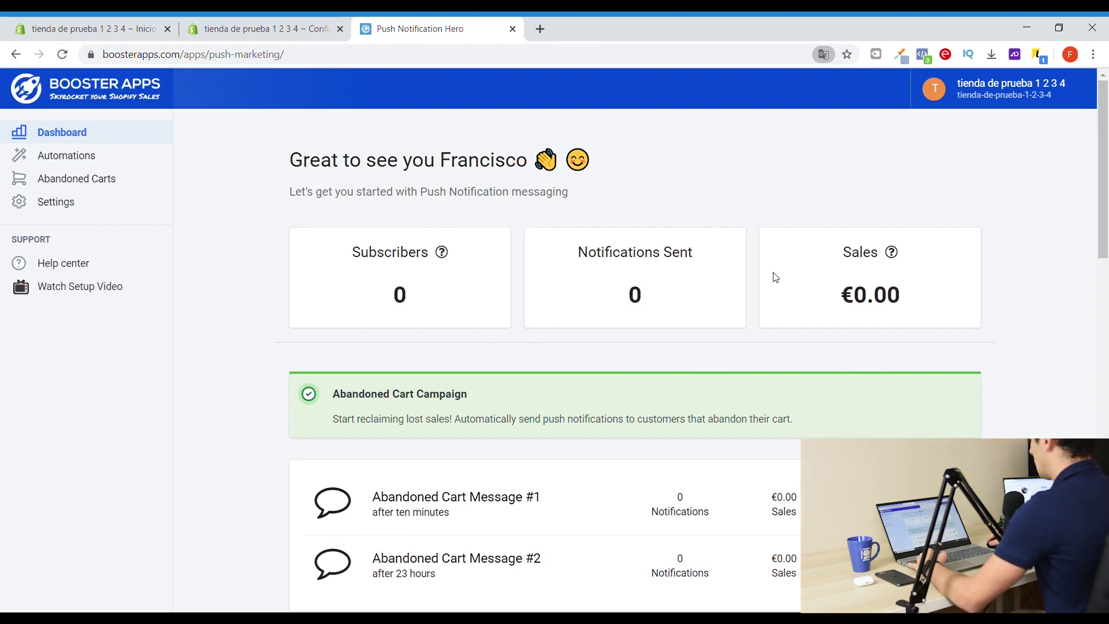
# Switch on the abandoned cart campaign messages on the Booster Apps dashboard and dismiss the support chat message.
pyautogui.scroll(-4, 692, 299)
pyautogui.scroll(4, 769, 283)
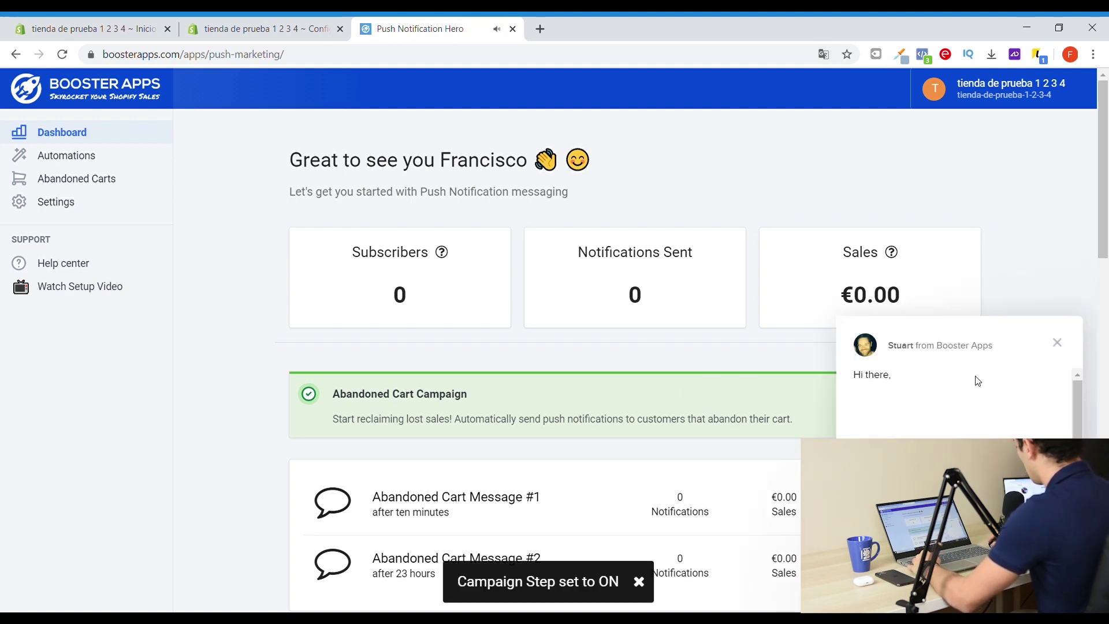
pyautogui.click(1057, 343)
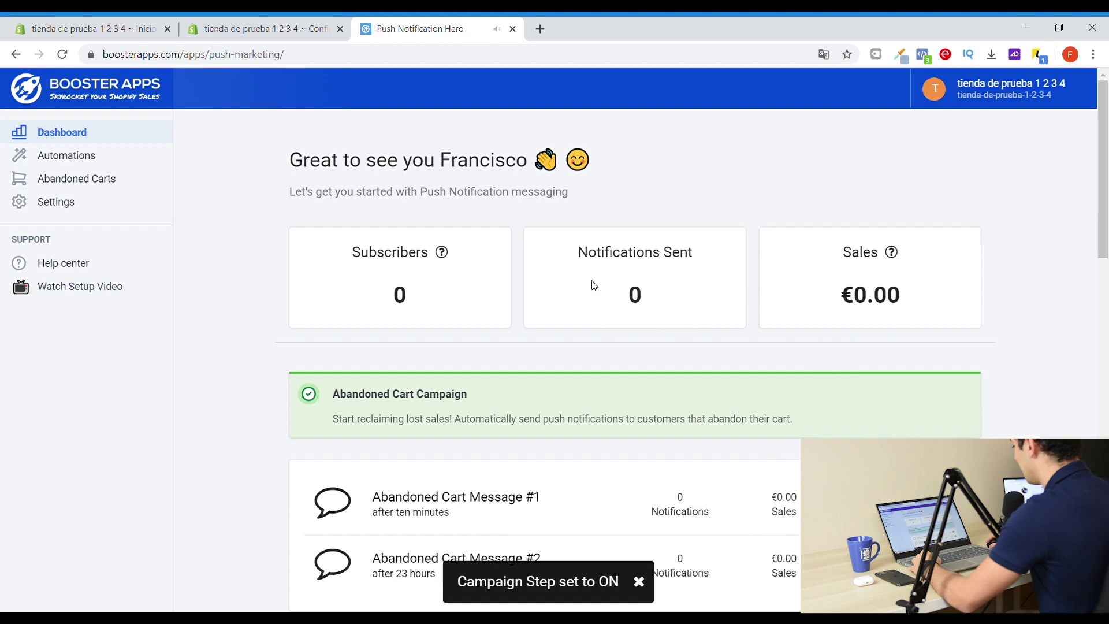
# Review the dashboard's abandoned cart campaign and open Abandoned Cart Message #1 to examine its delay, title and description.
pyautogui.scroll(-2, 587, 330)
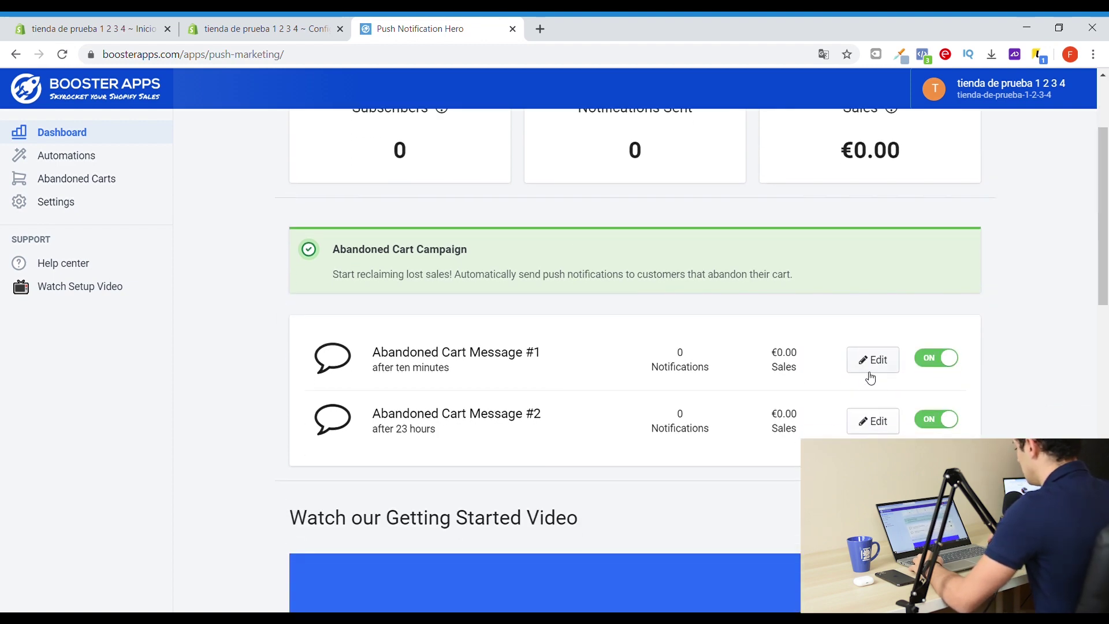
pyautogui.scroll(2, 578, 231)
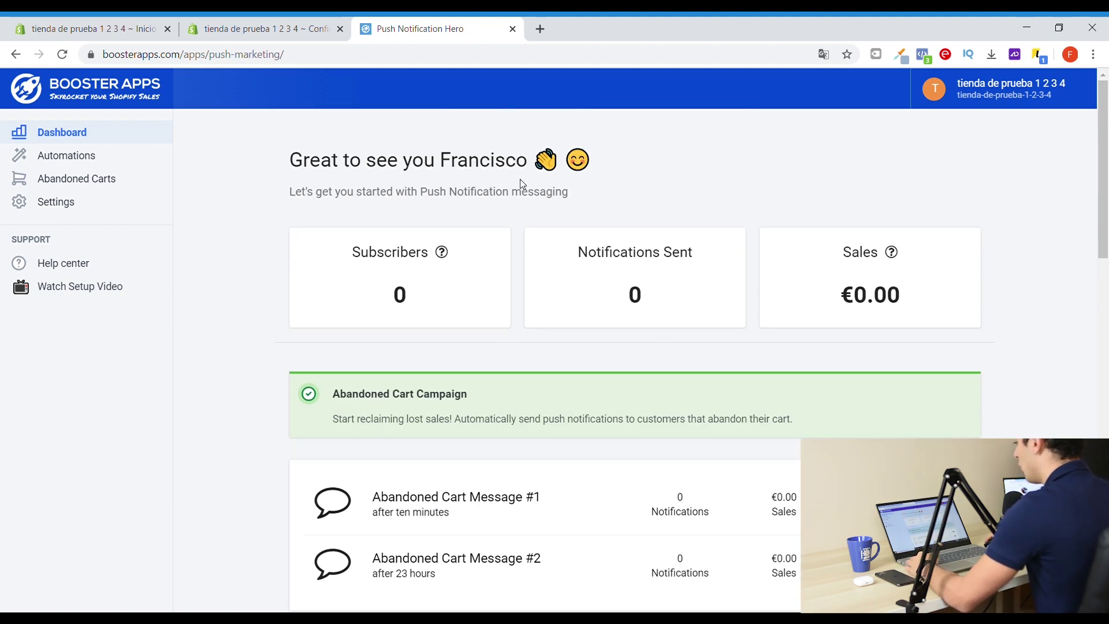
pyautogui.scroll(-3, 504, 387)
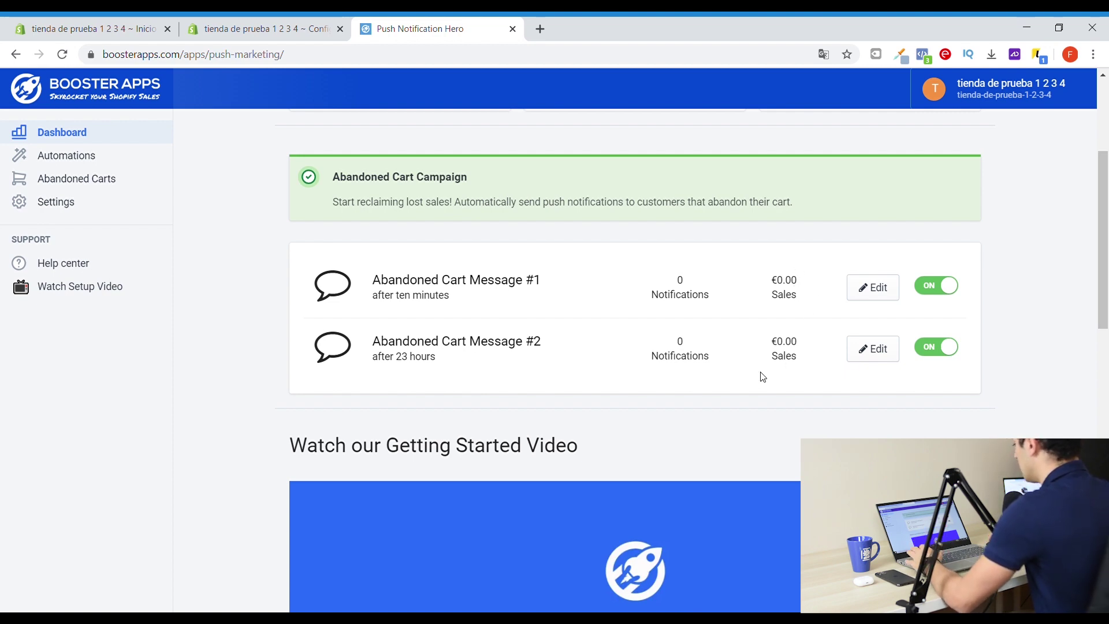
pyautogui.scroll(4, 808, 366)
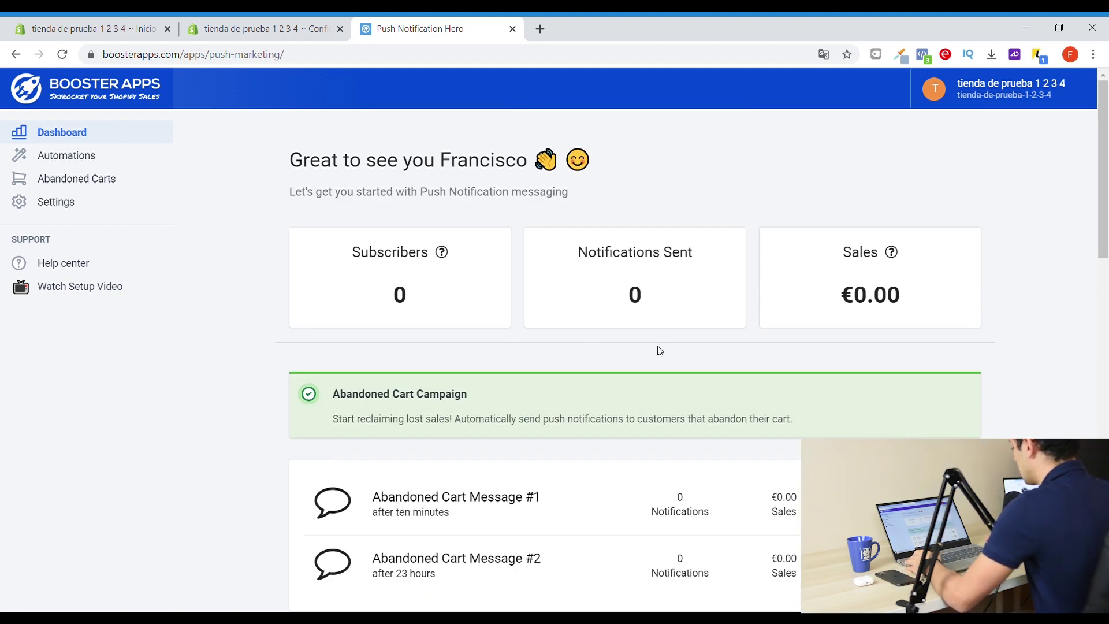
pyautogui.scroll(-3, 612, 351)
pyautogui.click(879, 370)
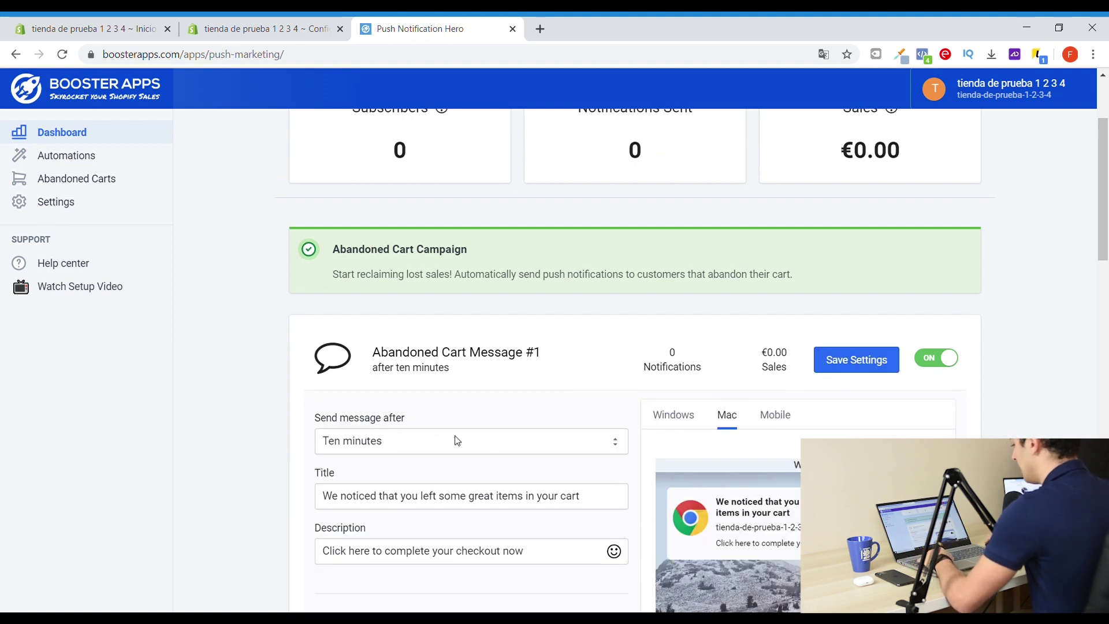
pyautogui.scroll(3, 439, 289)
# Open the store's General settings in the Shopify admin and review the store details, address, standards and order number format.
pyautogui.click(261, 29)
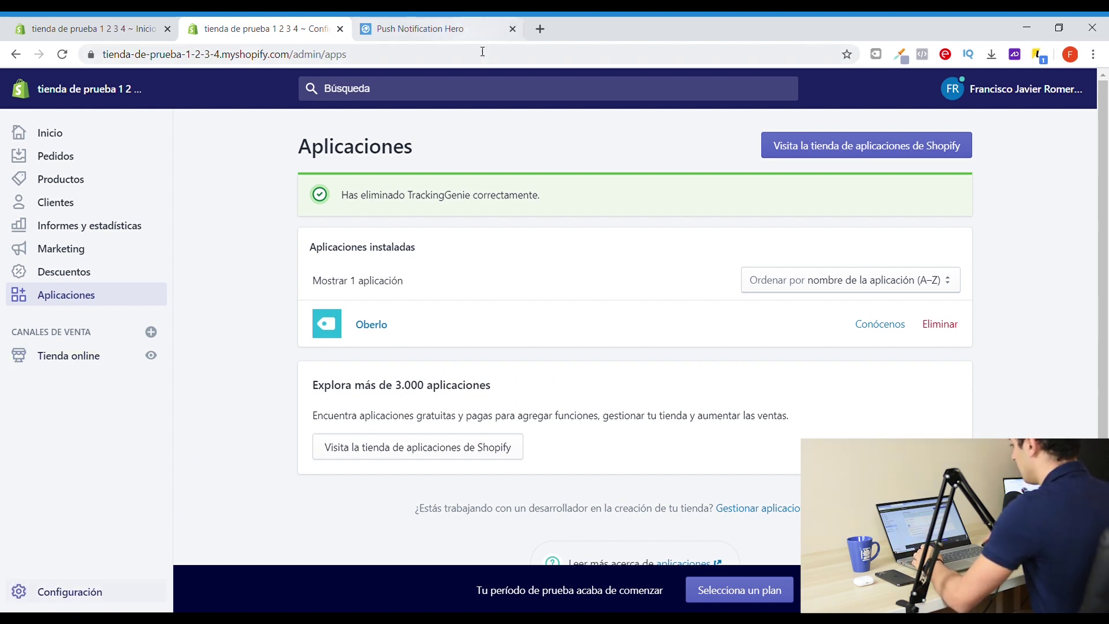
pyautogui.click(68, 594)
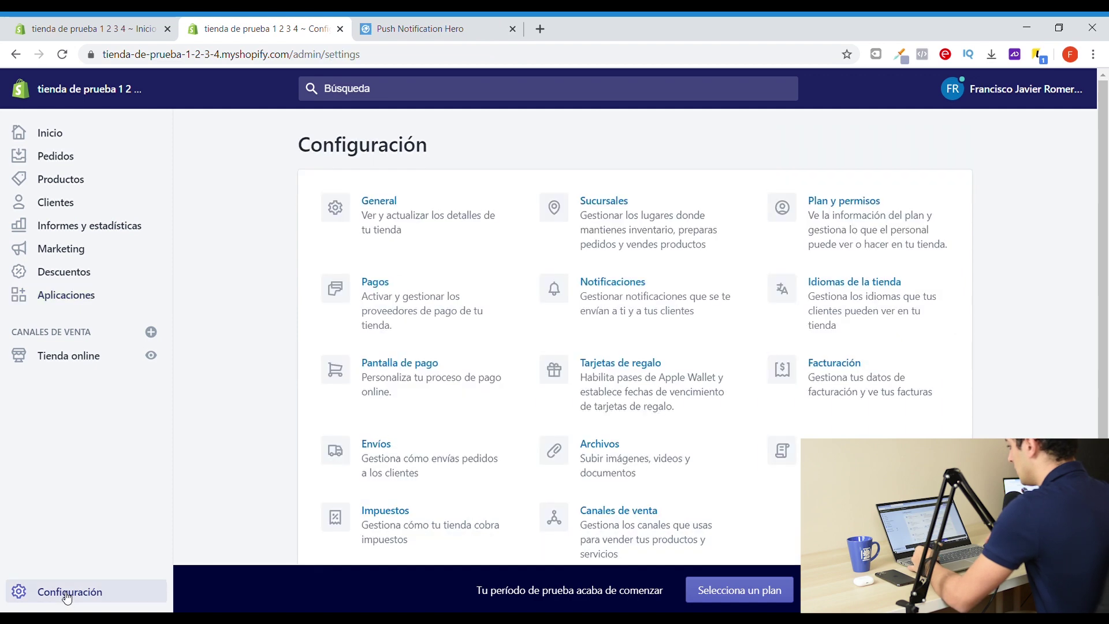
pyautogui.click(379, 200)
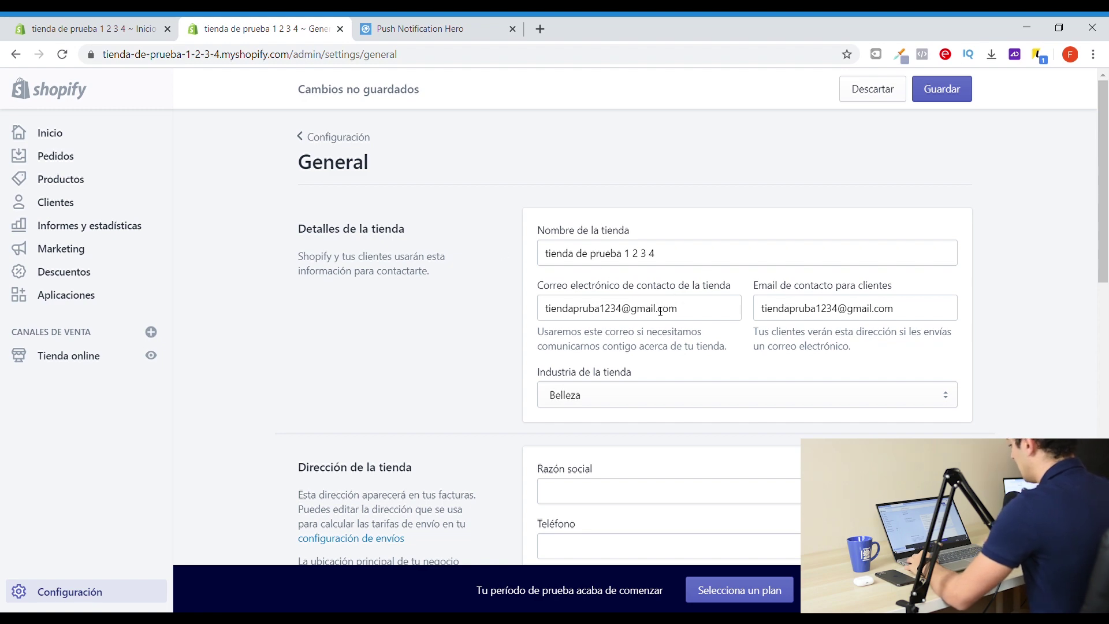
pyautogui.scroll(-5, 660, 312)
pyautogui.scroll(3, 577, 218)
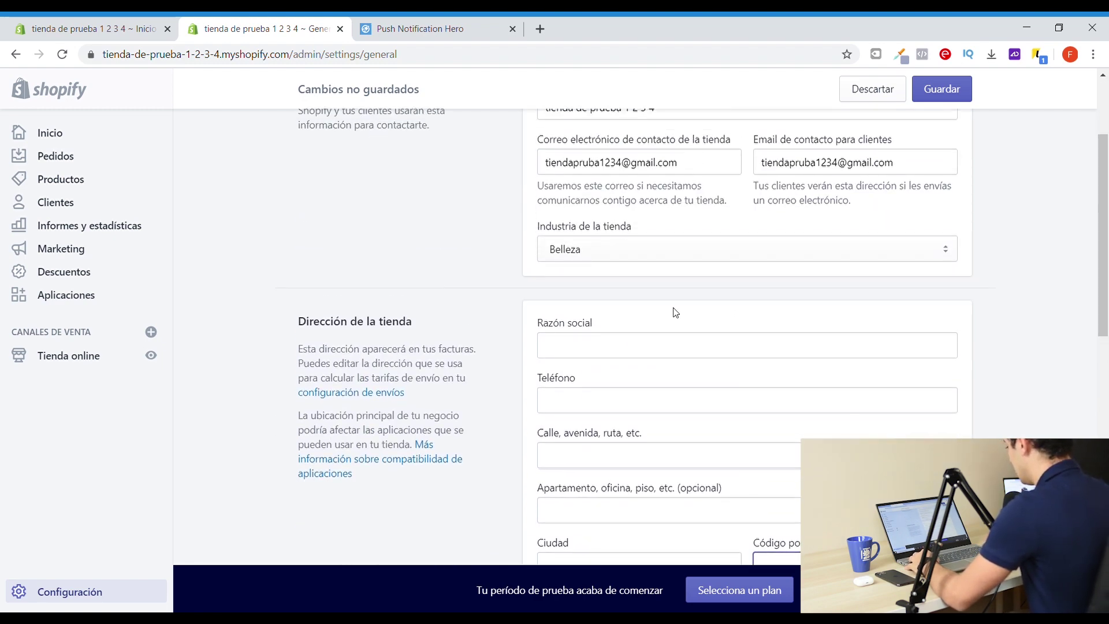
pyautogui.scroll(-2, 675, 313)
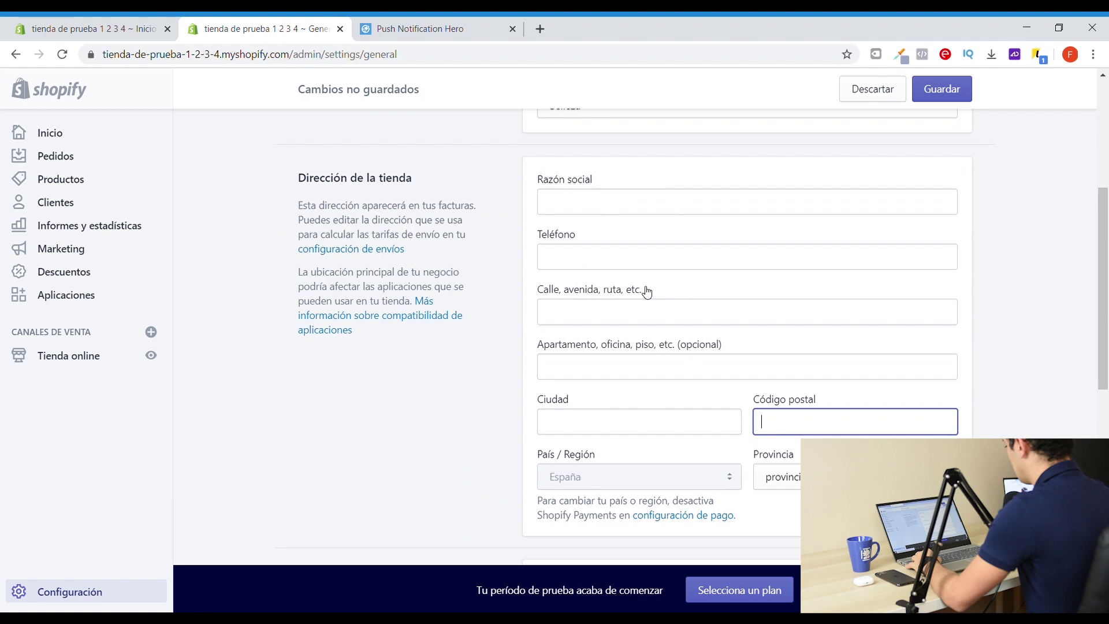
pyautogui.scroll(-4, 664, 277)
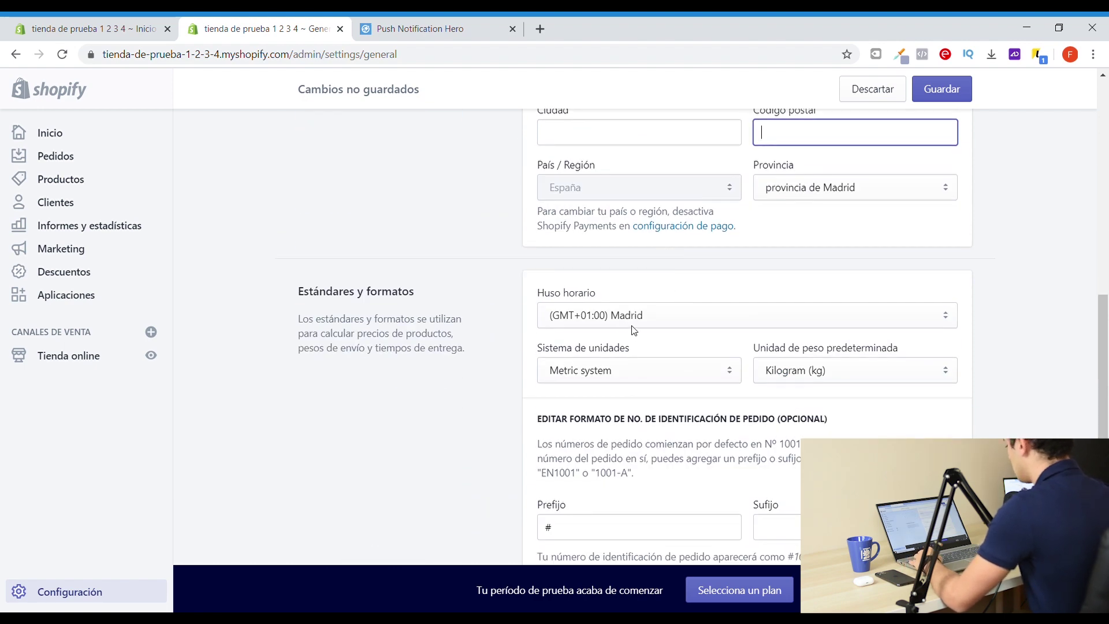
pyautogui.scroll(-4, 639, 331)
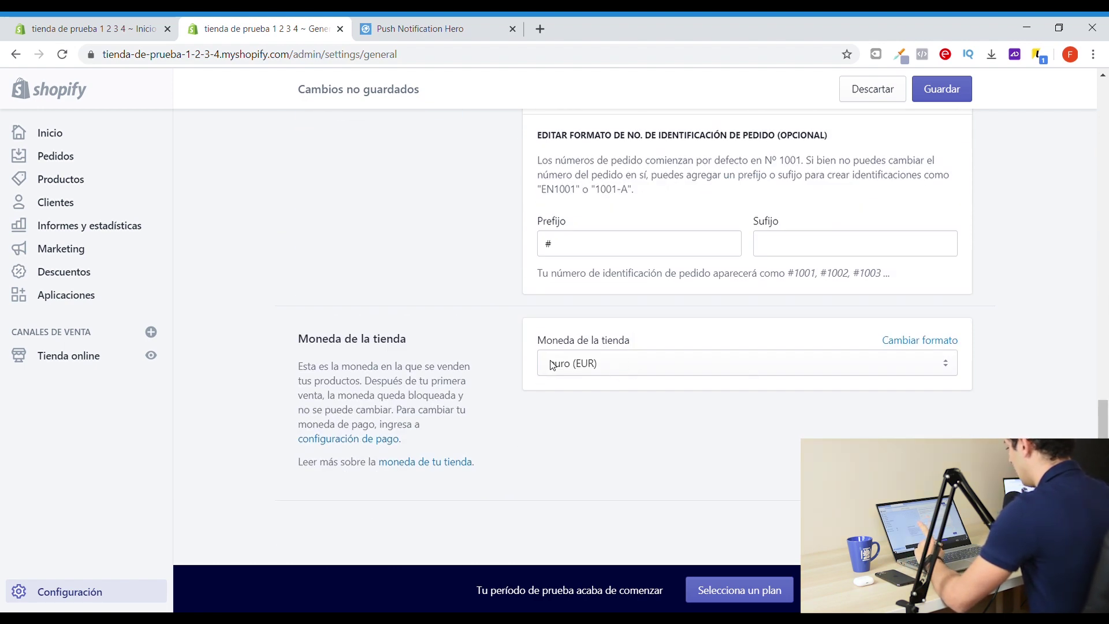
# Check the store currency setting and return to the Configuración overview.
pyautogui.click(611, 372)
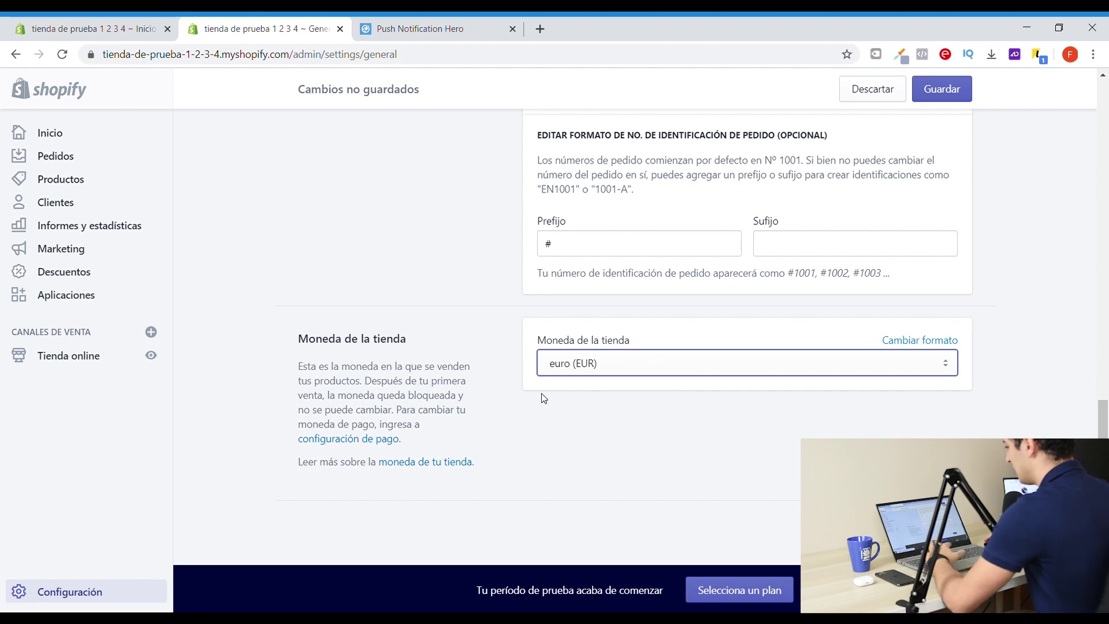
pyautogui.click(441, 23)
pyautogui.click(299, 20)
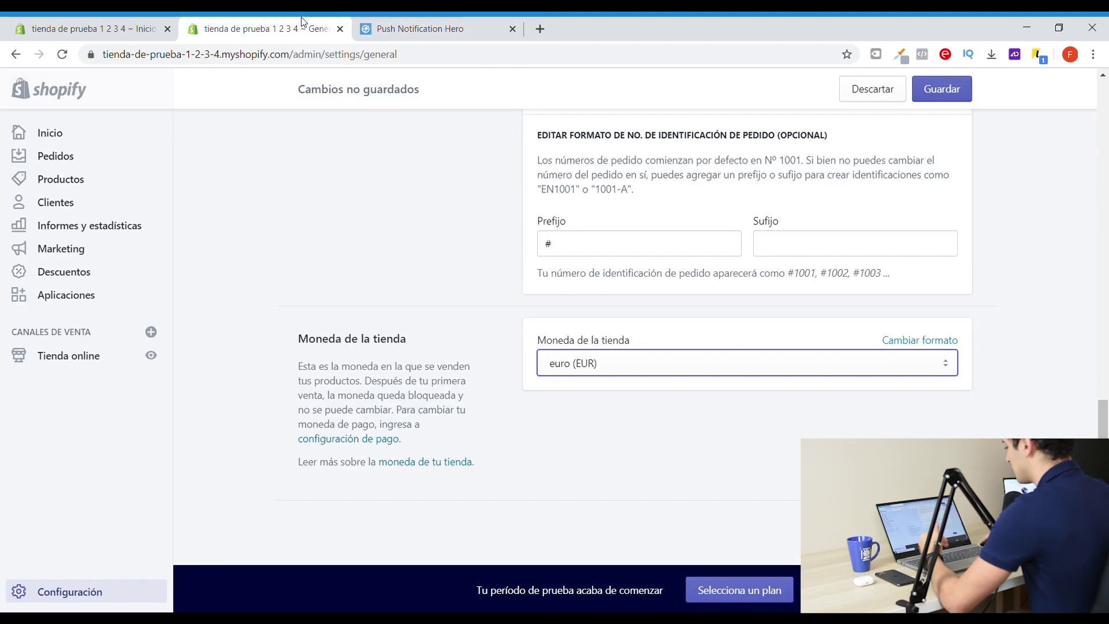
pyautogui.scroll(15, 469, 267)
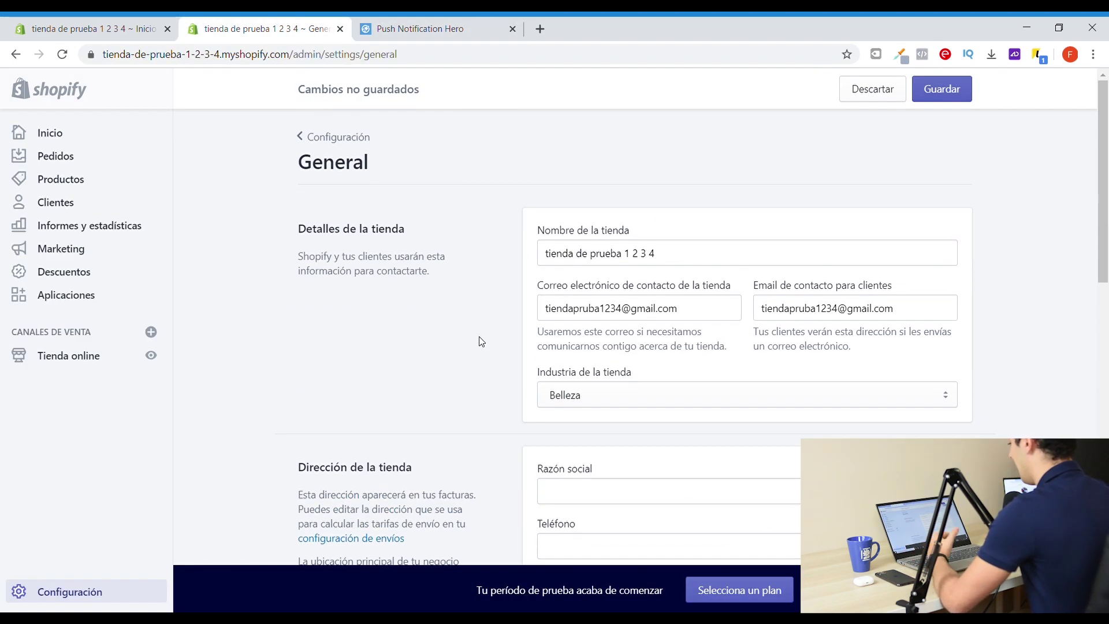
pyautogui.click(325, 137)
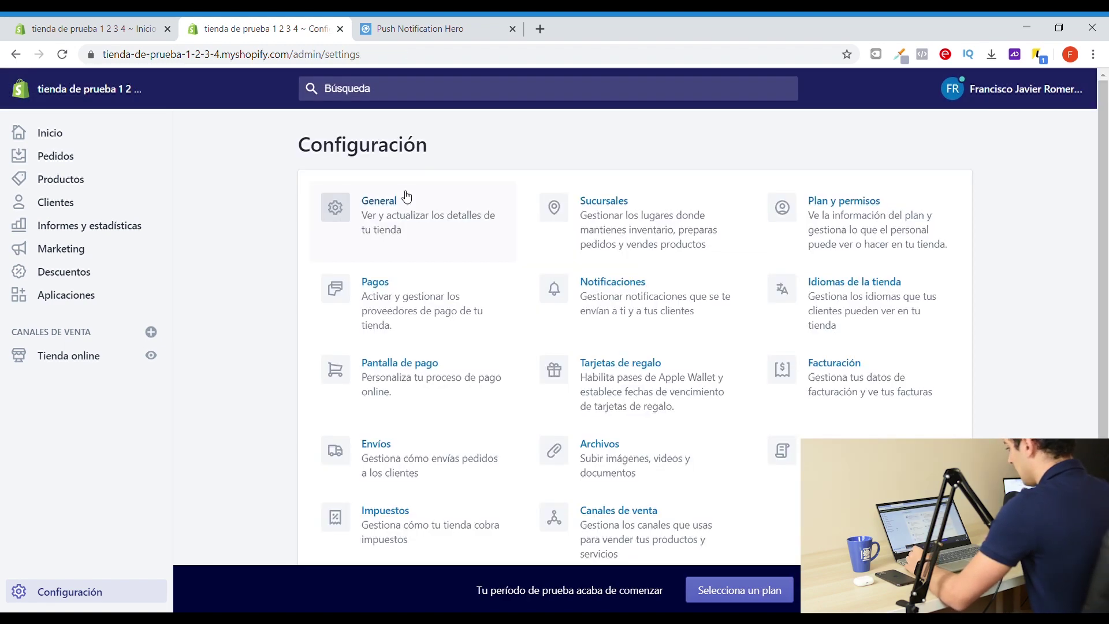
# Open the Pagos settings and review the Shopify Payments, PayPal, Amazon Pay and other payment provider sections.
pyautogui.scroll(-1, 440, 271)
pyautogui.scroll(1, 422, 324)
pyautogui.click(391, 325)
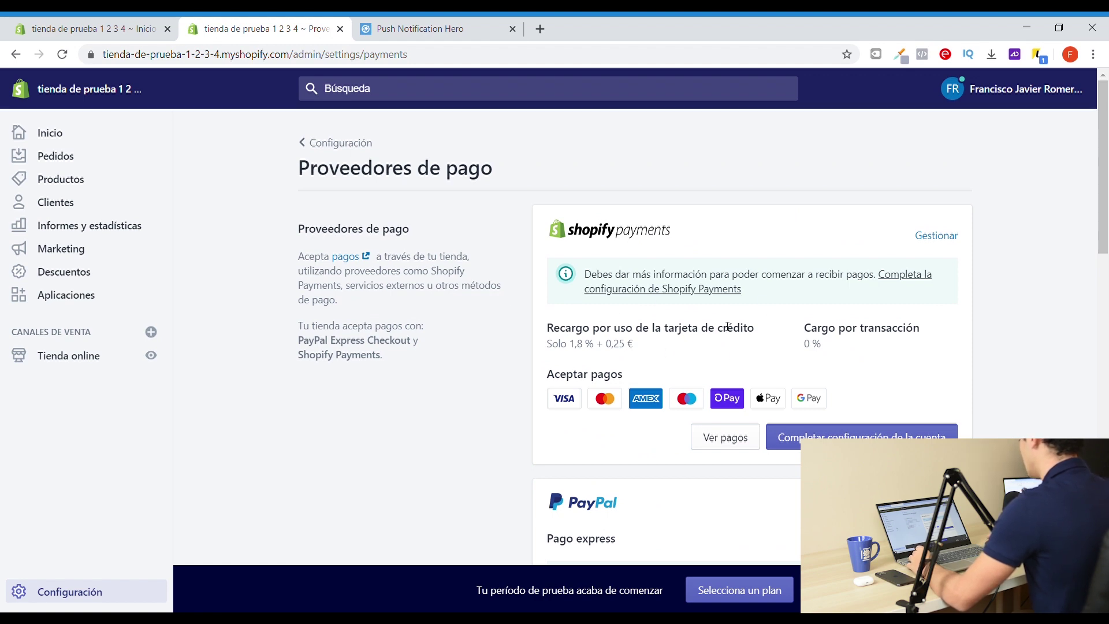
pyautogui.scroll(-6, 829, 380)
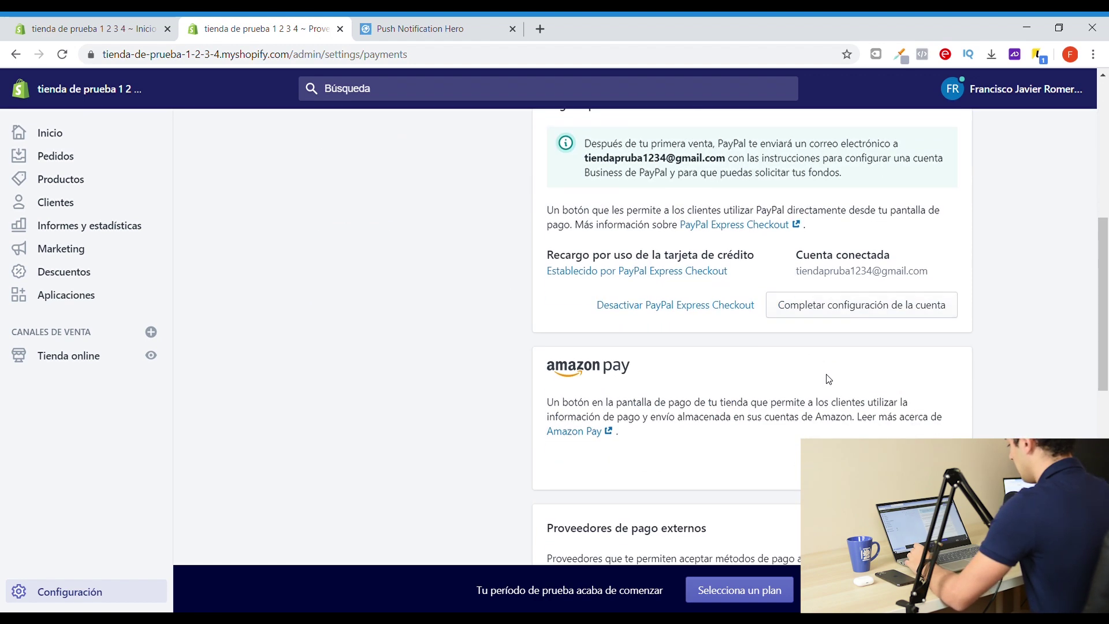
pyautogui.scroll(4, 829, 388)
pyautogui.scroll(4, 717, 310)
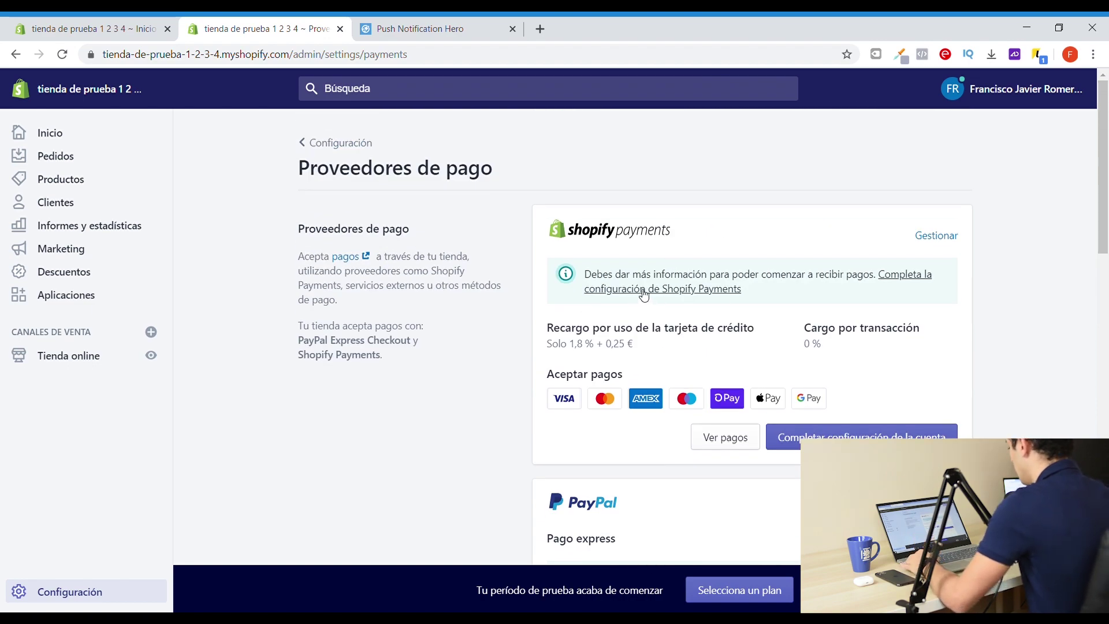
pyautogui.scroll(-10, 641, 306)
pyautogui.scroll(-6, 618, 376)
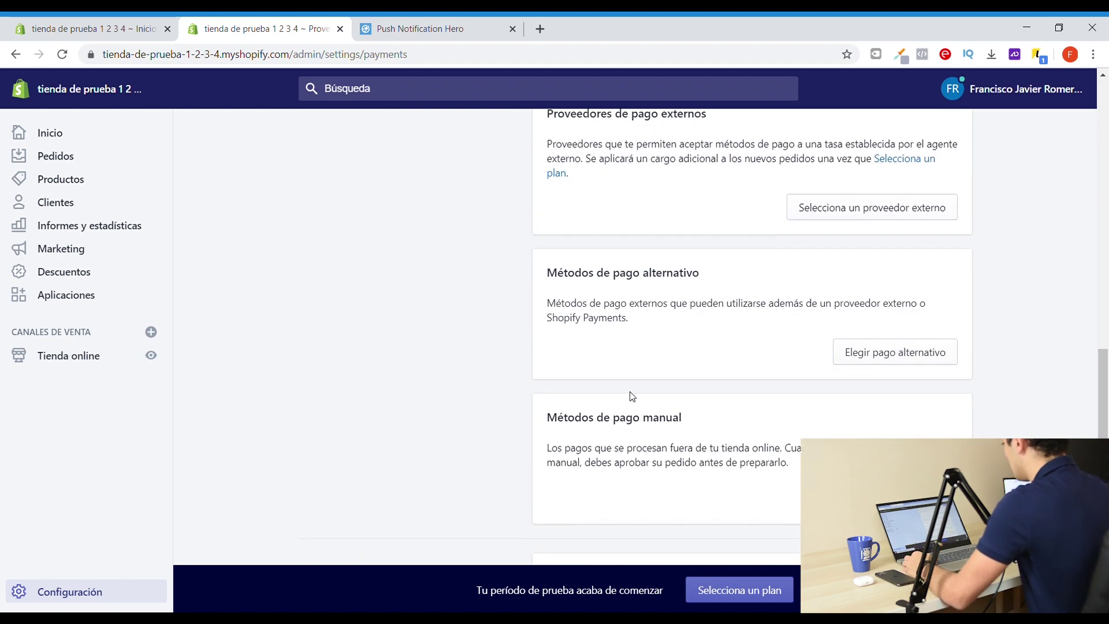
# Open the list of external payment providers, look through it and return to Proveedores de pago.
pyautogui.scroll(4, 618, 376)
pyautogui.click(844, 408)
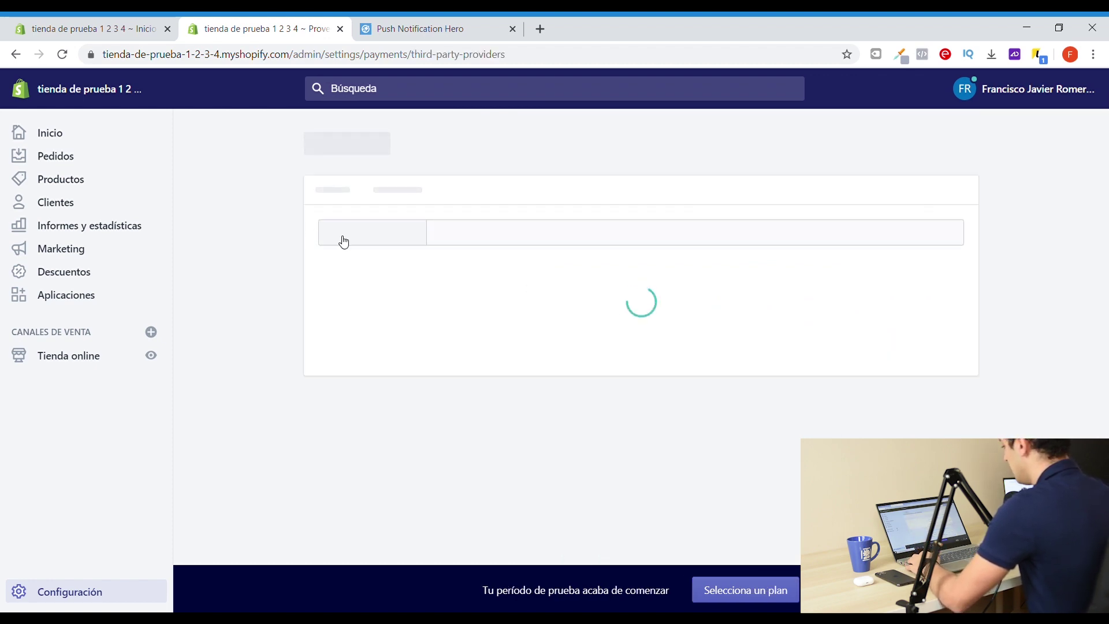
pyautogui.scroll(-7, 544, 317)
pyautogui.scroll(7, 546, 324)
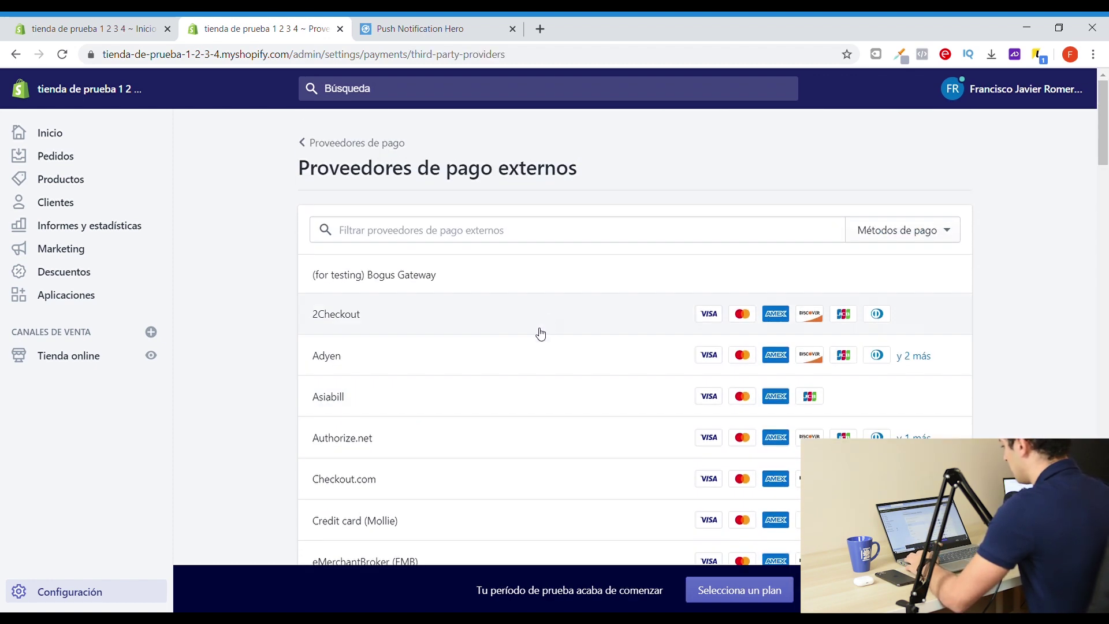
pyautogui.click(395, 144)
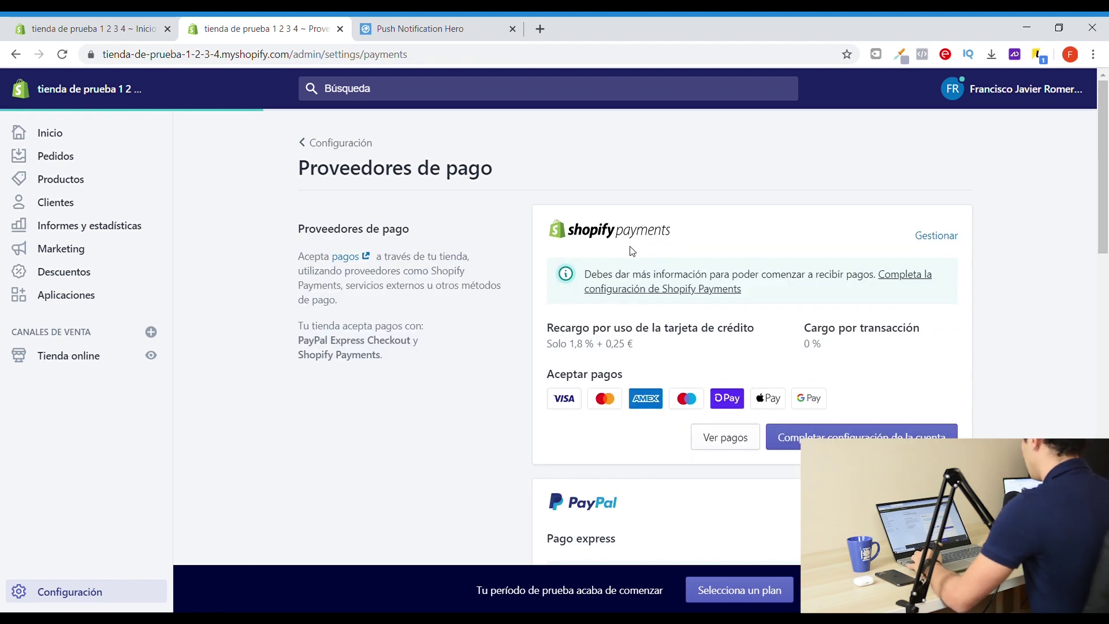
# Review the alternative and manual payment methods and the payment capture options, then return to the Configuración overview.
pyautogui.scroll(-10, 425, 384)
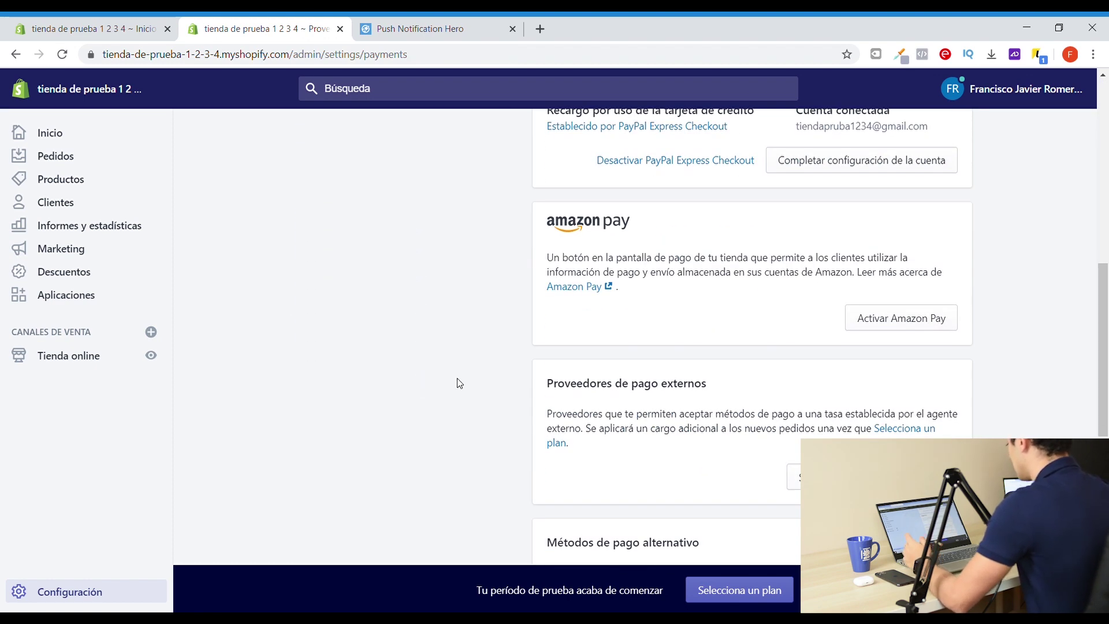
pyautogui.scroll(-9, 459, 384)
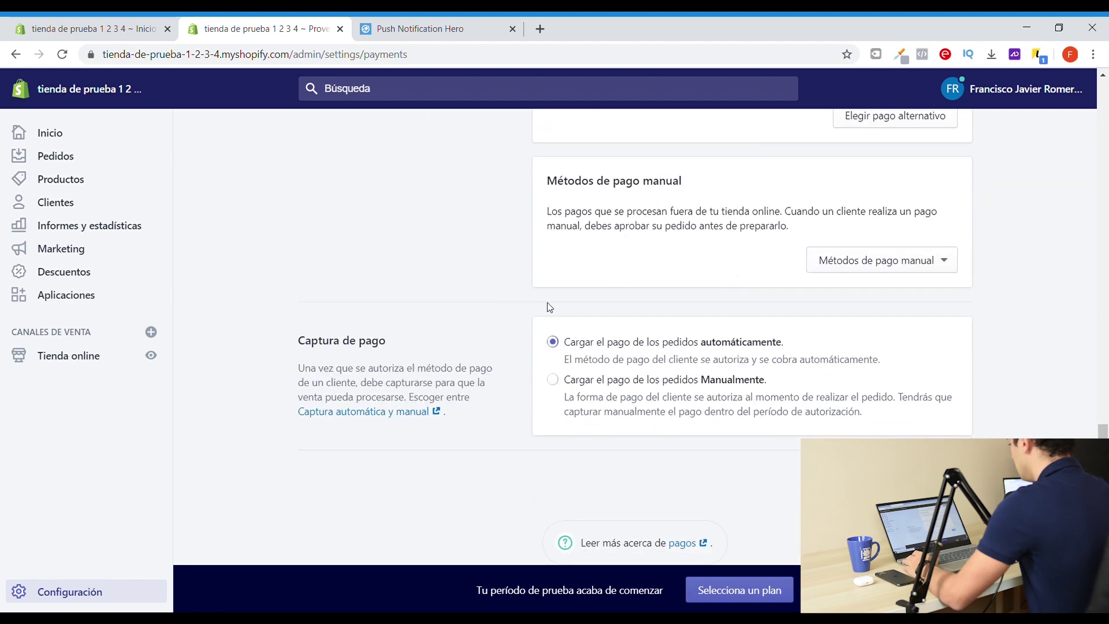
pyautogui.scroll(6, 632, 399)
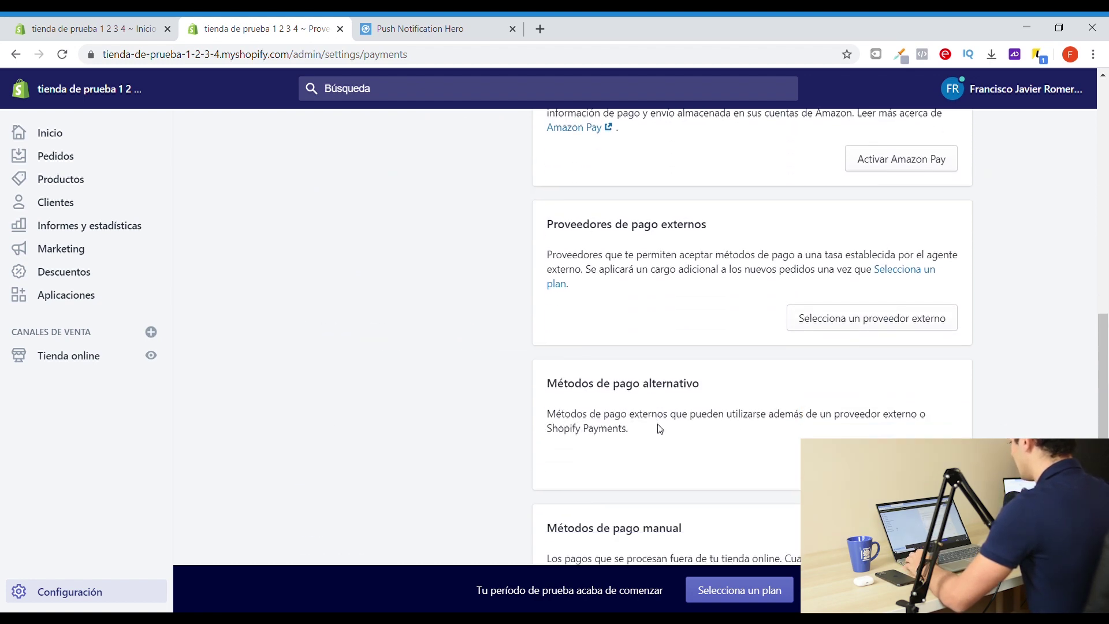
pyautogui.scroll(-6, 661, 434)
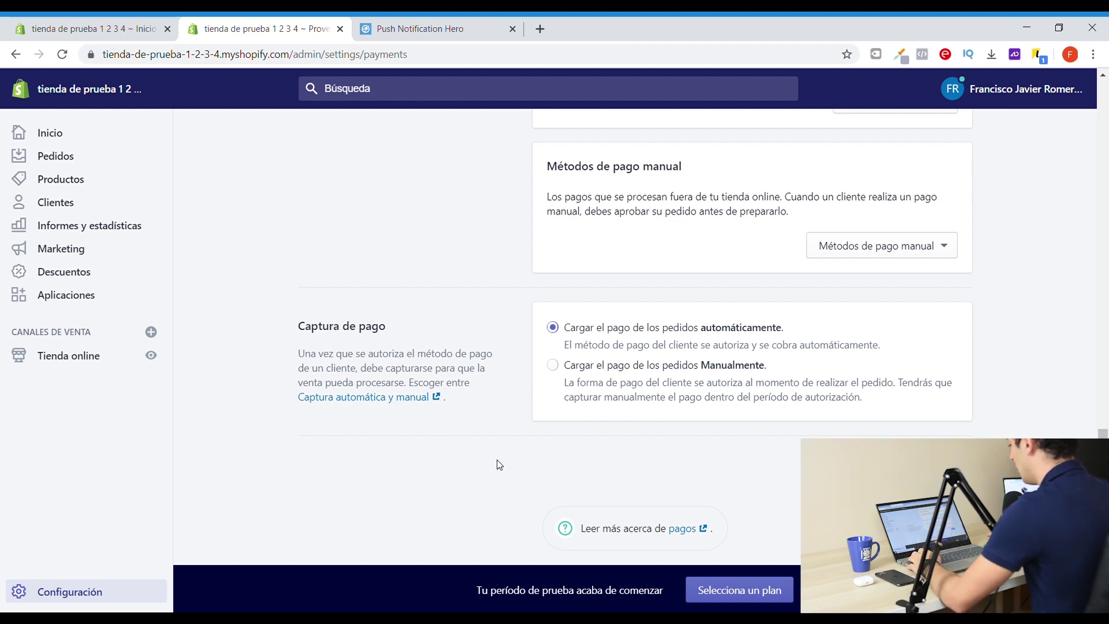
pyautogui.scroll(15, 499, 465)
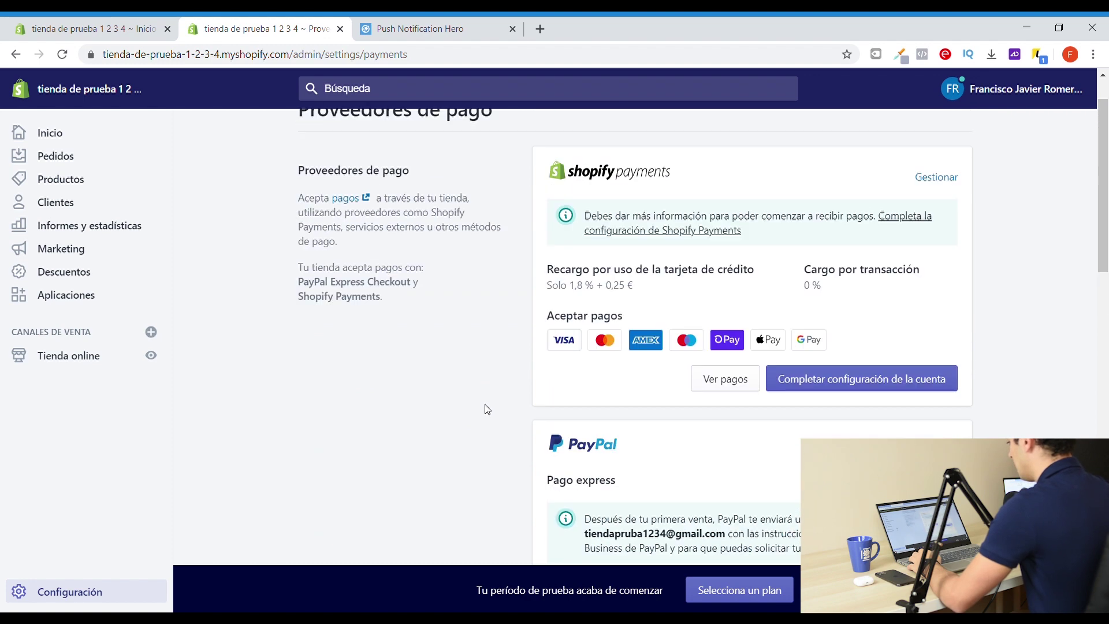
pyautogui.scroll(2, 487, 409)
pyautogui.click(347, 144)
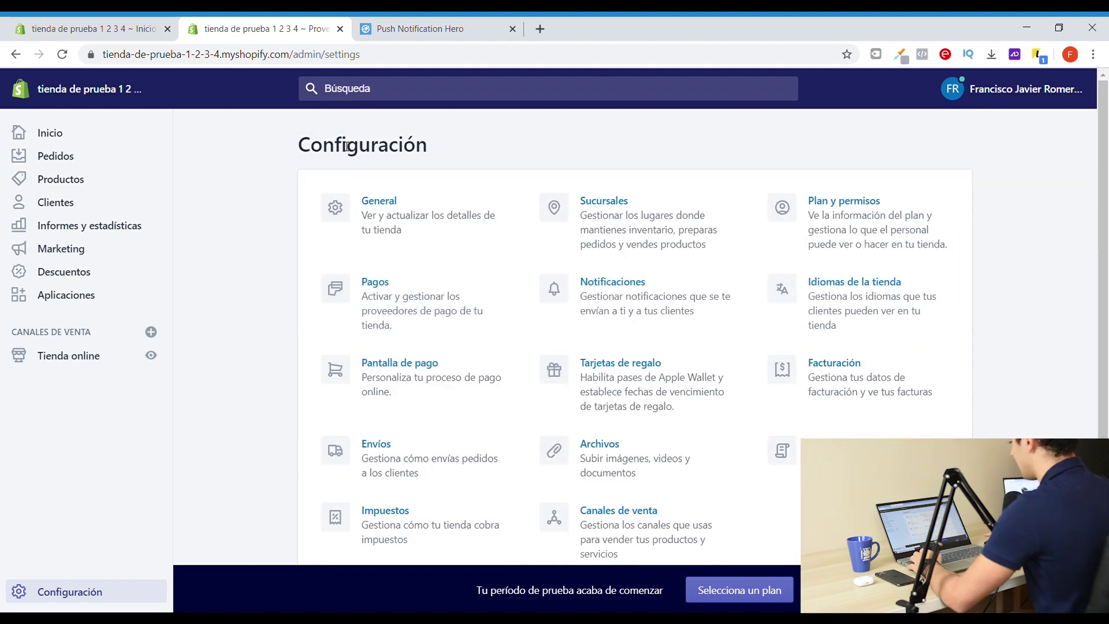
# Open the Pantalla de pago settings, dismiss the Tipping feature banner and make customer account creation optional.
pyautogui.click(399, 362)
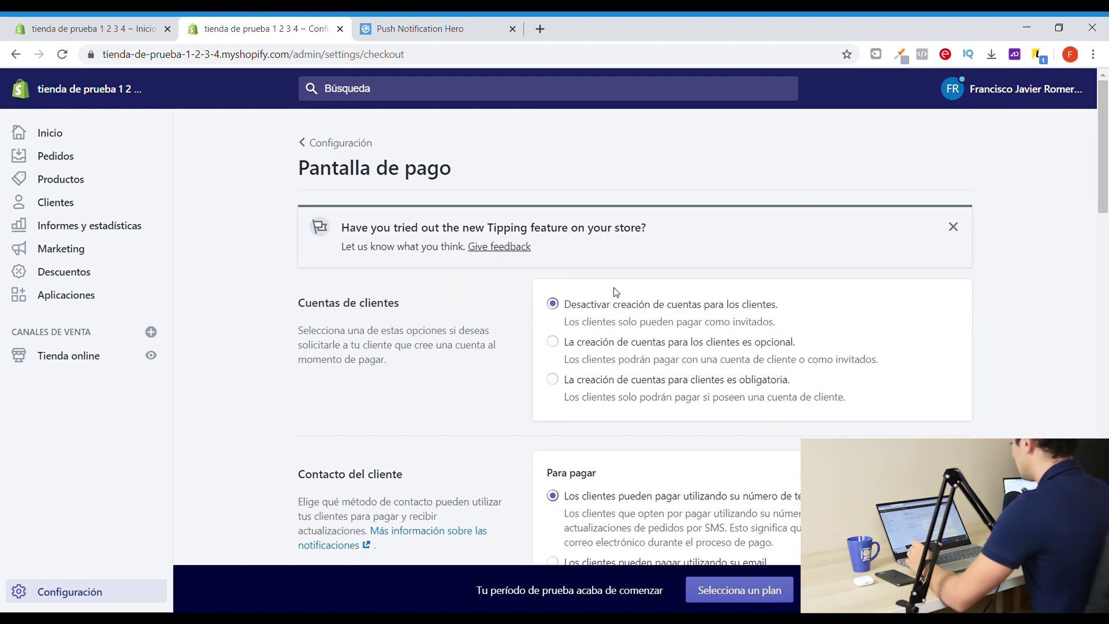
pyautogui.click(953, 228)
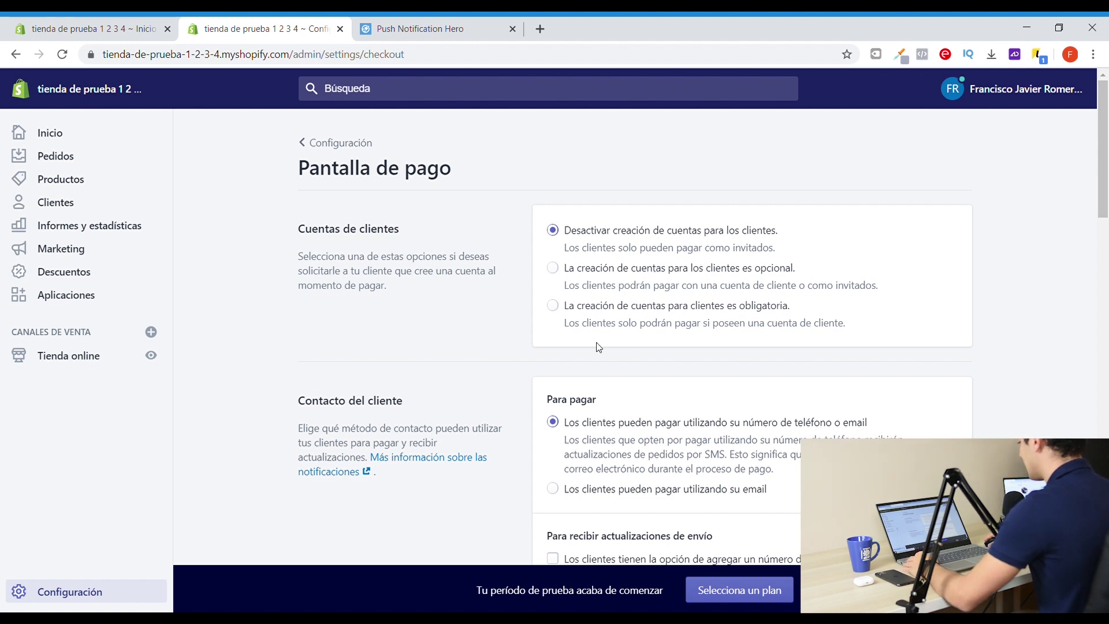
pyautogui.click(558, 268)
# Let customers check out by email only, enable adding a phone number or email for shipping updates, and disable the store app download option.
pyautogui.scroll(-3, 622, 325)
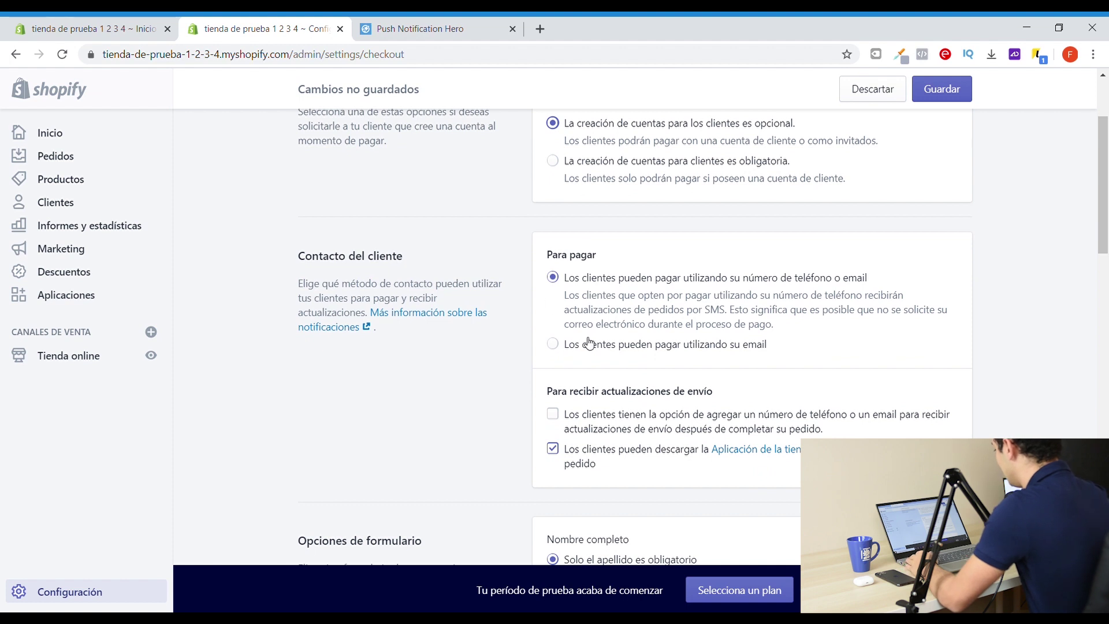
pyautogui.click(555, 345)
pyautogui.scroll(-3, 699, 300)
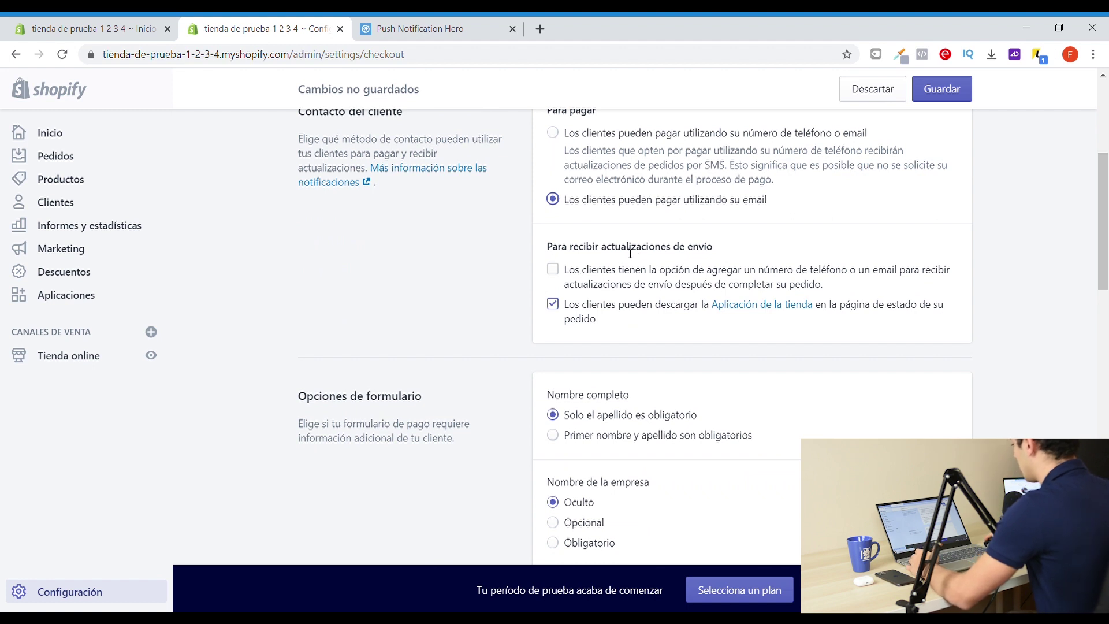
pyautogui.click(553, 269)
pyautogui.click(553, 304)
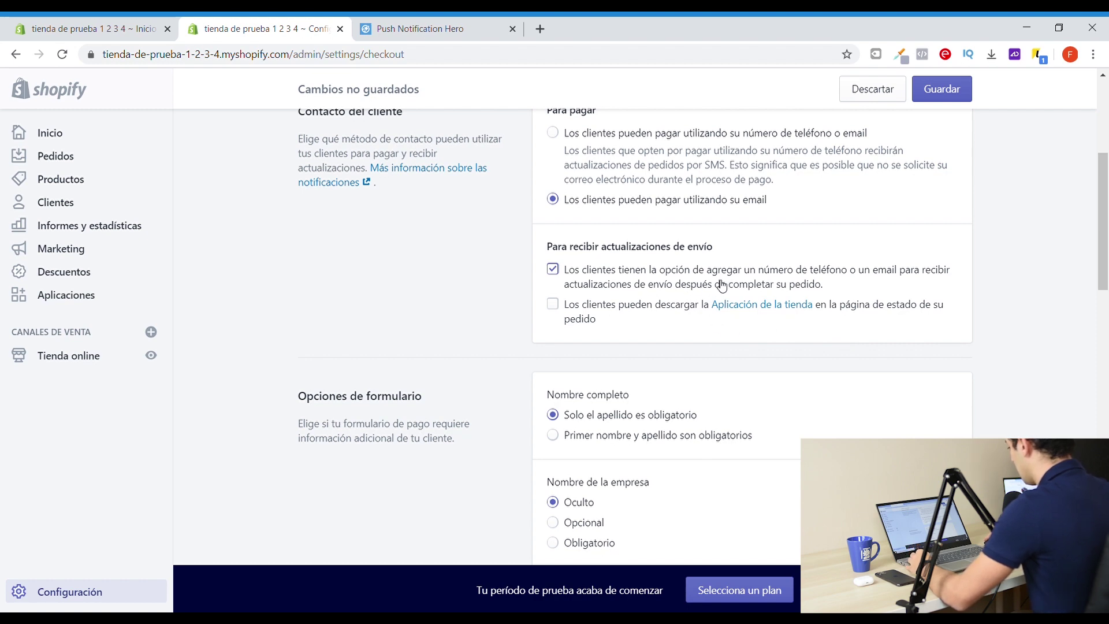
# Make both first name and last name required under Nombre completo in the checkout form options.
pyautogui.scroll(-4, 670, 266)
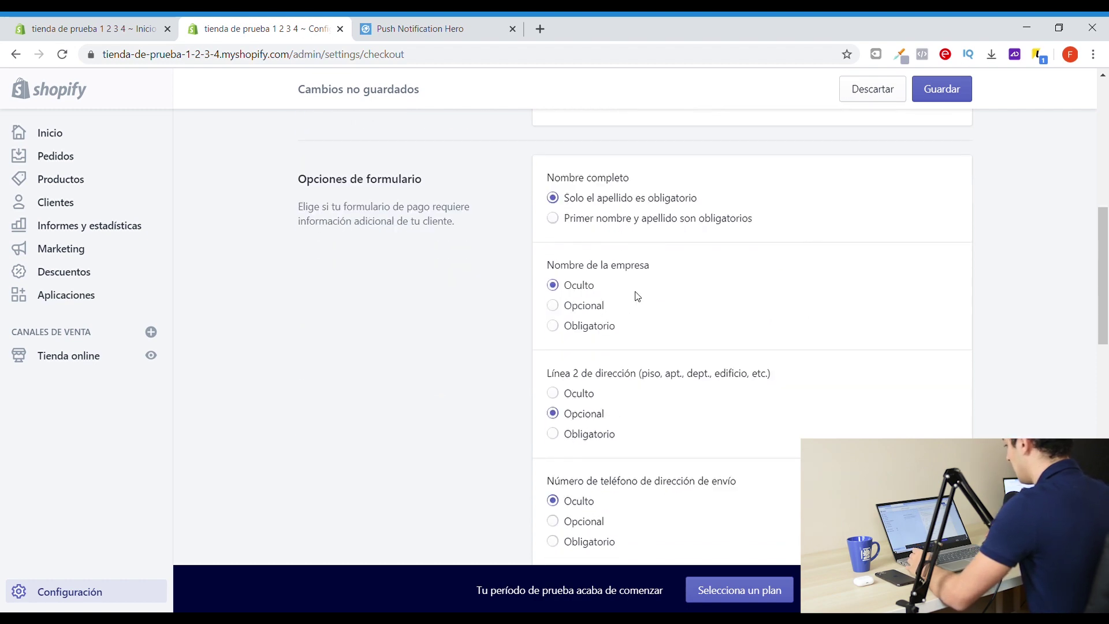
pyautogui.scroll(2, 633, 373)
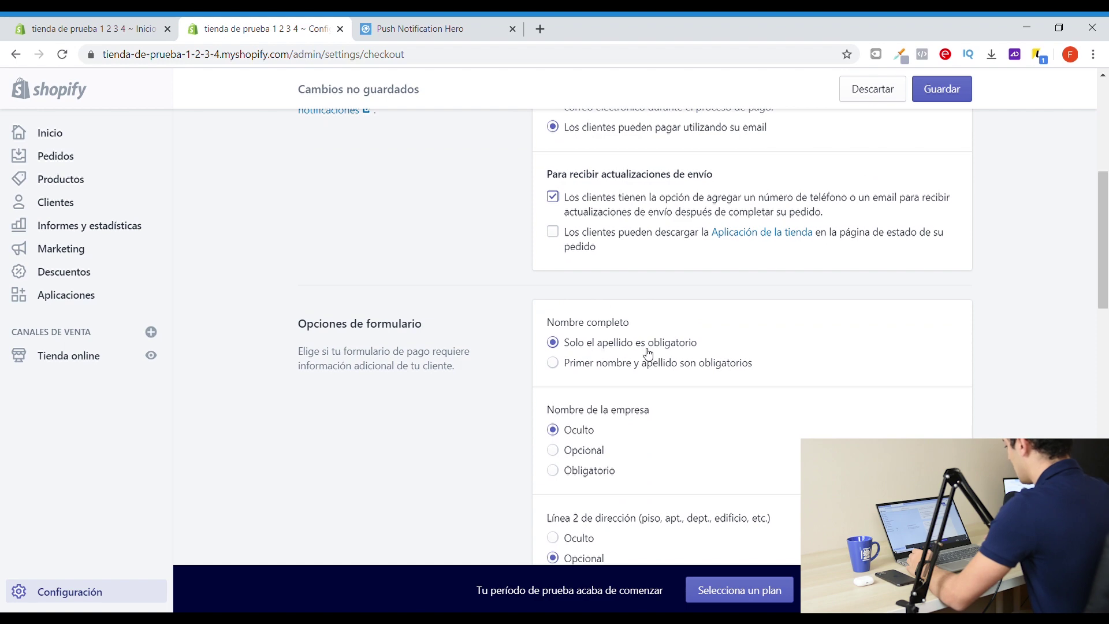
pyautogui.scroll(-5, 649, 361)
pyautogui.scroll(4, 606, 329)
pyautogui.click(552, 291)
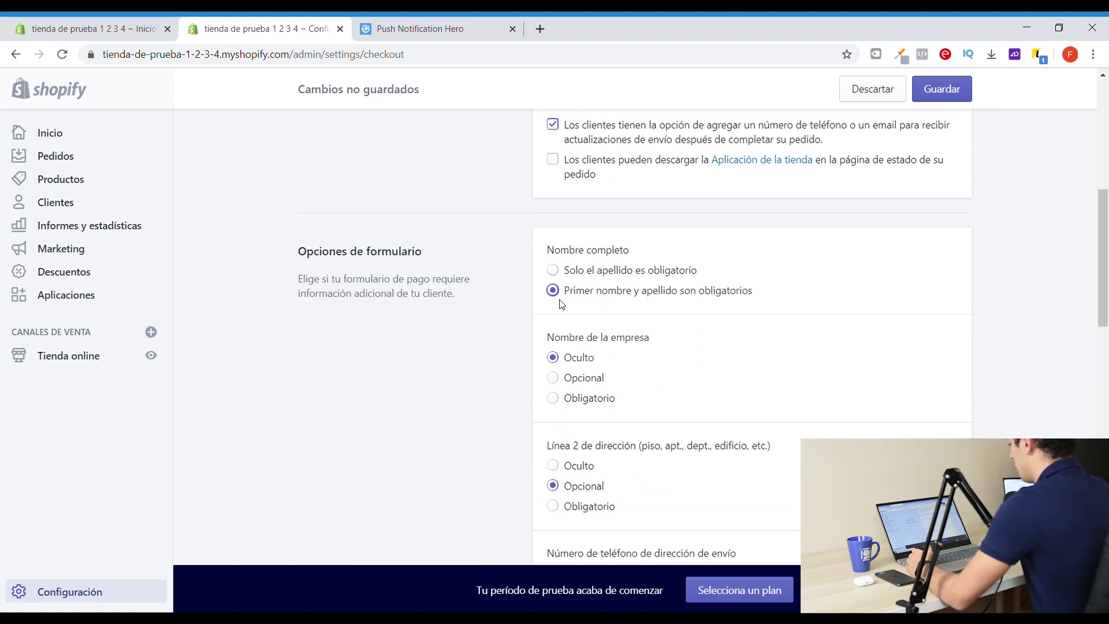
# Set address line 2 to Oculto and the shipping address phone number to Obligatorio in the checkout form options.
pyautogui.scroll(-3, 566, 320)
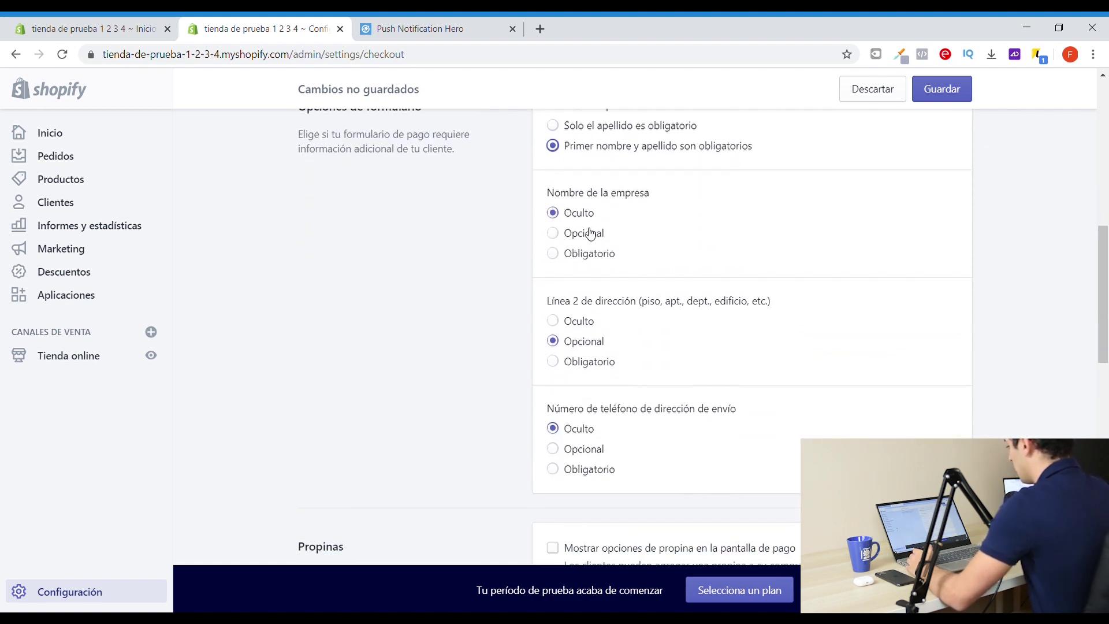
pyautogui.moveTo(547, 304); pyautogui.dragTo(638, 303)
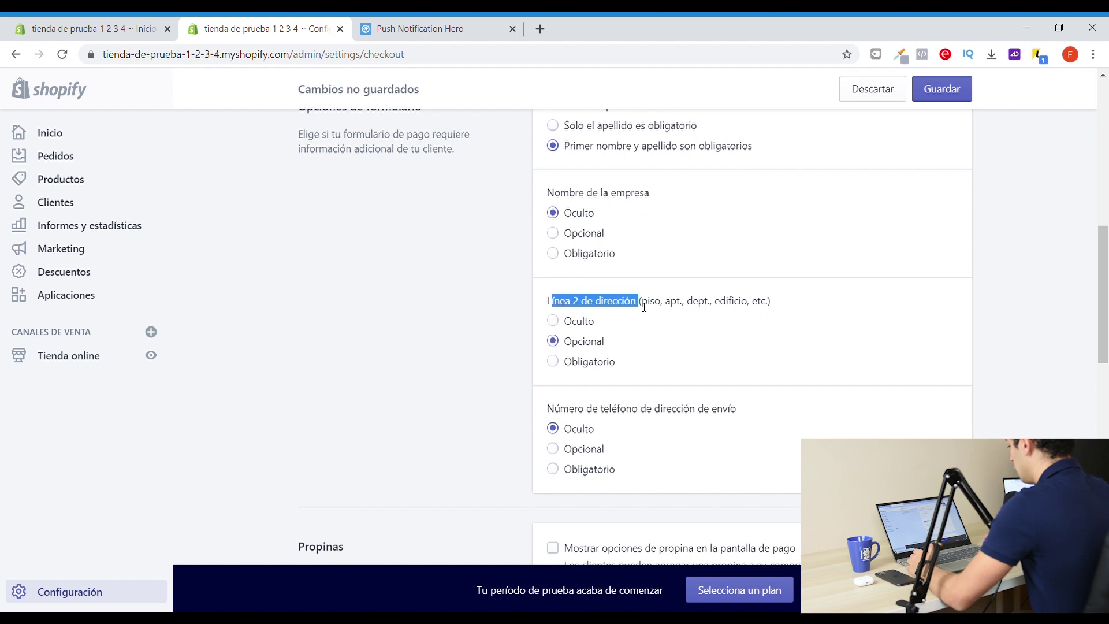
pyautogui.click(557, 321)
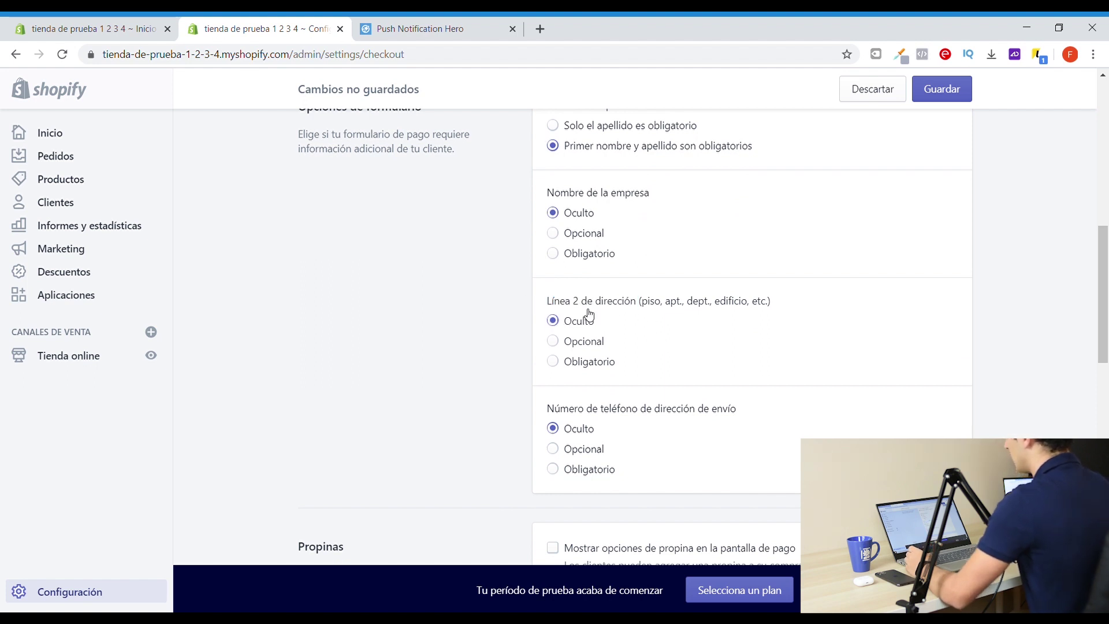
pyautogui.moveTo(581, 306); pyautogui.dragTo(565, 306)
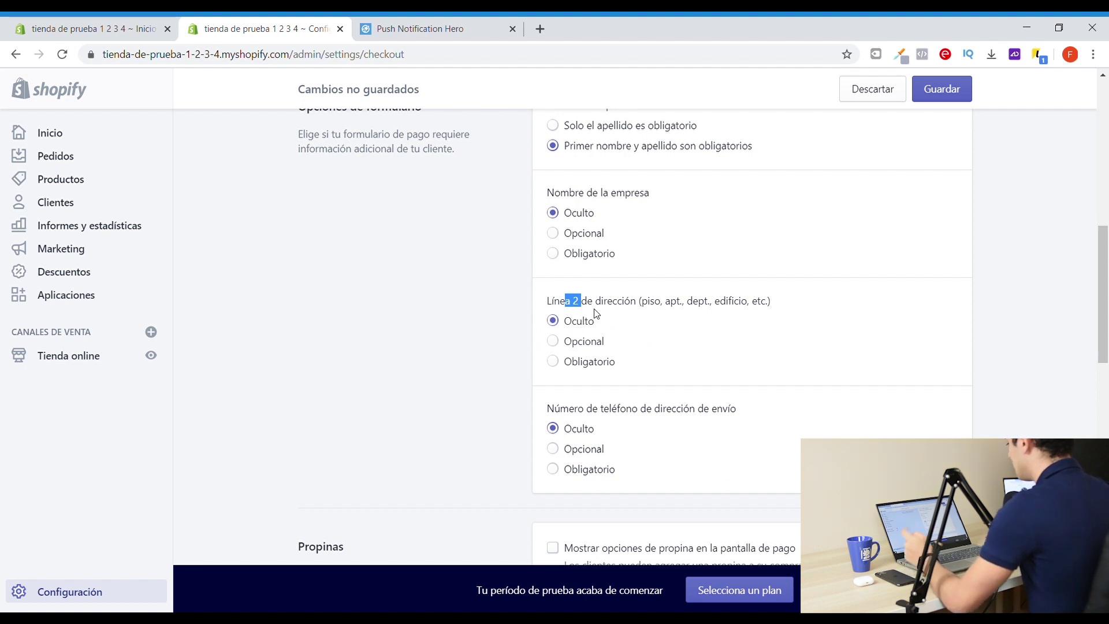
pyautogui.click(611, 323)
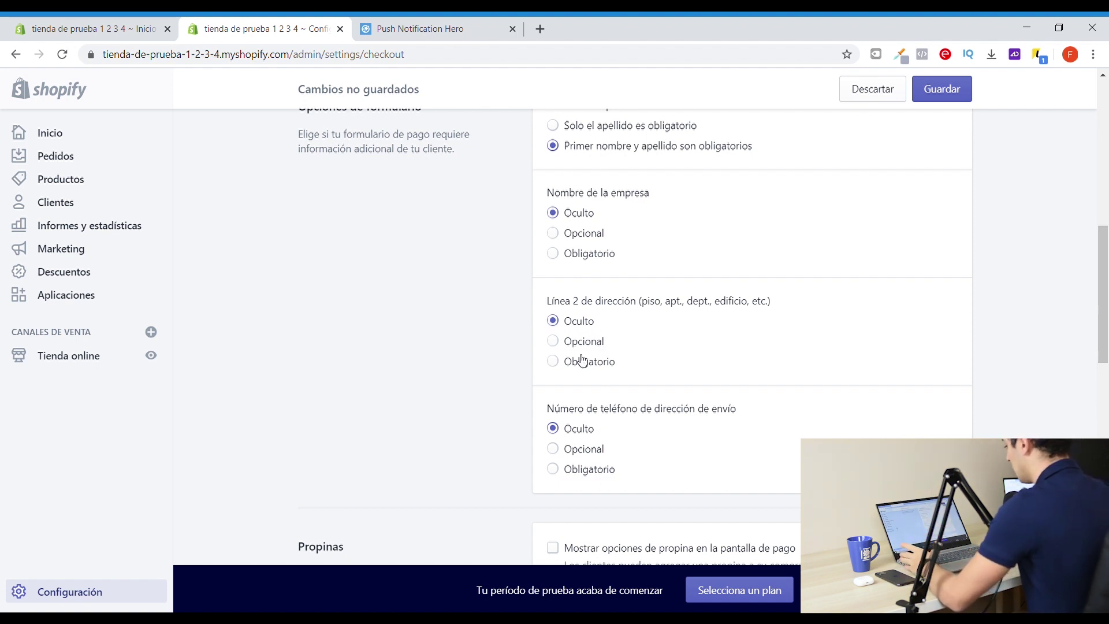
pyautogui.scroll(-2, 612, 324)
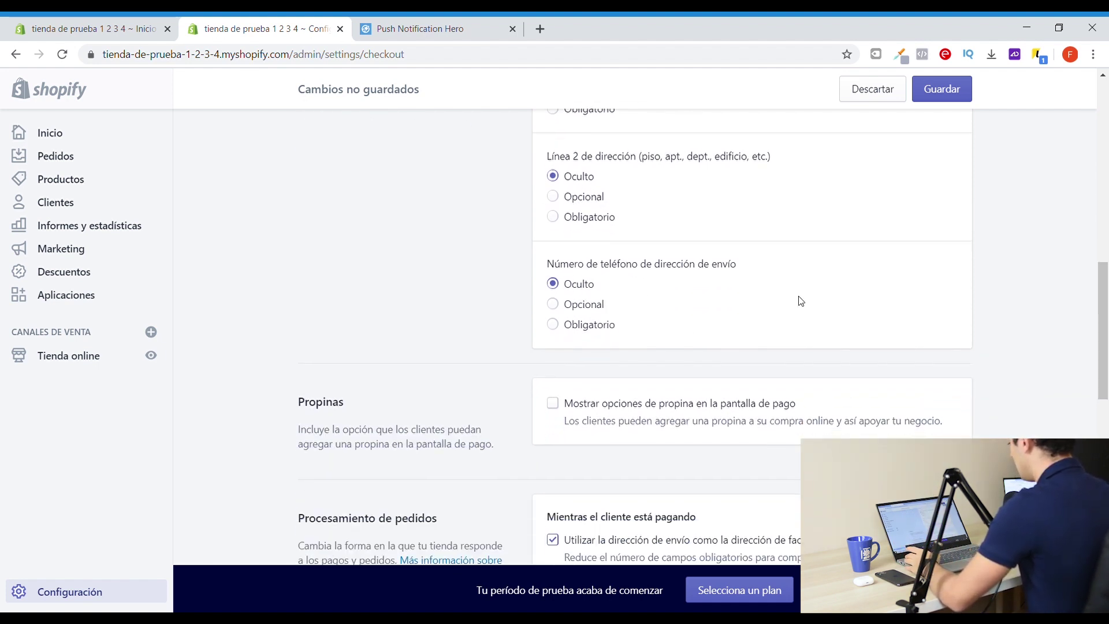
pyautogui.click(554, 325)
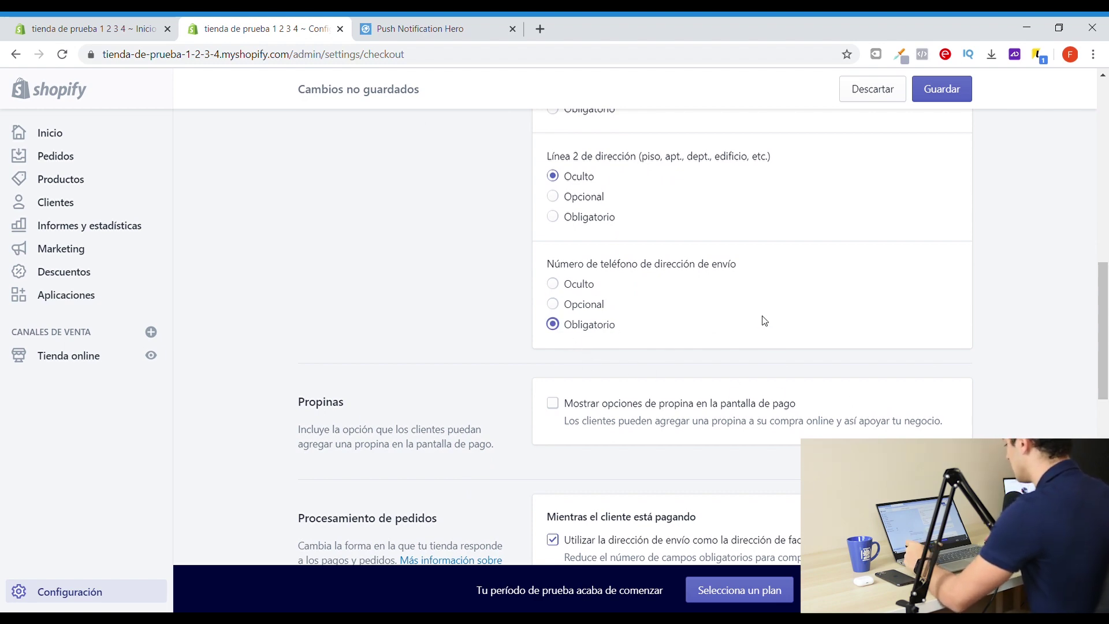
# Try showing the tipping options on the checkout screen, then switch them off again.
pyautogui.scroll(-4, 624, 330)
pyautogui.scroll(1, 617, 344)
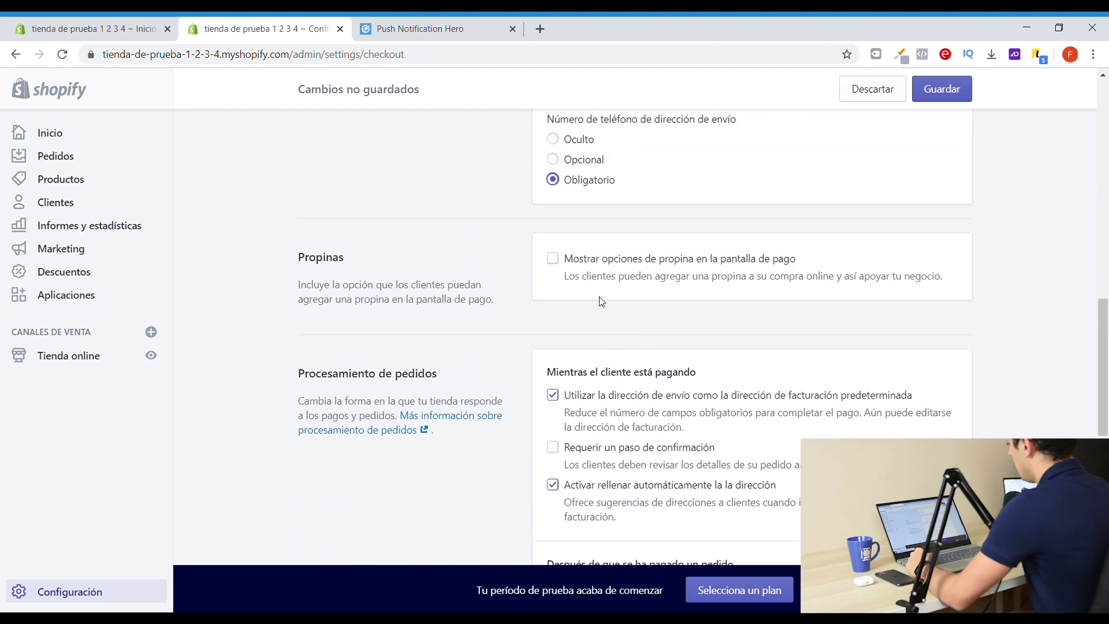
pyautogui.click(552, 258)
pyautogui.click(552, 258)
# Review the order processing options and choose to fulfil the order's line items automatically after an order is paid.
pyautogui.scroll(-5, 550, 260)
pyautogui.scroll(2, 548, 314)
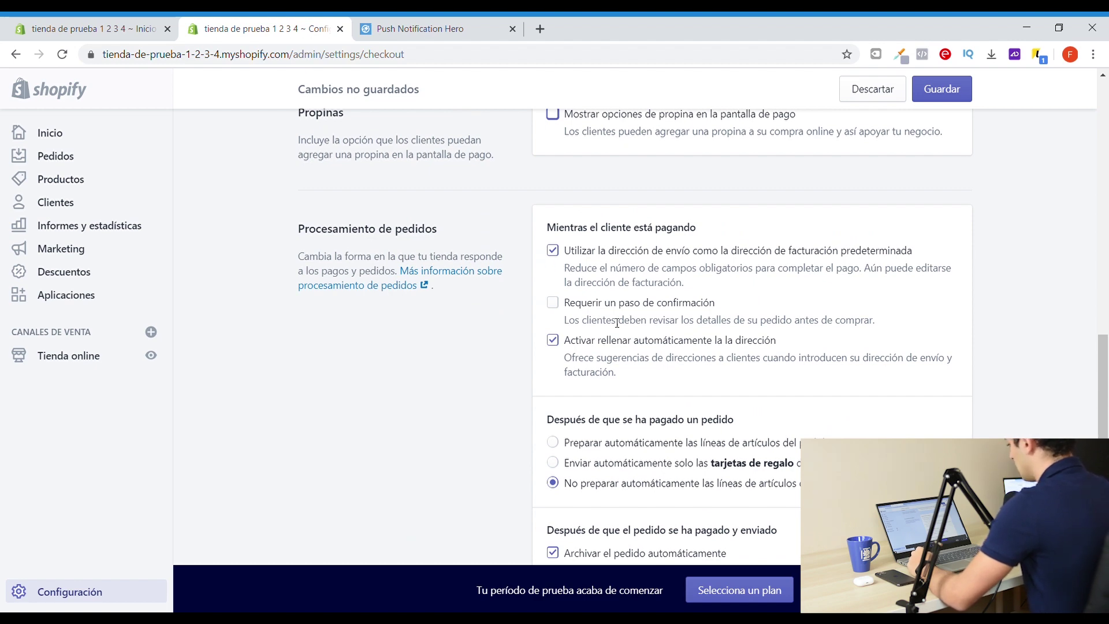
pyautogui.scroll(7, 538, 255)
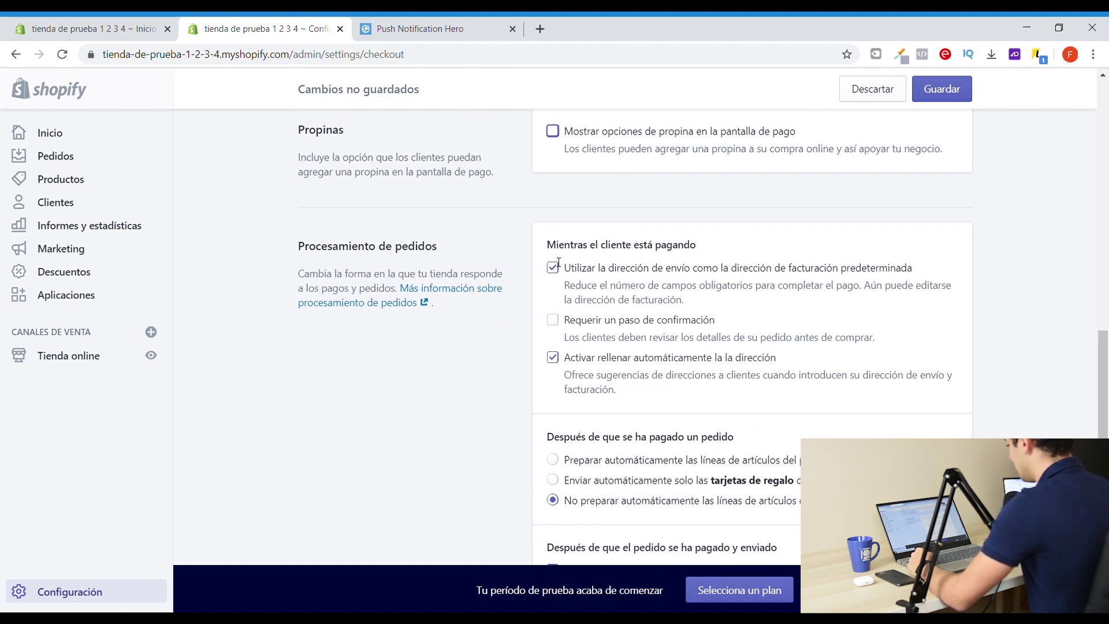
pyautogui.scroll(-6, 527, 312)
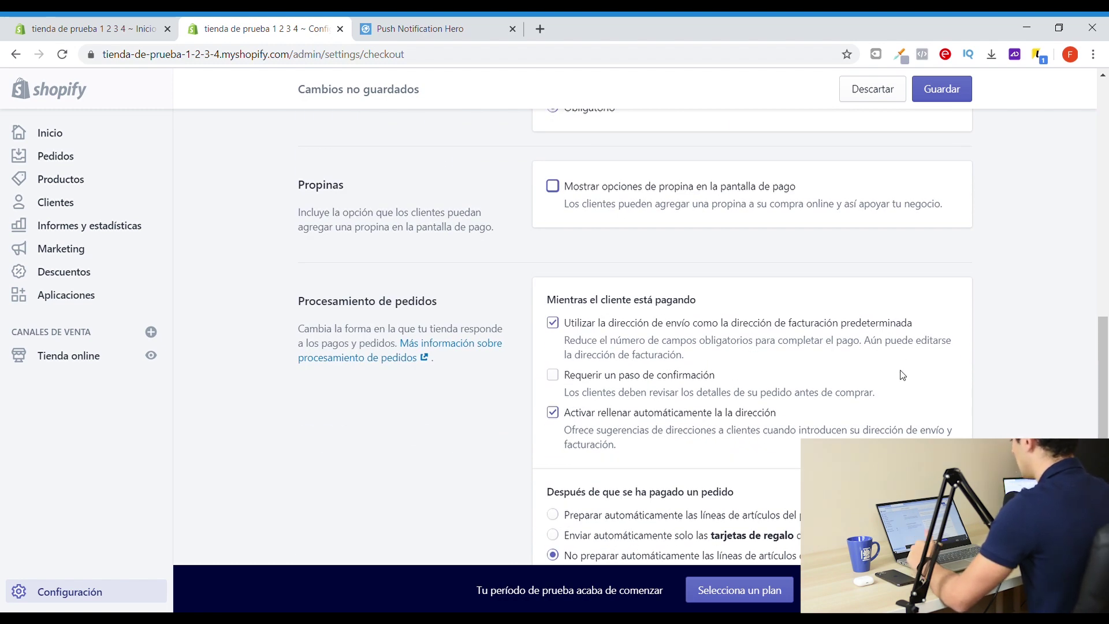
pyautogui.scroll(-1, 698, 314)
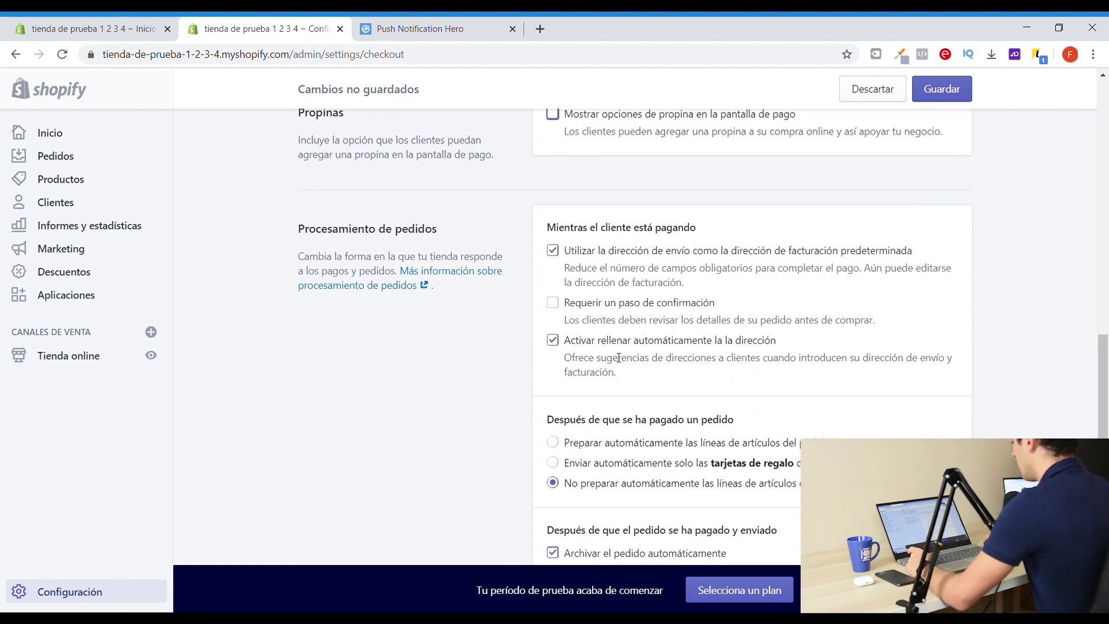
pyautogui.scroll(-4, 565, 351)
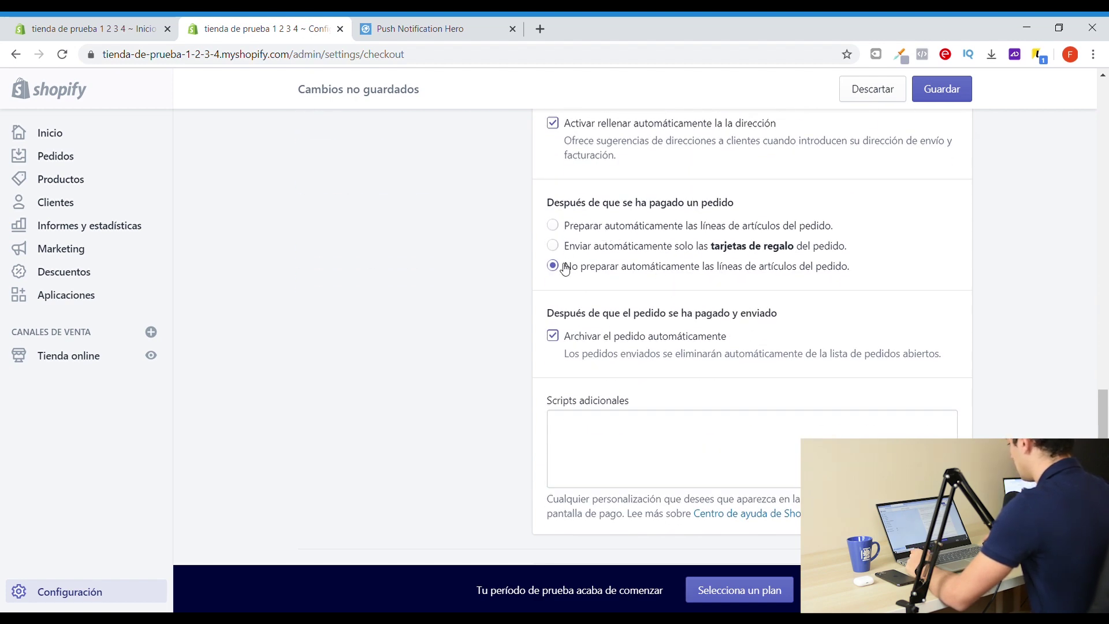
pyautogui.click(563, 224)
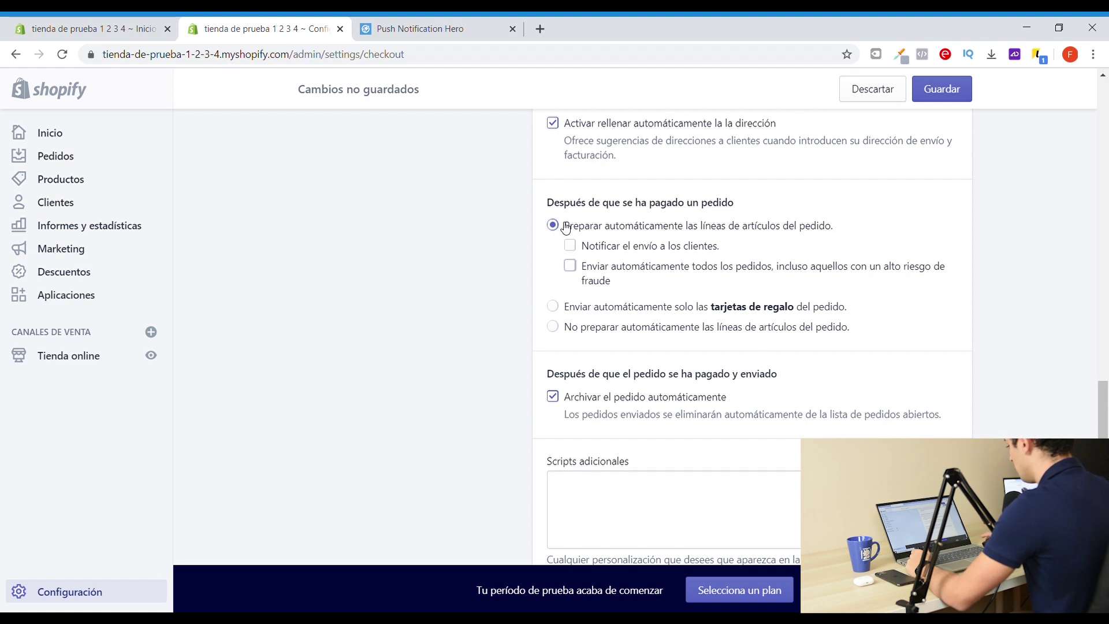
# Set the post-payment order processing option to not prepare the order's line items automatically.
pyautogui.click(554, 327)
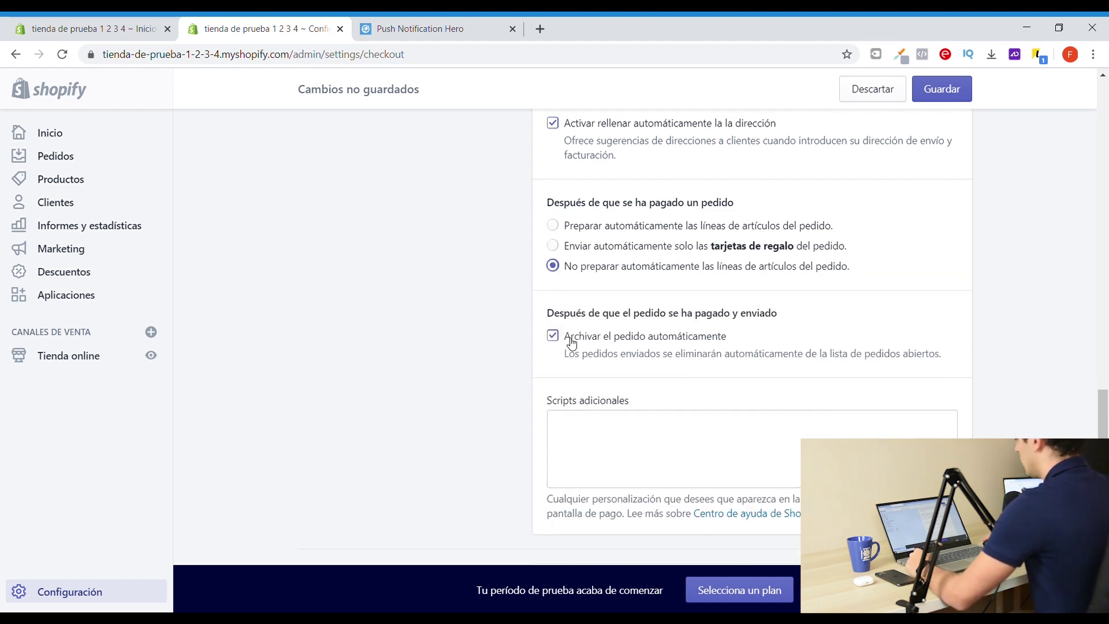
pyautogui.scroll(-3, 622, 327)
pyautogui.scroll(2, 693, 300)
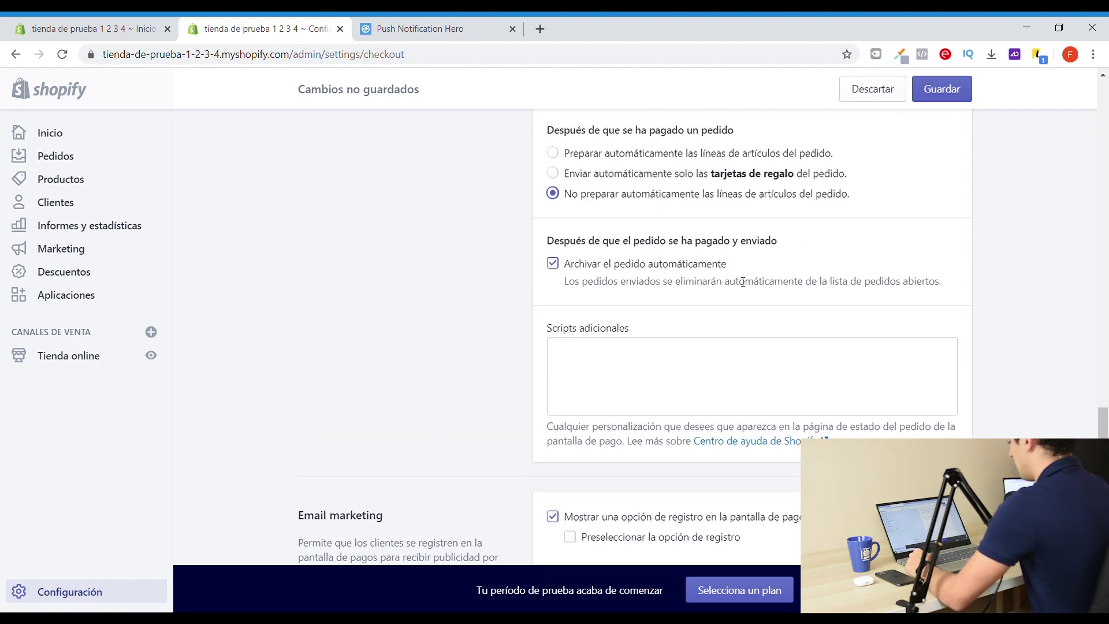
pyautogui.scroll(-4, 780, 352)
pyautogui.click(645, 145)
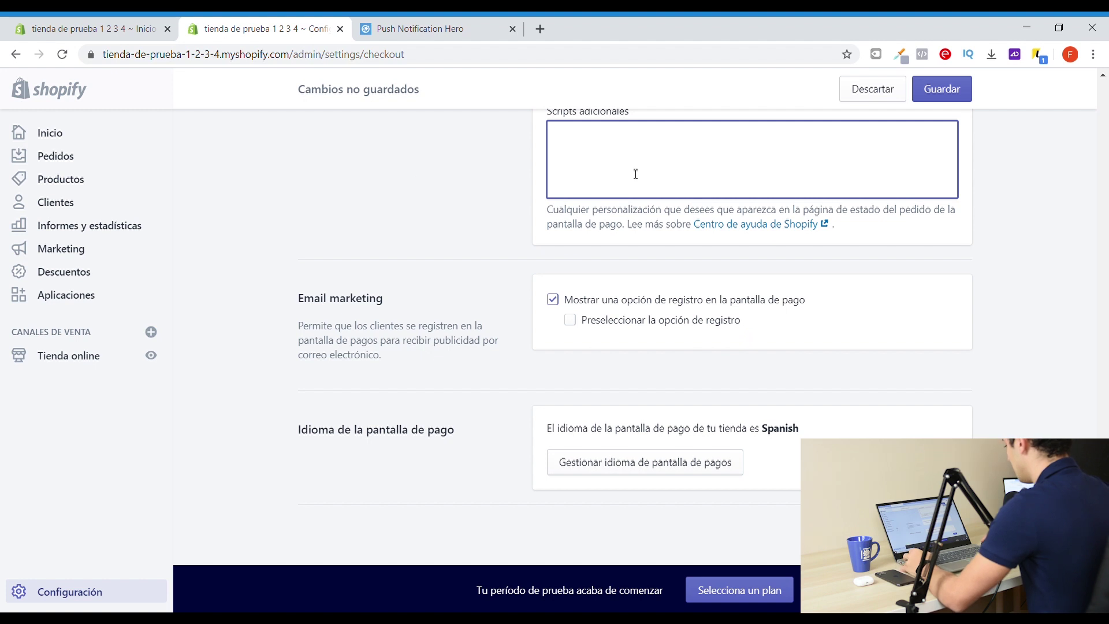
# Preselect the email marketing sign-up option on the checkout screen and save the checkout settings.
pyautogui.click(543, 296)
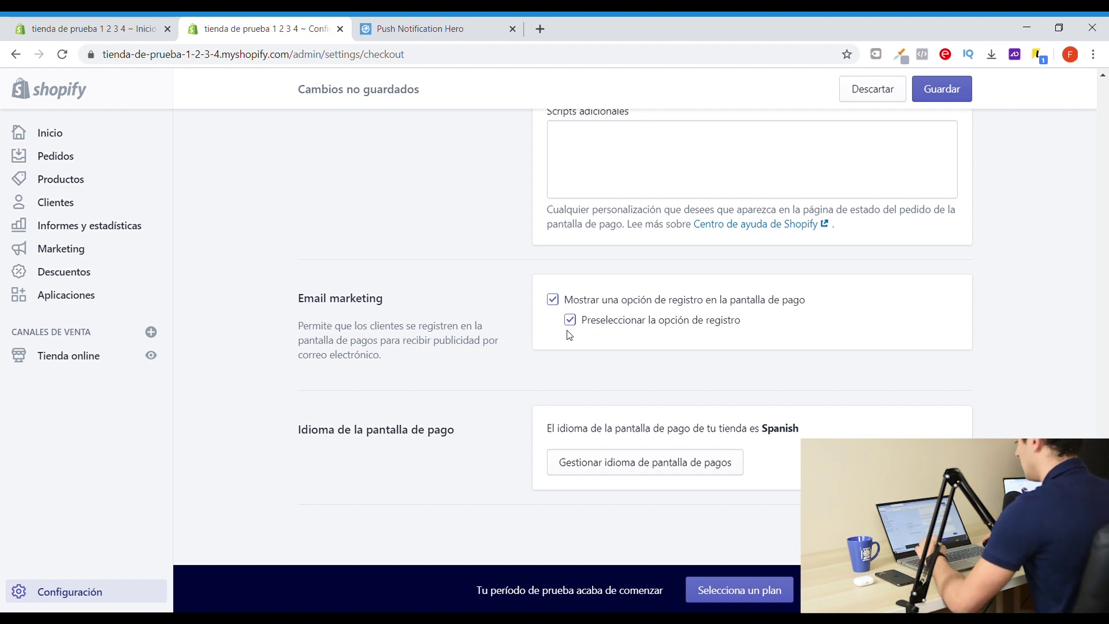
pyautogui.moveTo(570, 302); pyautogui.dragTo(809, 312)
pyautogui.click(805, 325)
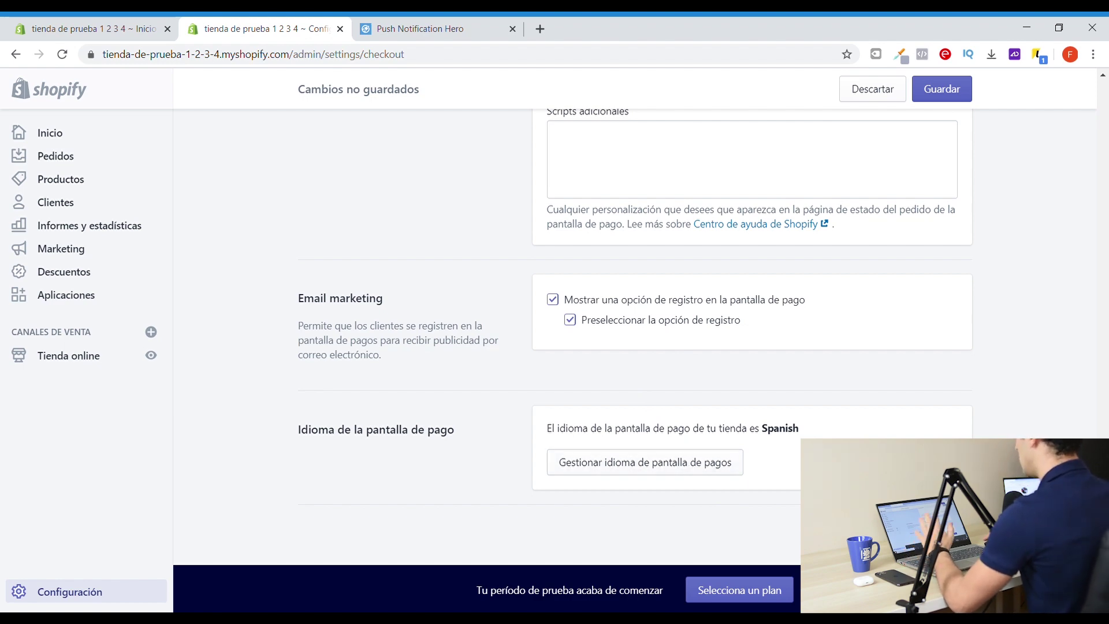
pyautogui.click(941, 88)
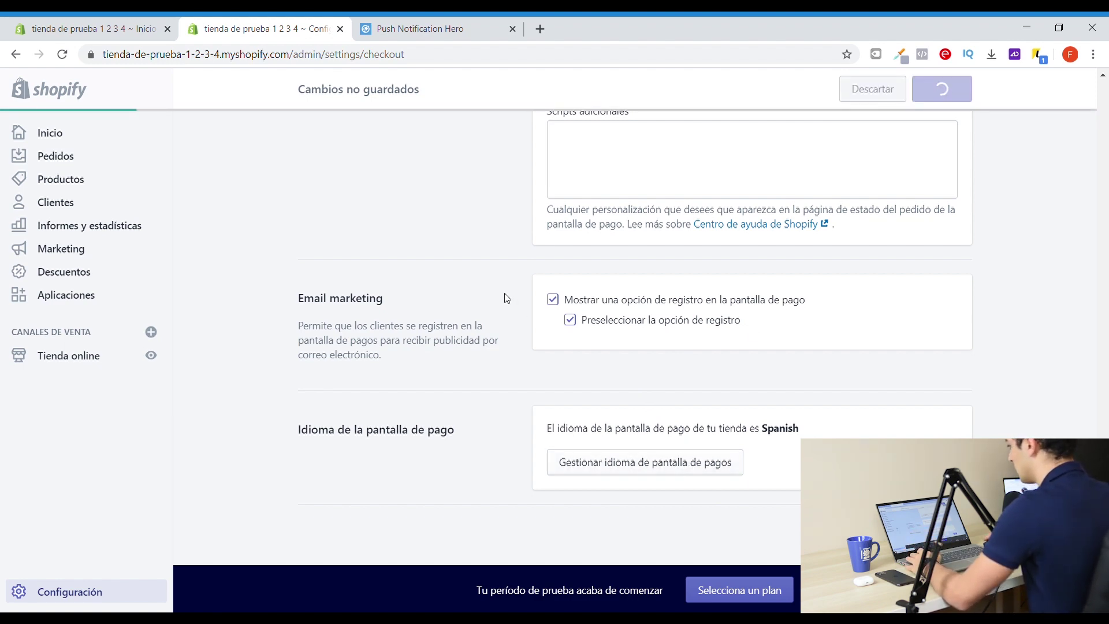
# Go to the Envíos settings and open the general shipping profile for managing its rates.
pyautogui.click(331, 143)
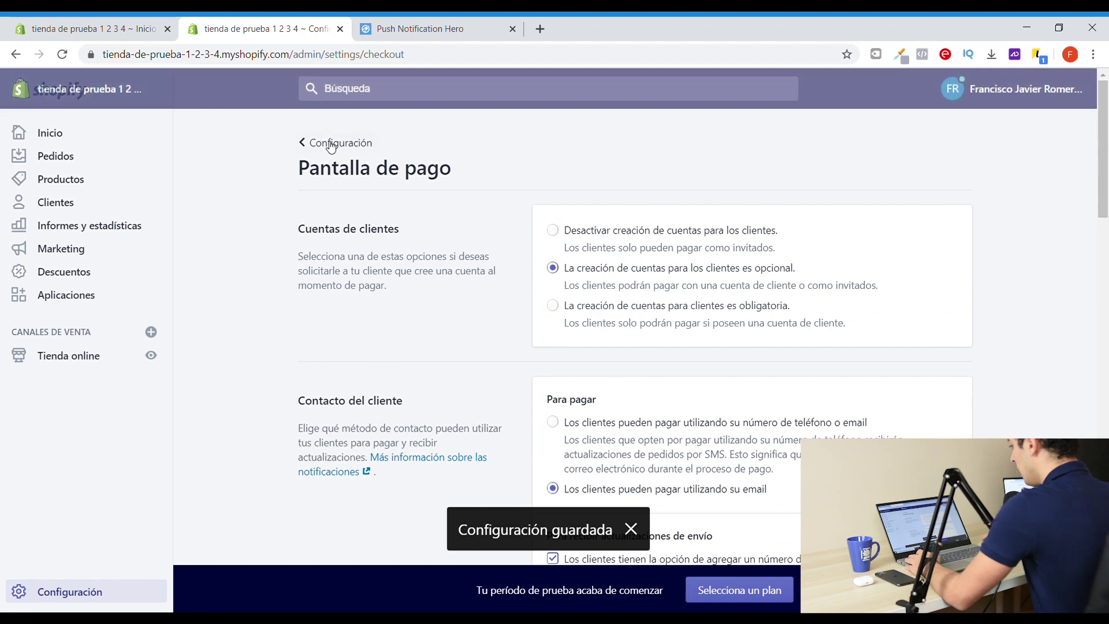
pyautogui.scroll(-1, 372, 297)
pyautogui.click(440, 402)
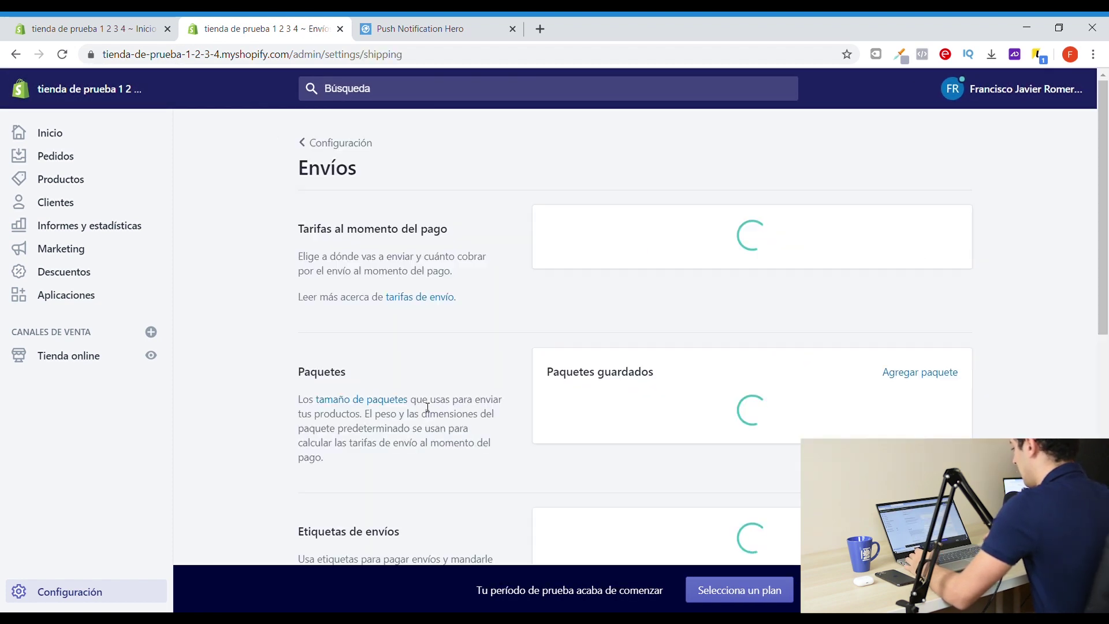
pyautogui.scroll(-5, 484, 367)
pyautogui.scroll(6, 484, 366)
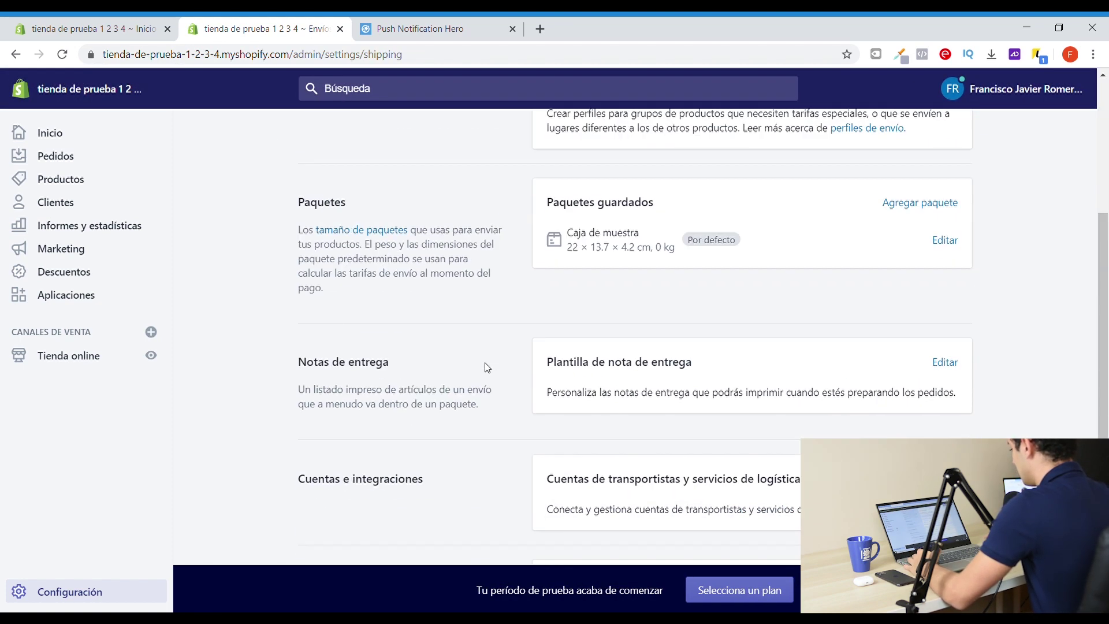
pyautogui.click(948, 229)
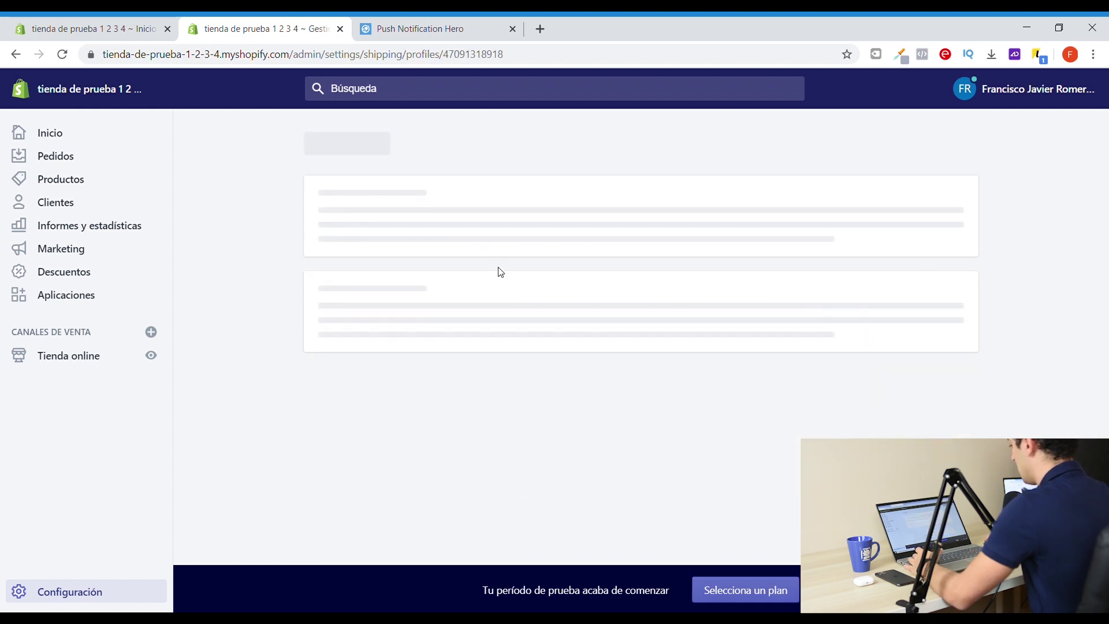
pyautogui.scroll(-5, 510, 283)
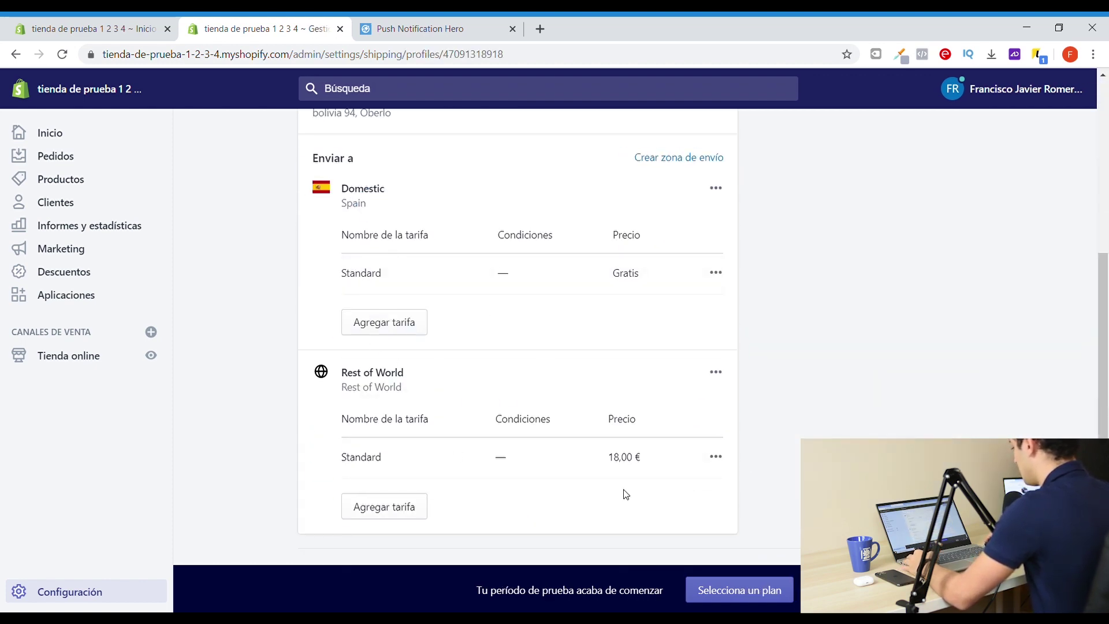
pyautogui.click(716, 459)
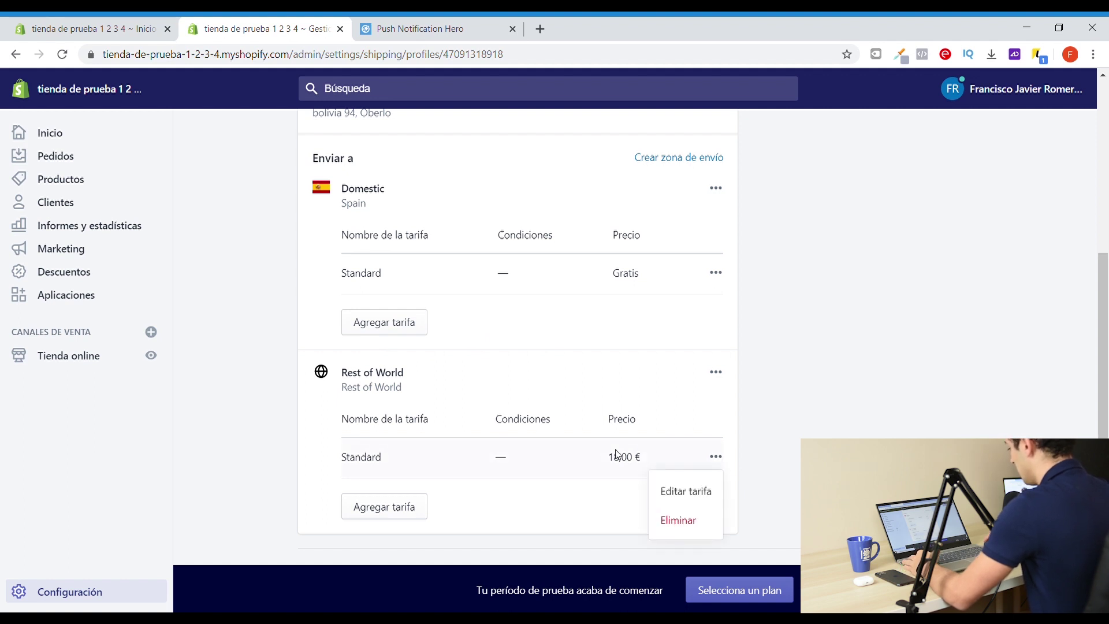
pyautogui.click(680, 491)
pyautogui.doubleClick(631, 327)
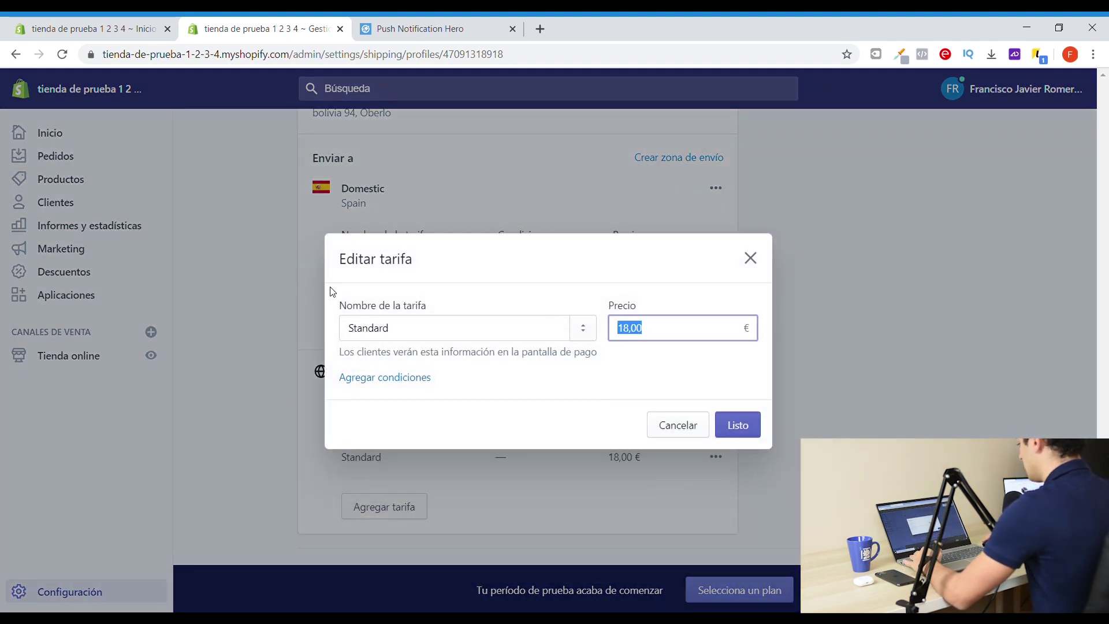
pyautogui.write('0')
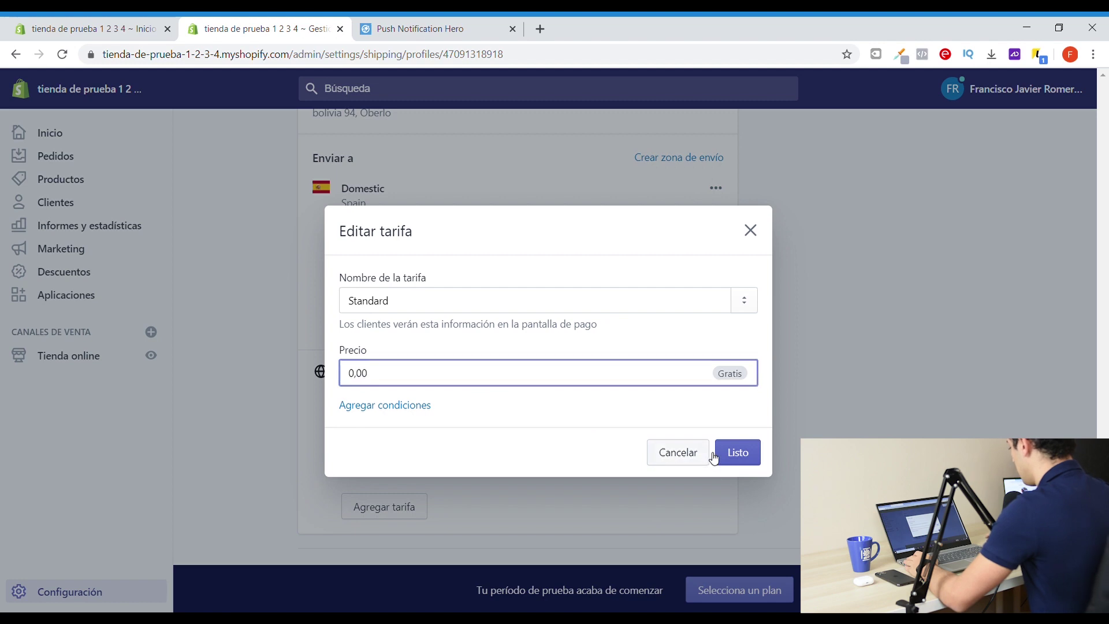
pyautogui.click(728, 453)
# Set the price of the Standard rate for the Rest of World zone to 0 € and save the shipping profile.
pyautogui.click(724, 465)
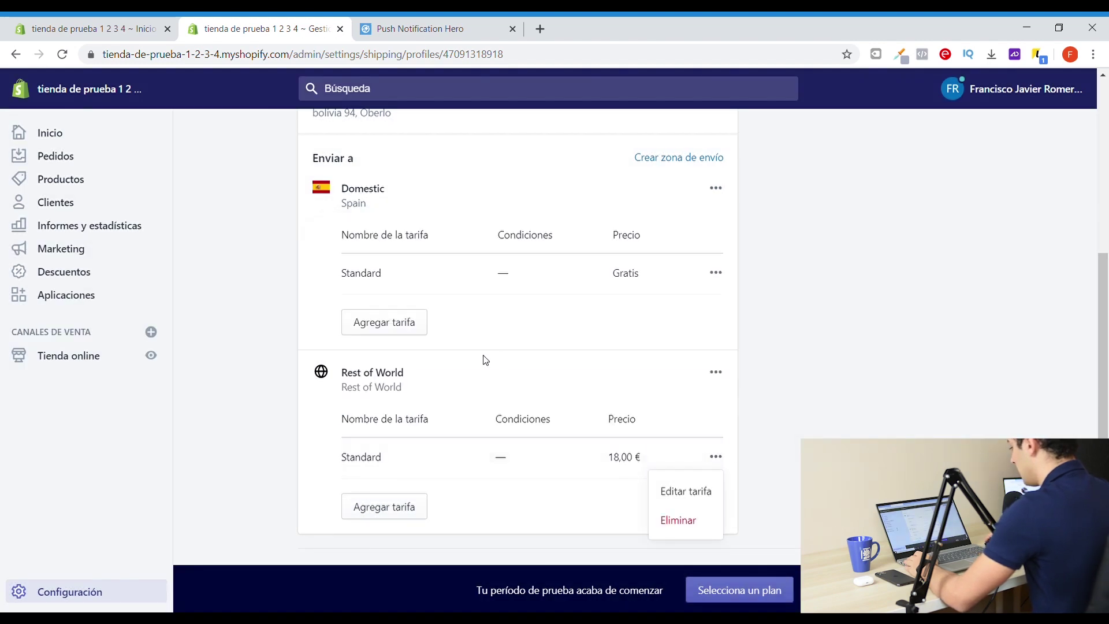
pyautogui.click(670, 490)
pyautogui.press('Tab')
pyautogui.write('0')
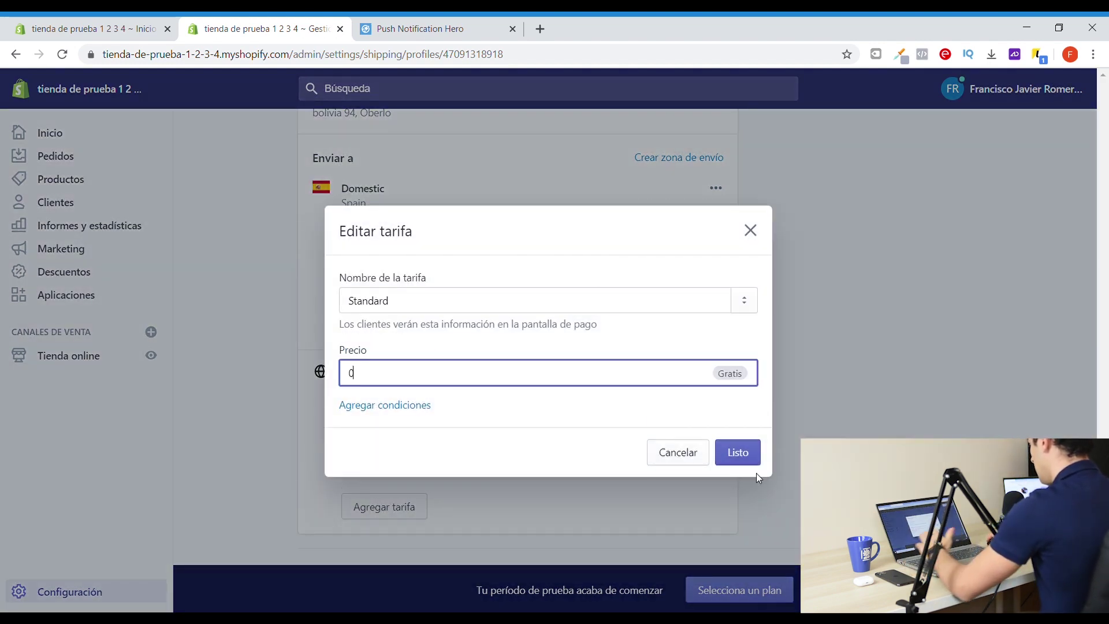
pyautogui.click(733, 451)
pyautogui.scroll(5, 690, 427)
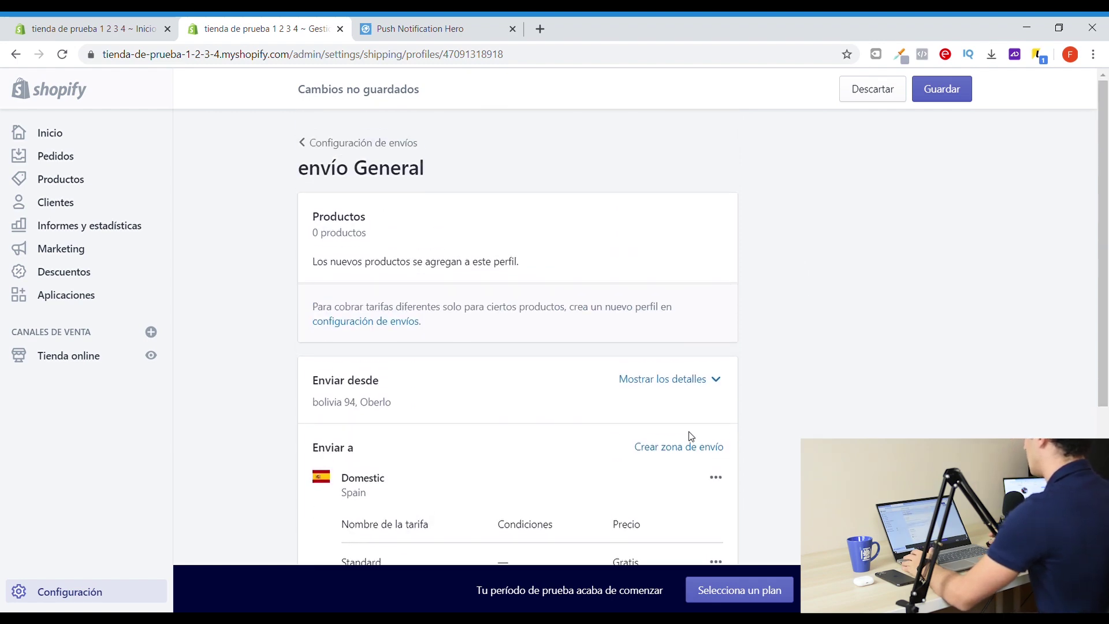
pyautogui.scroll(-5, 612, 413)
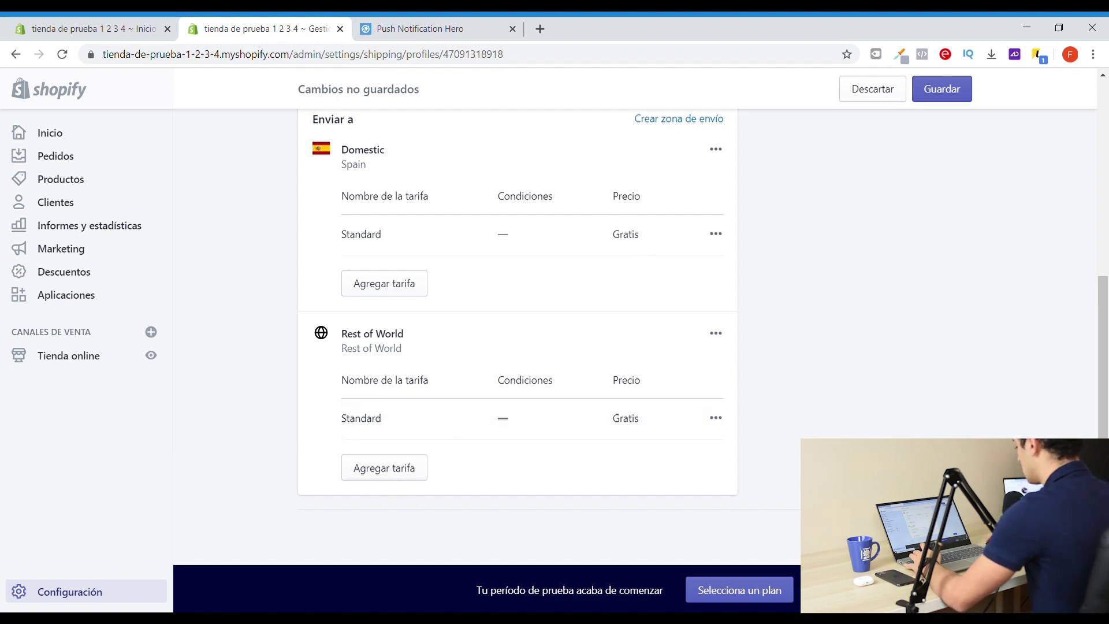
pyautogui.click(941, 89)
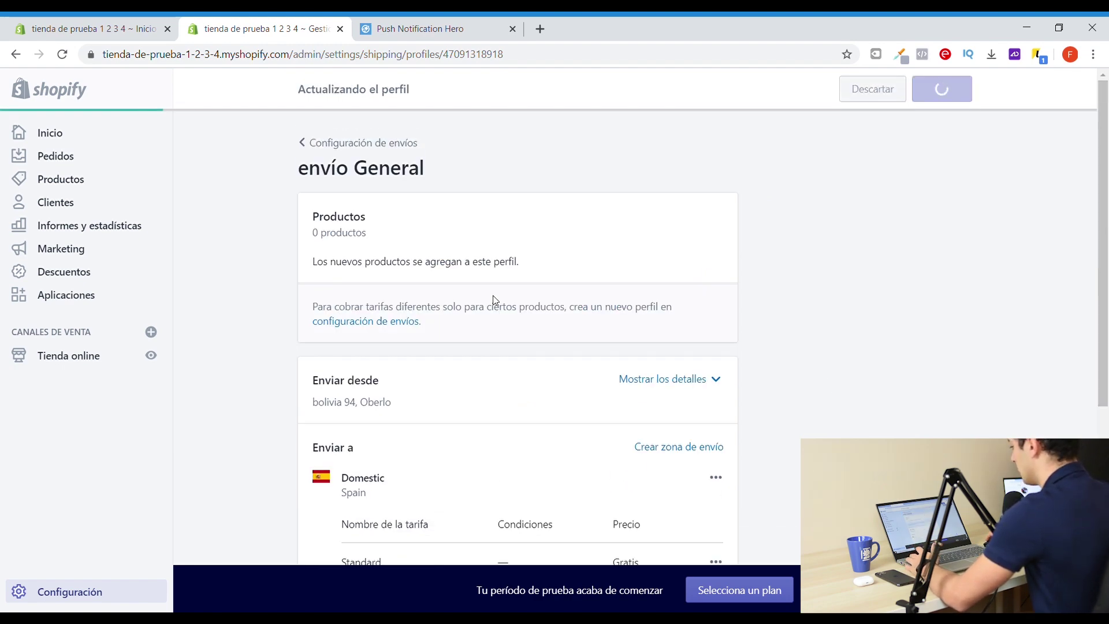
# Look over the delivery note, carrier integration and additional delivery method sections in the shipping settings.
pyautogui.click(316, 147)
pyautogui.scroll(-7, 424, 247)
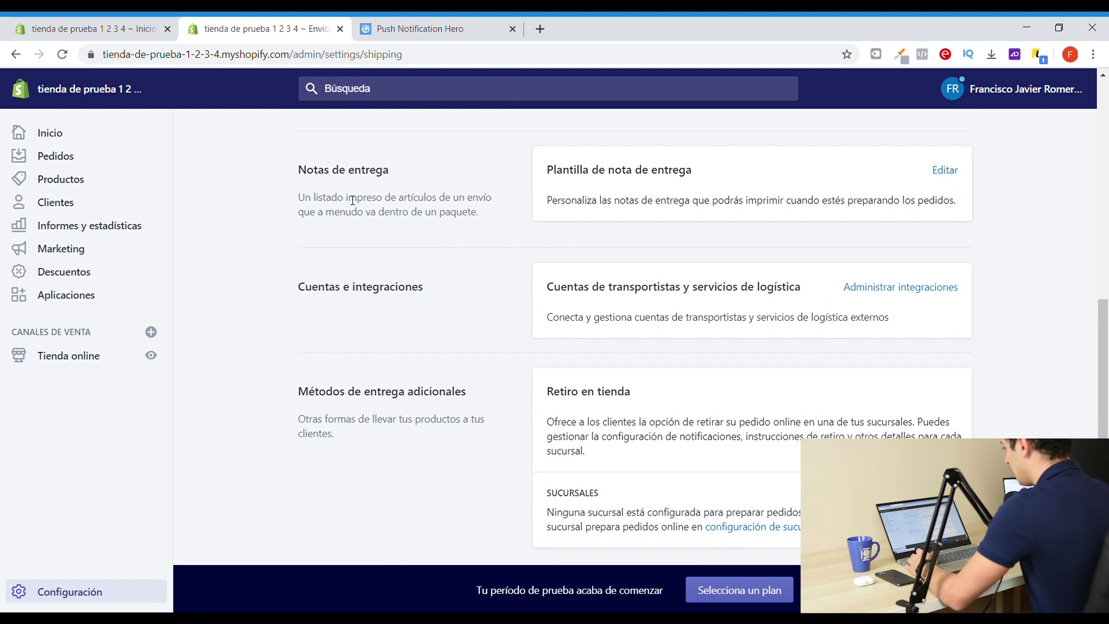
pyautogui.scroll(6, 352, 201)
pyautogui.scroll(1, 332, 135)
pyautogui.click(332, 142)
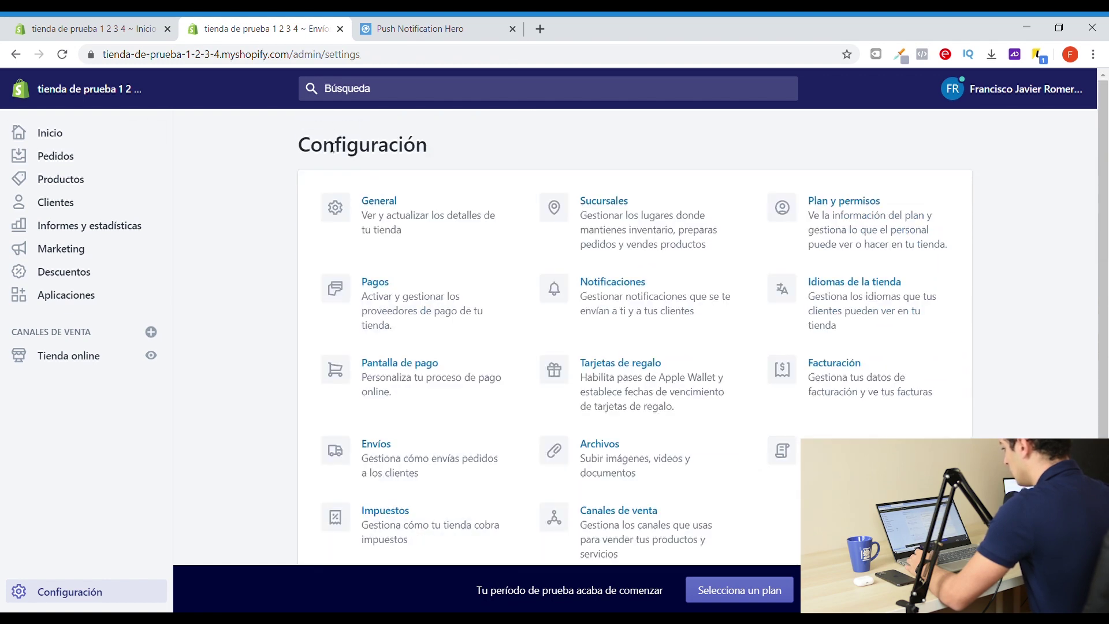
# In the Impuestos settings, set Spain's national tax to 0 and save the tax configuration.
pyautogui.scroll(-1, 398, 346)
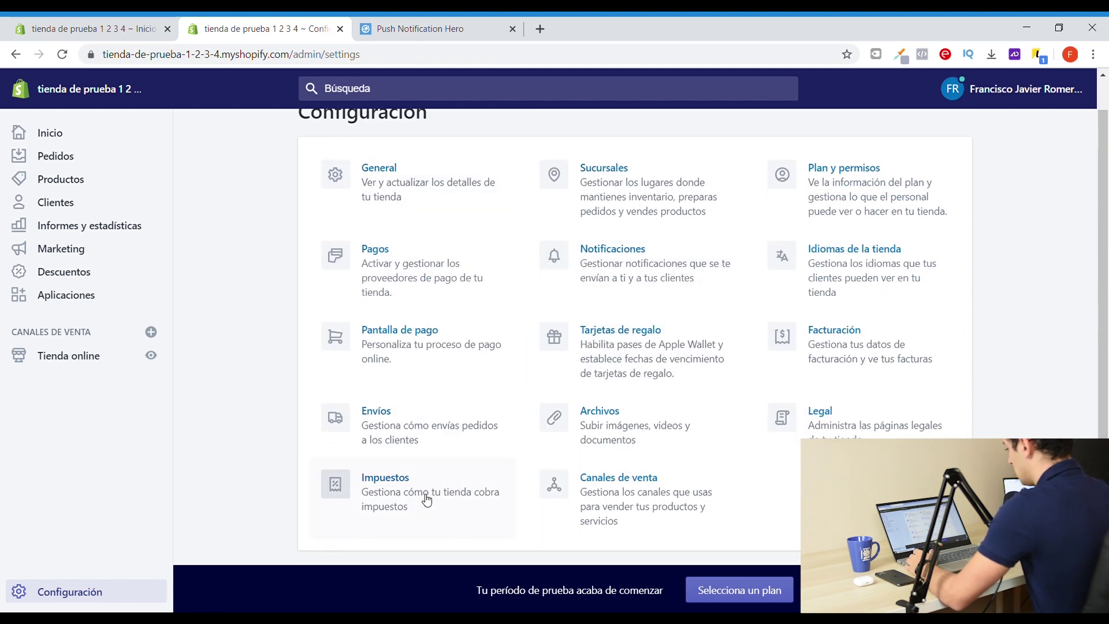
pyautogui.click(393, 491)
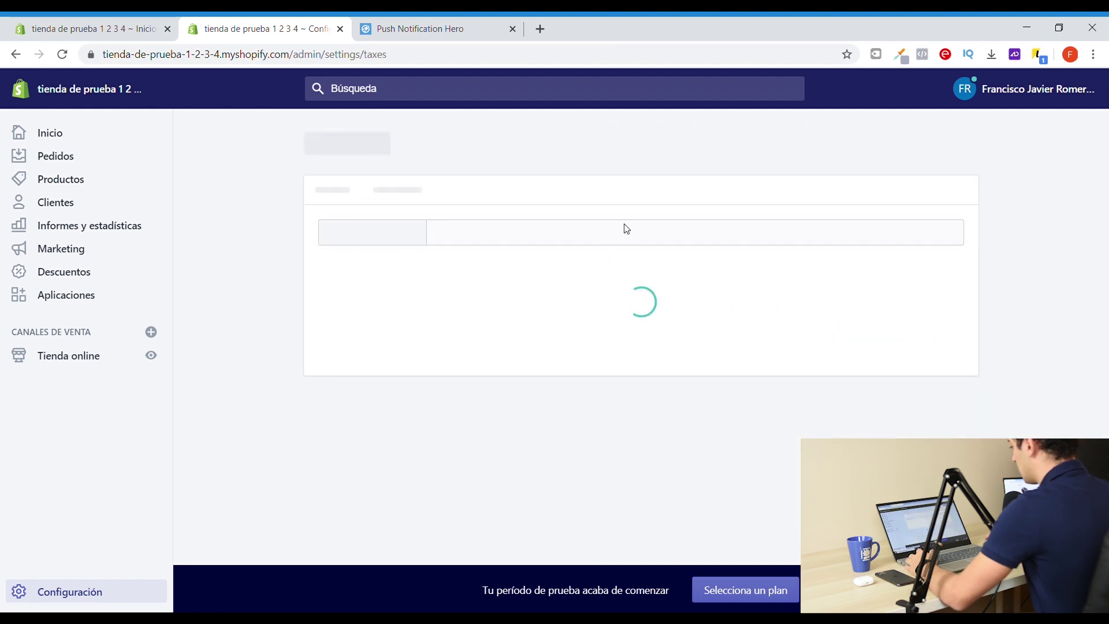
pyautogui.scroll(-4, 601, 257)
pyautogui.scroll(3, 635, 311)
pyautogui.scroll(1, 768, 355)
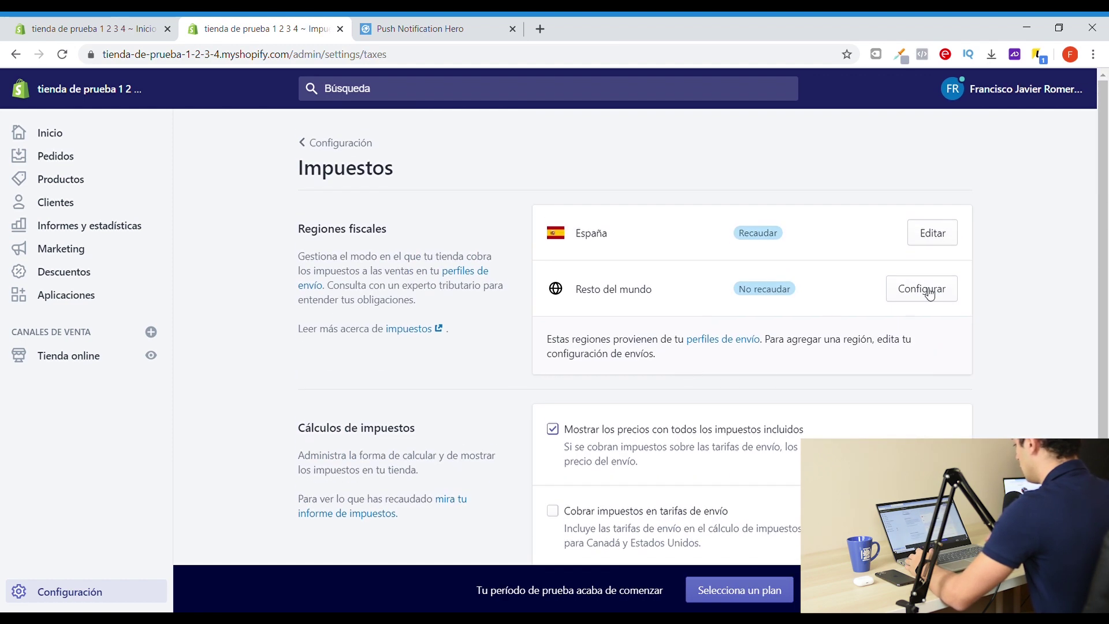
pyautogui.click(941, 237)
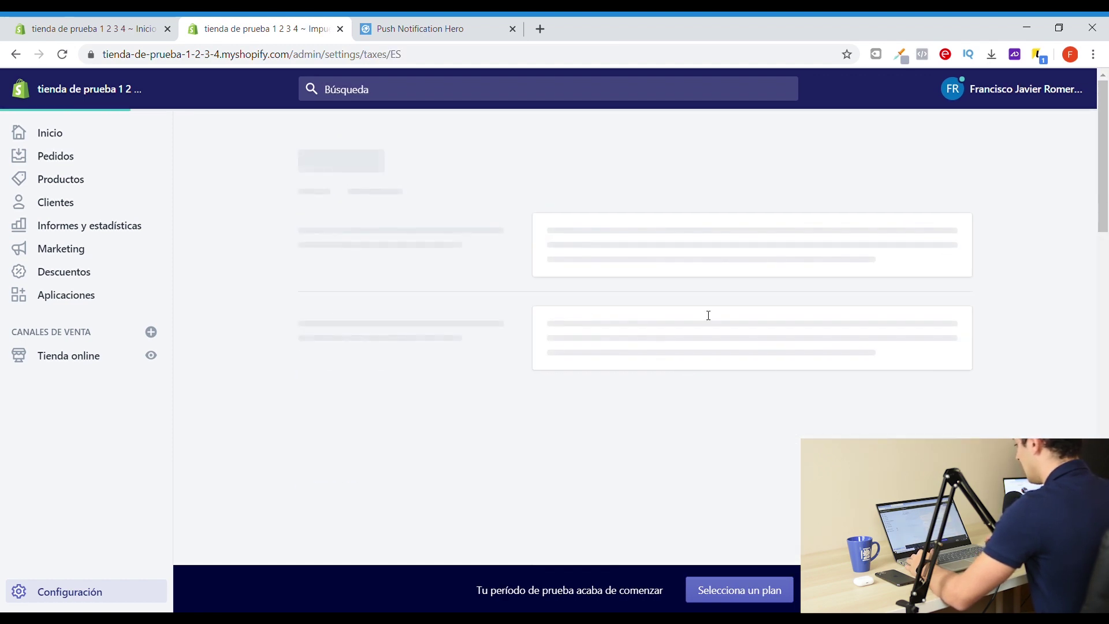
pyautogui.doubleClick(579, 268)
pyautogui.write('0')
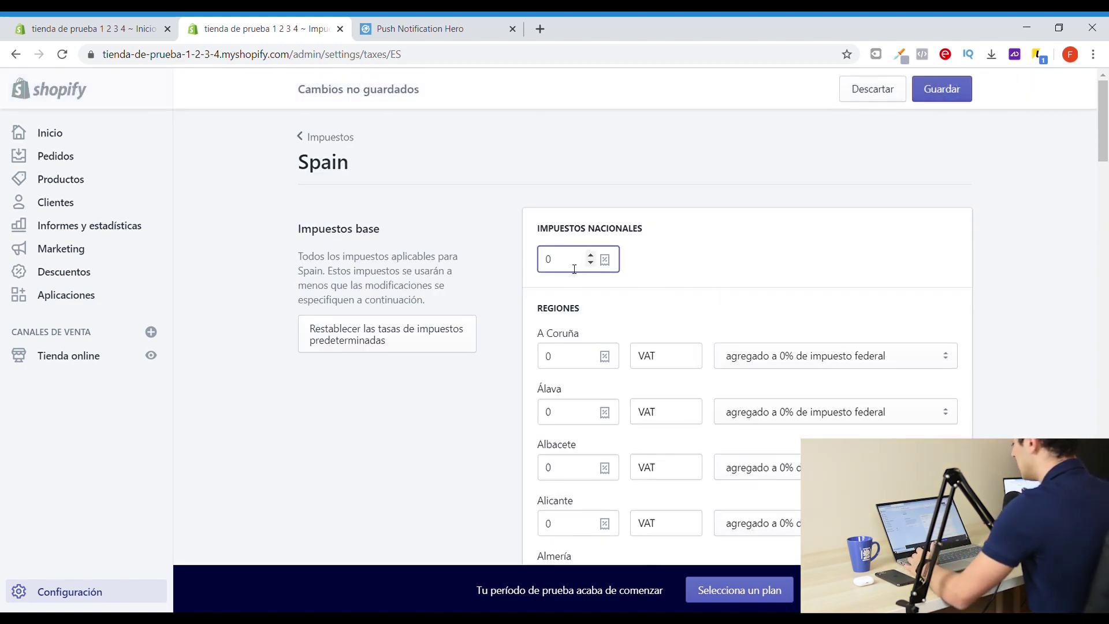
pyautogui.scroll(-10, 718, 198)
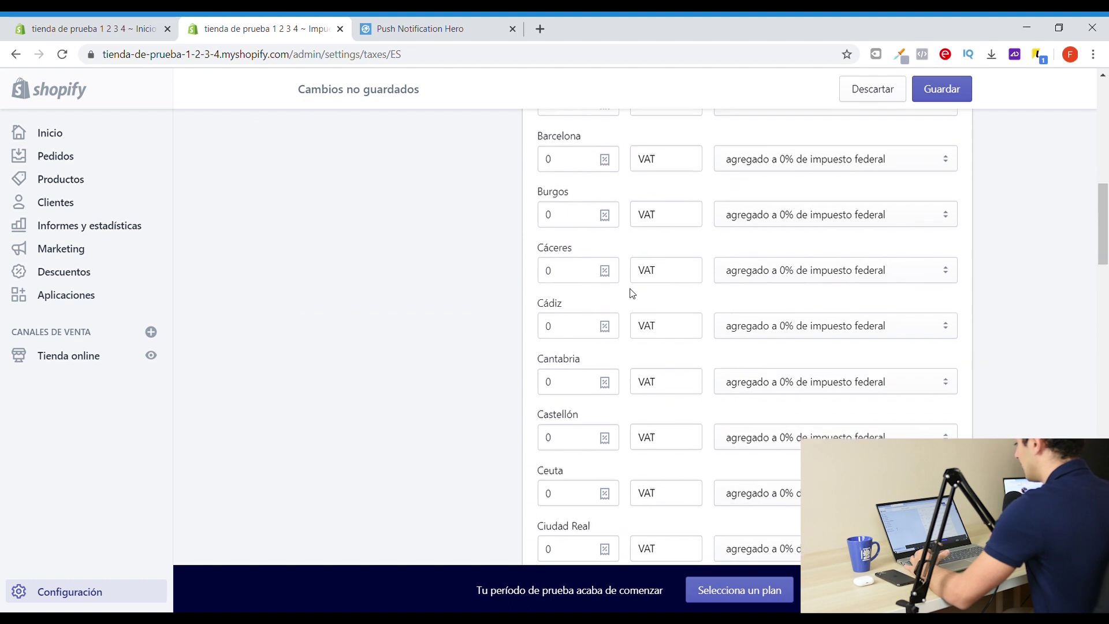
pyautogui.scroll(10, 633, 292)
pyautogui.click(941, 88)
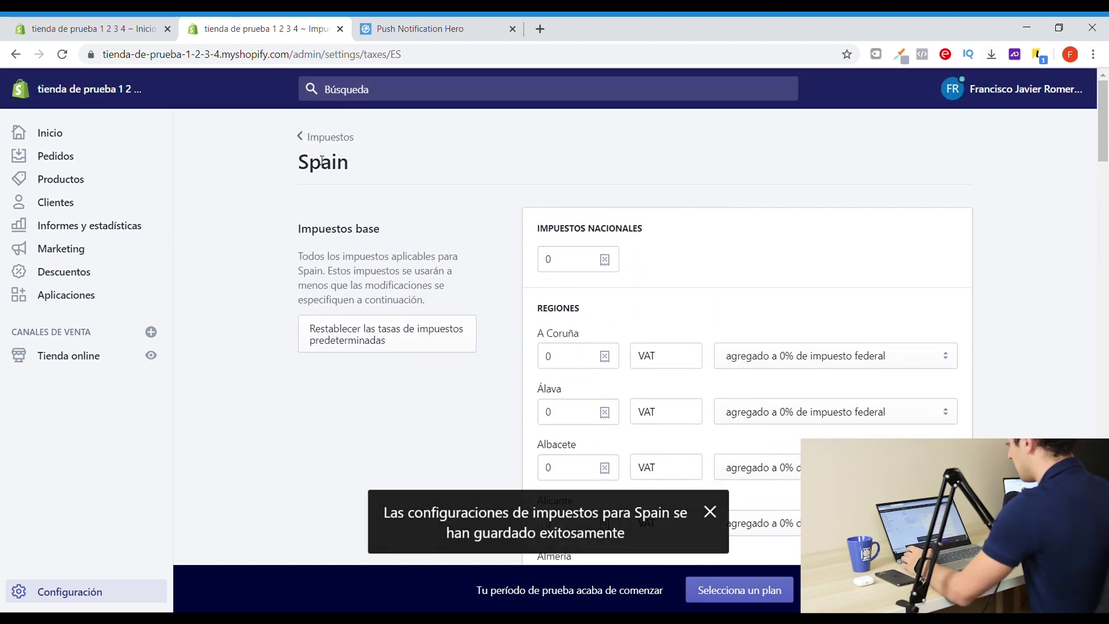
# Leave the tax settings, look at the store locations under Sucursales, and return to the settings overview.
pyautogui.click(324, 137)
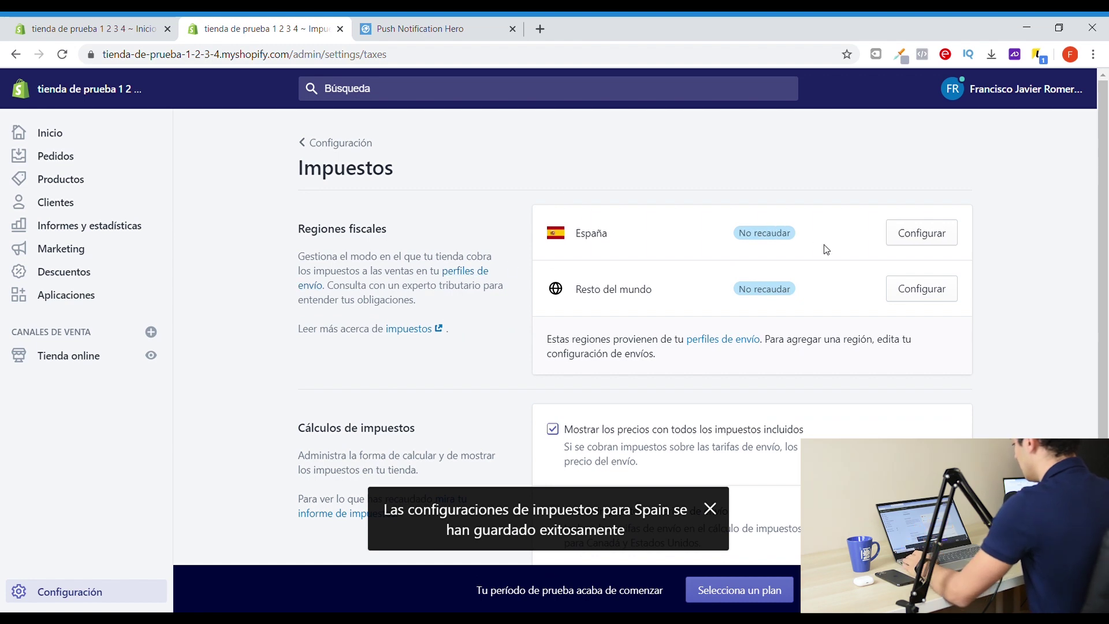
pyautogui.click(332, 142)
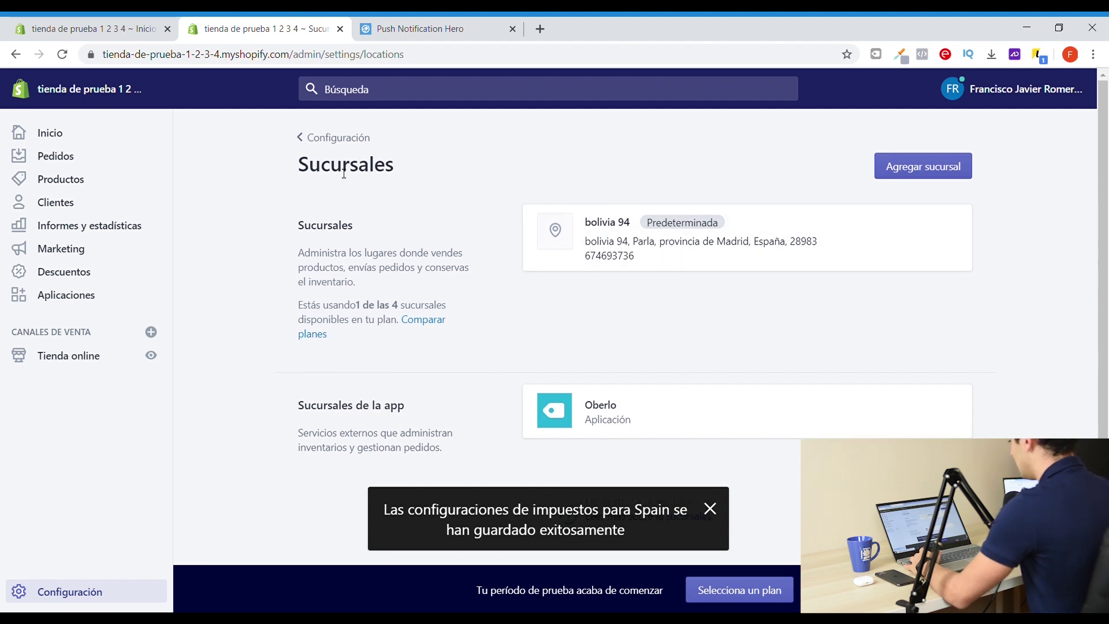
pyautogui.click(334, 138)
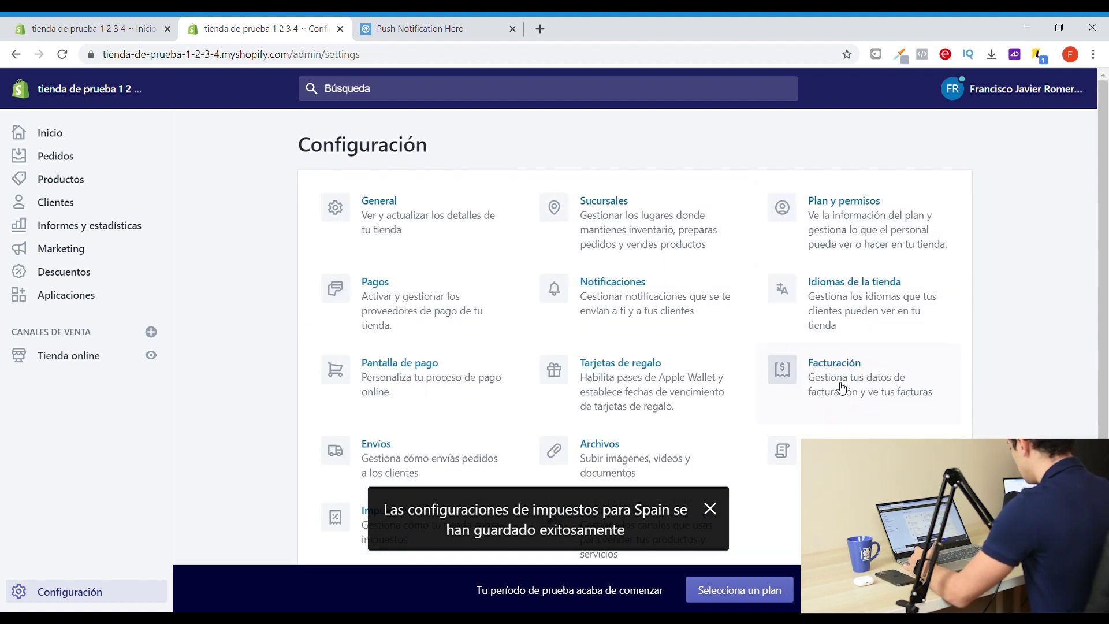
# Open the Notificaciones settings and examine the customer notification templates for orders.
pyautogui.scroll(-1, 649, 375)
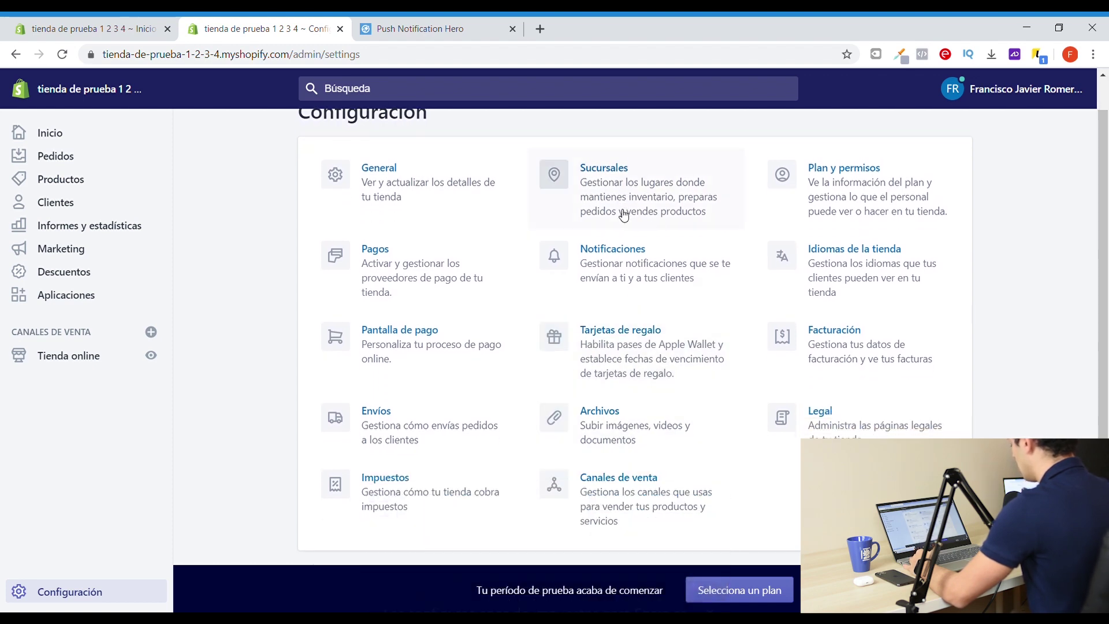
pyautogui.click(631, 272)
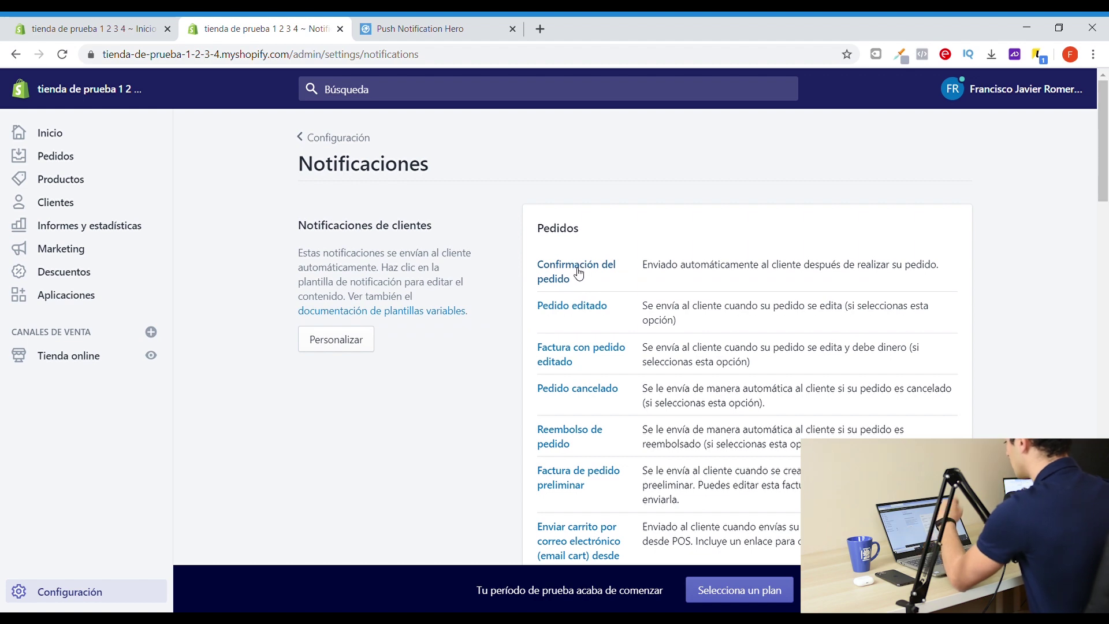
pyautogui.scroll(-7, 576, 263)
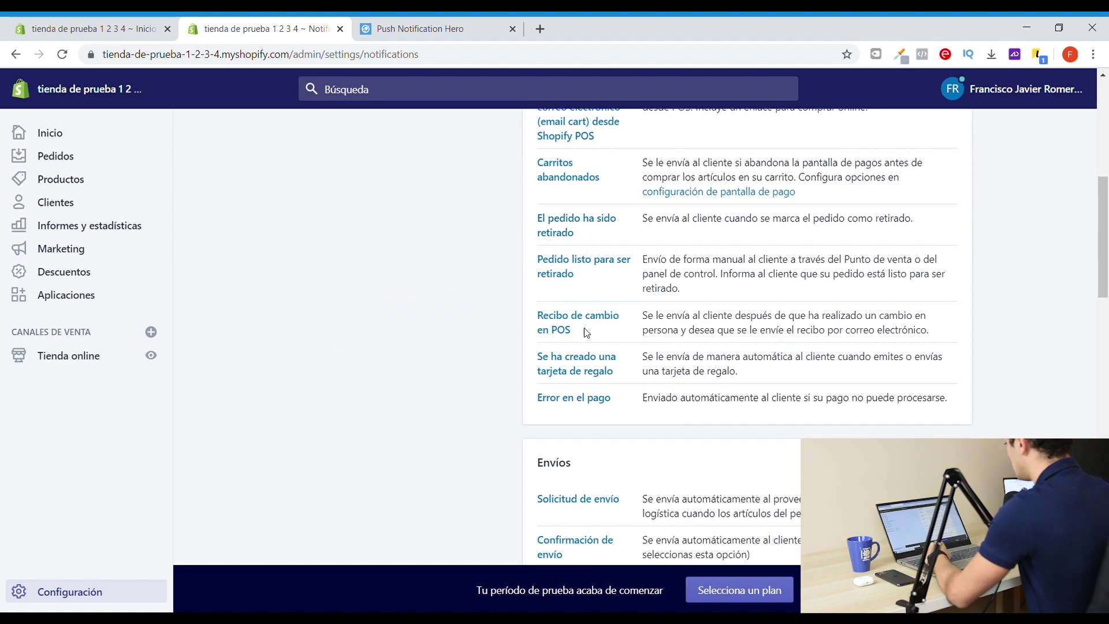
pyautogui.scroll(4, 571, 230)
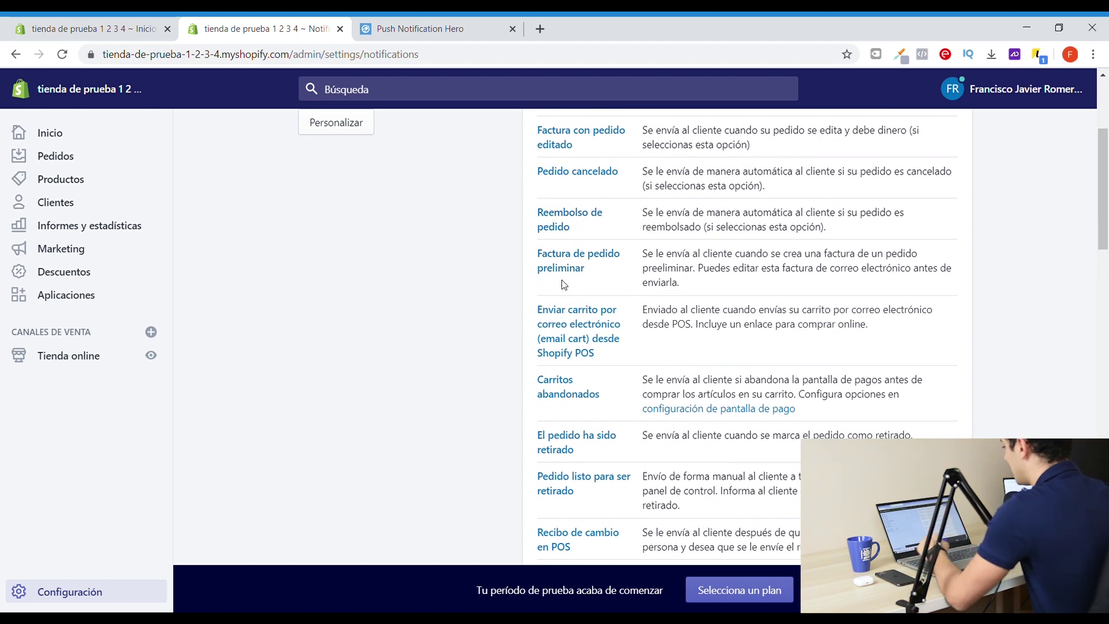
# Leave the notification settings, look at the Canales de venta settings, and return to the settings overview.
pyautogui.scroll(4, 564, 277)
pyautogui.click(329, 139)
pyautogui.scroll(-1, 519, 312)
pyautogui.click(567, 502)
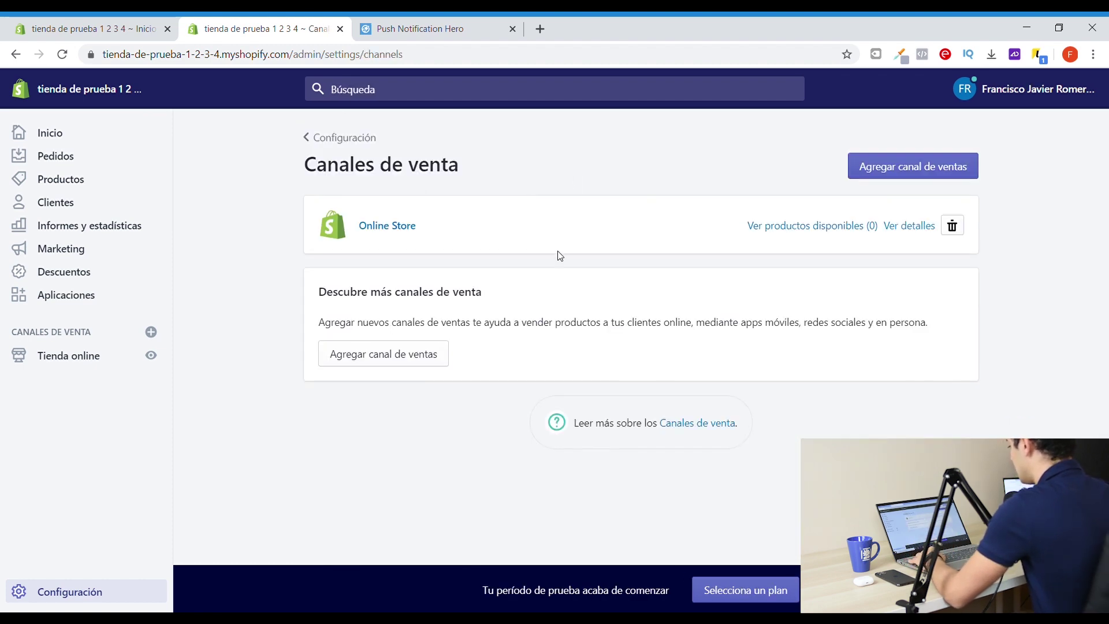
pyautogui.click(347, 139)
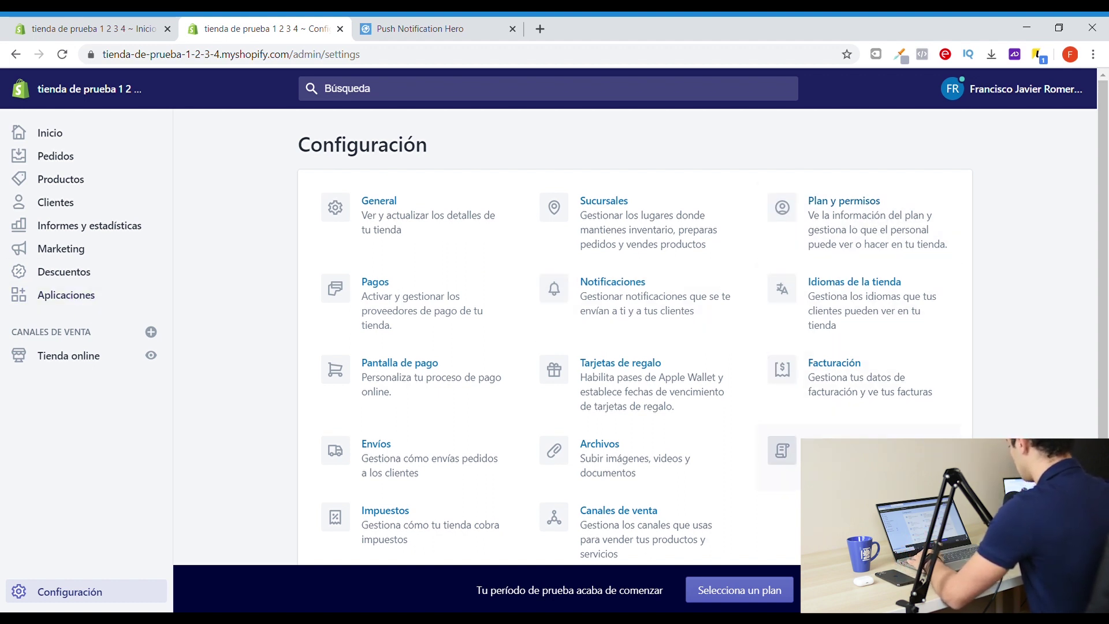
# Open the Legal settings, look over the refund, privacy, terms of service and shipping policy sections, and return to the settings overview.
pyautogui.click(837, 447)
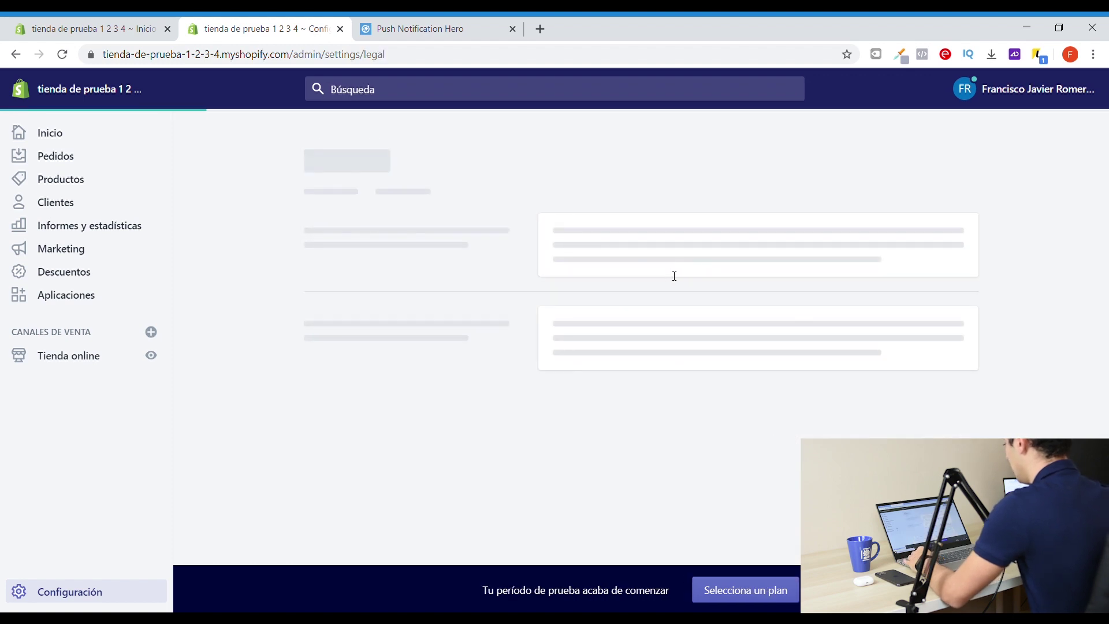
pyautogui.scroll(-14, 664, 312)
pyautogui.scroll(-5, 664, 191)
pyautogui.scroll(8, 647, 356)
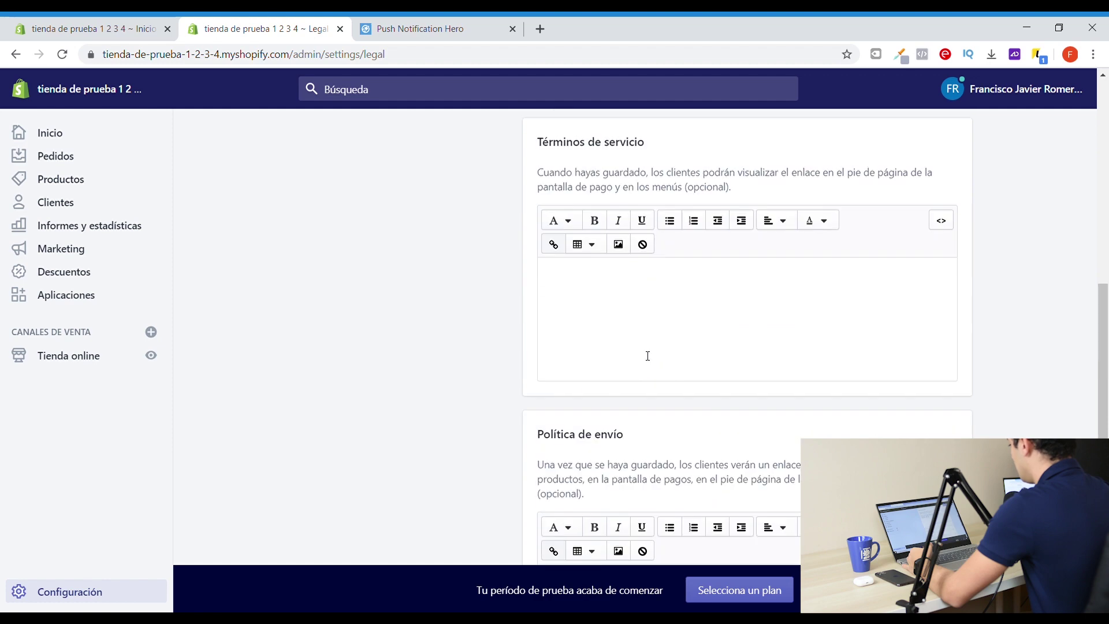
pyautogui.scroll(10, 647, 355)
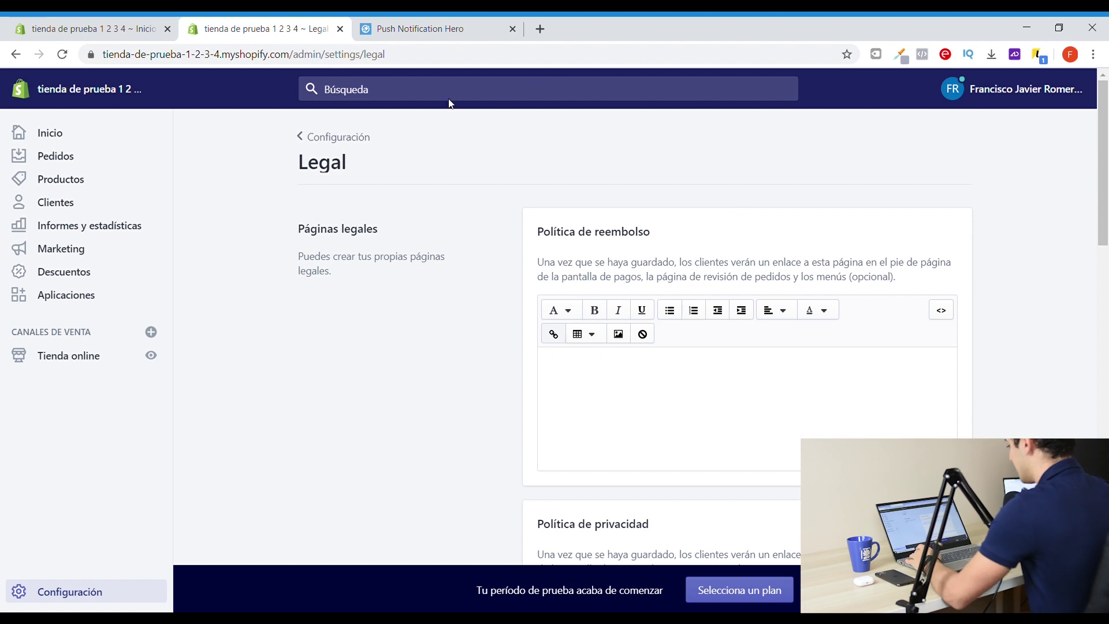
pyautogui.click(600, 394)
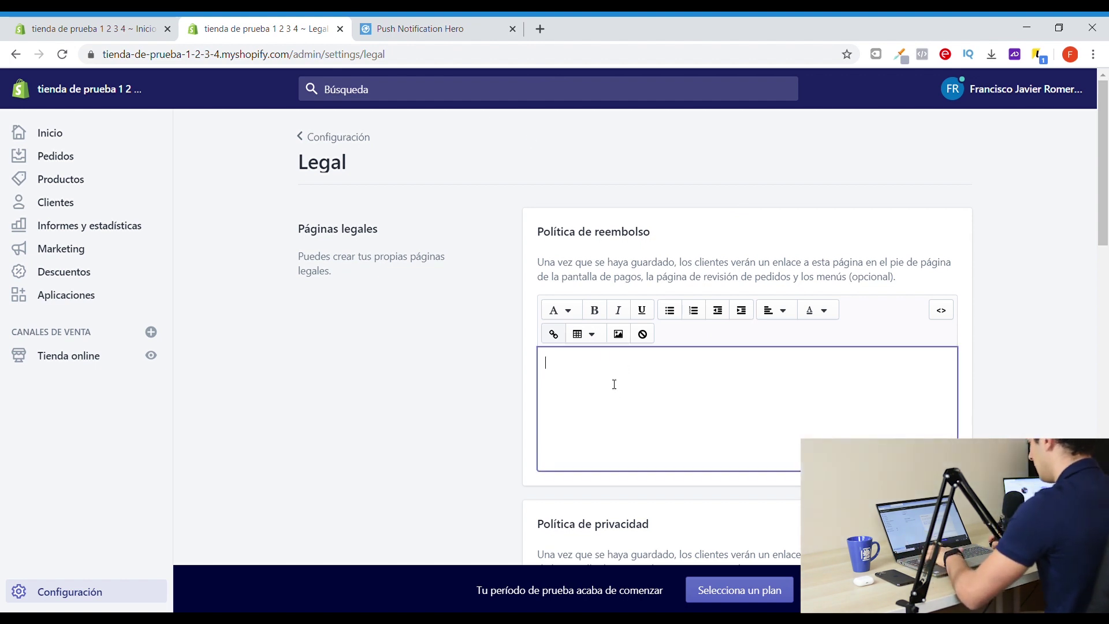
pyautogui.click(476, 343)
pyautogui.click(323, 137)
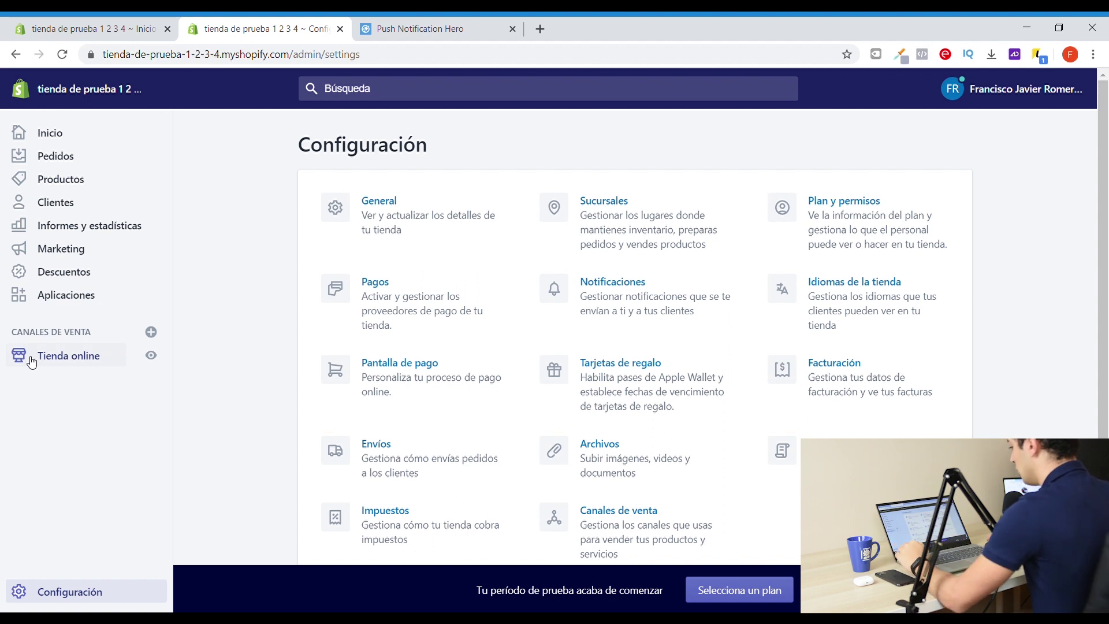
# Open the Preferencias of the Tienda online channel and examine the home page title and meta description fields.
pyautogui.click(98, 357)
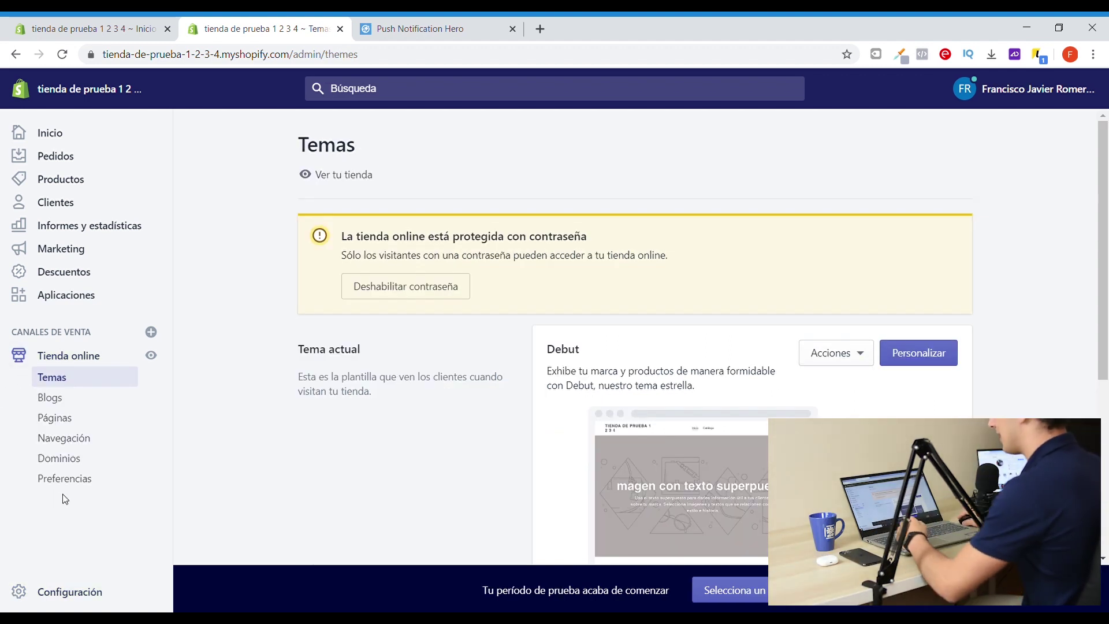
pyautogui.click(70, 357)
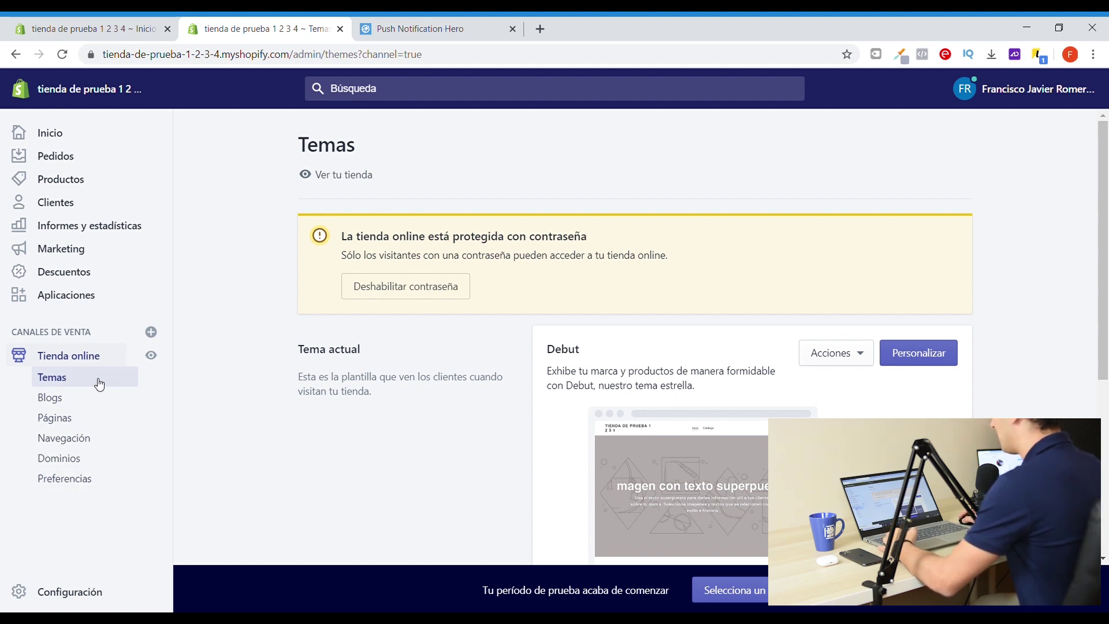
pyautogui.click(56, 485)
pyautogui.click(633, 256)
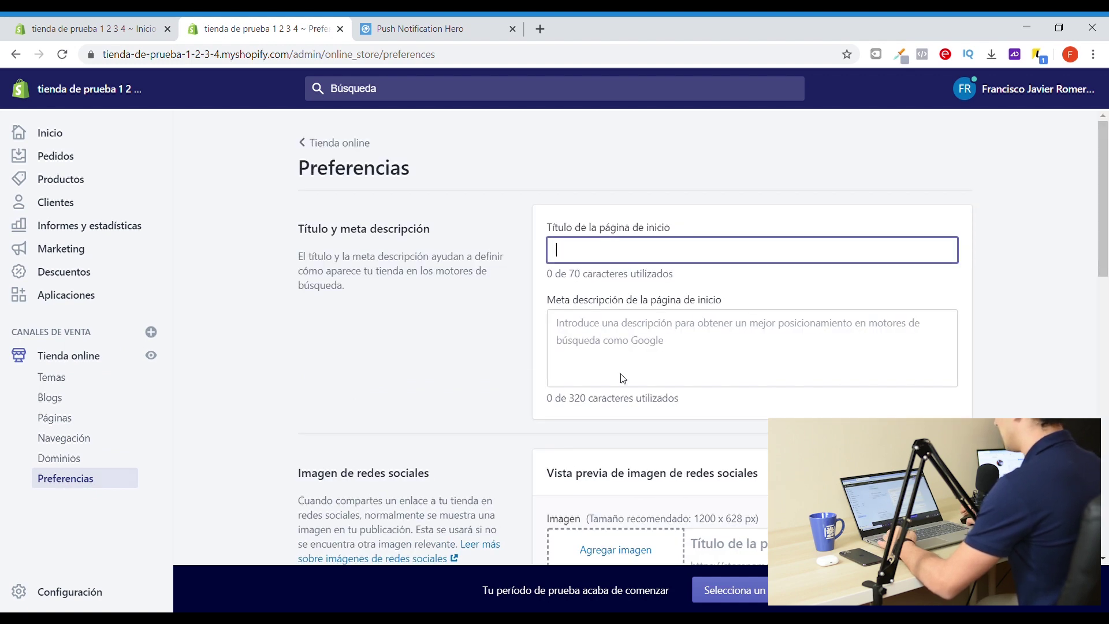
pyautogui.click(799, 290)
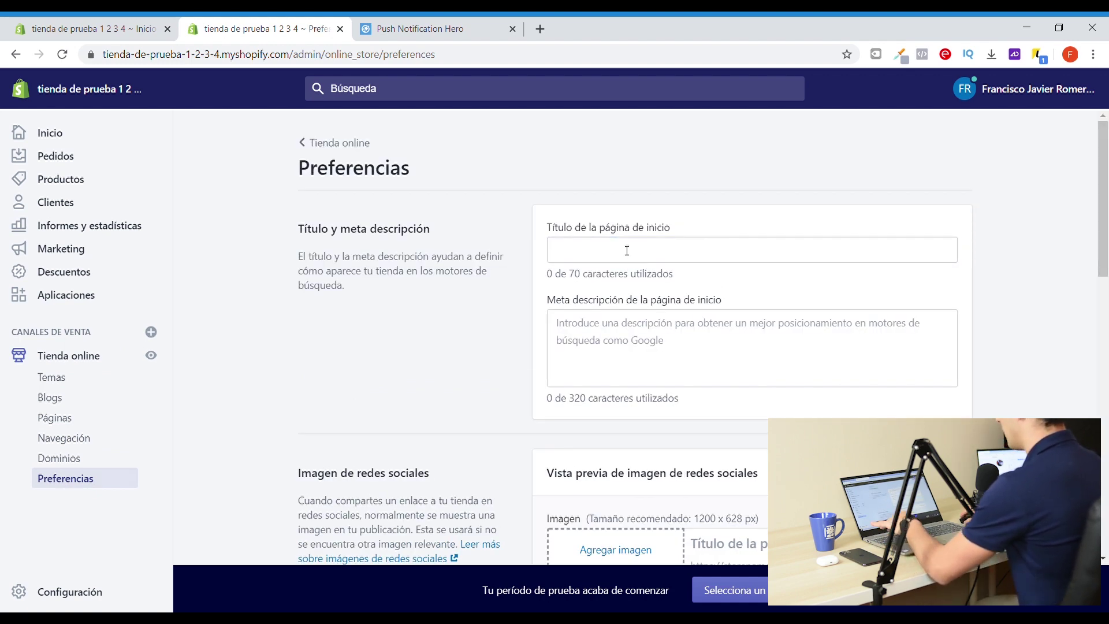
pyautogui.click(609, 335)
pyautogui.click(490, 328)
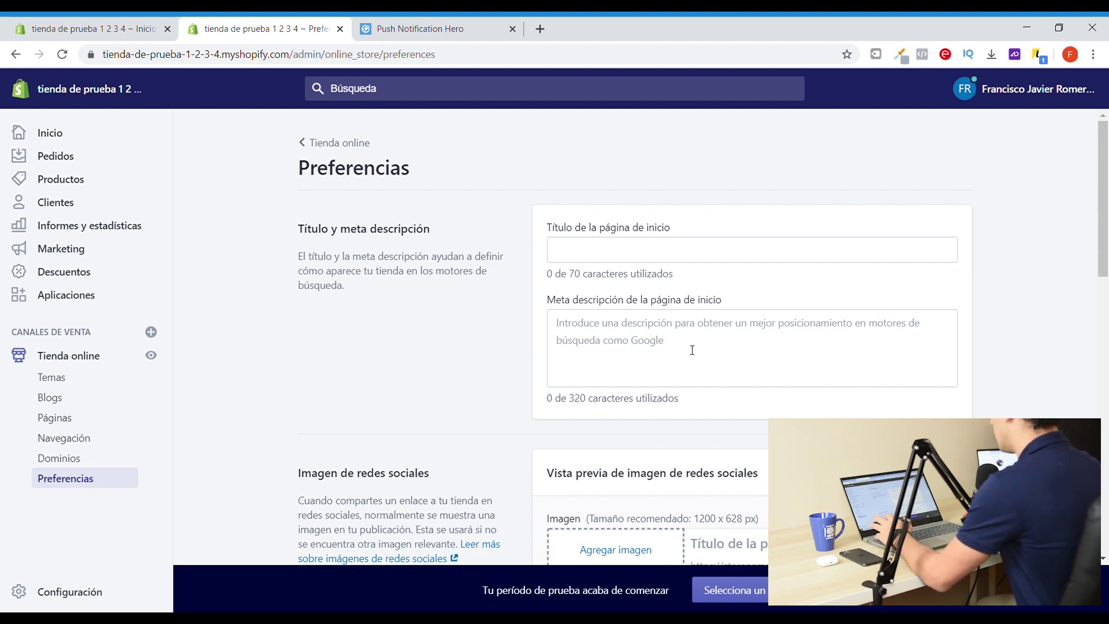
# Look over the social media image, Google Analytics, Píxel de Facebook and password protection sections of the store preferences.
pyautogui.scroll(-6, 691, 350)
pyautogui.click(592, 355)
pyautogui.click(517, 319)
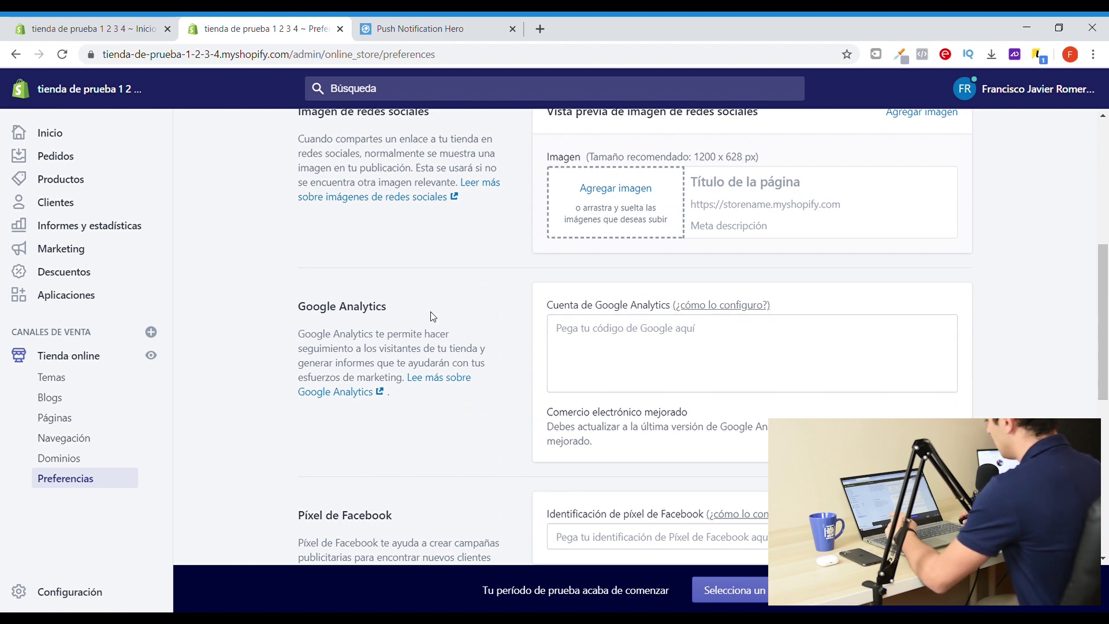
pyautogui.scroll(-1, 432, 315)
pyautogui.scroll(1, 490, 323)
pyautogui.scroll(-4, 504, 334)
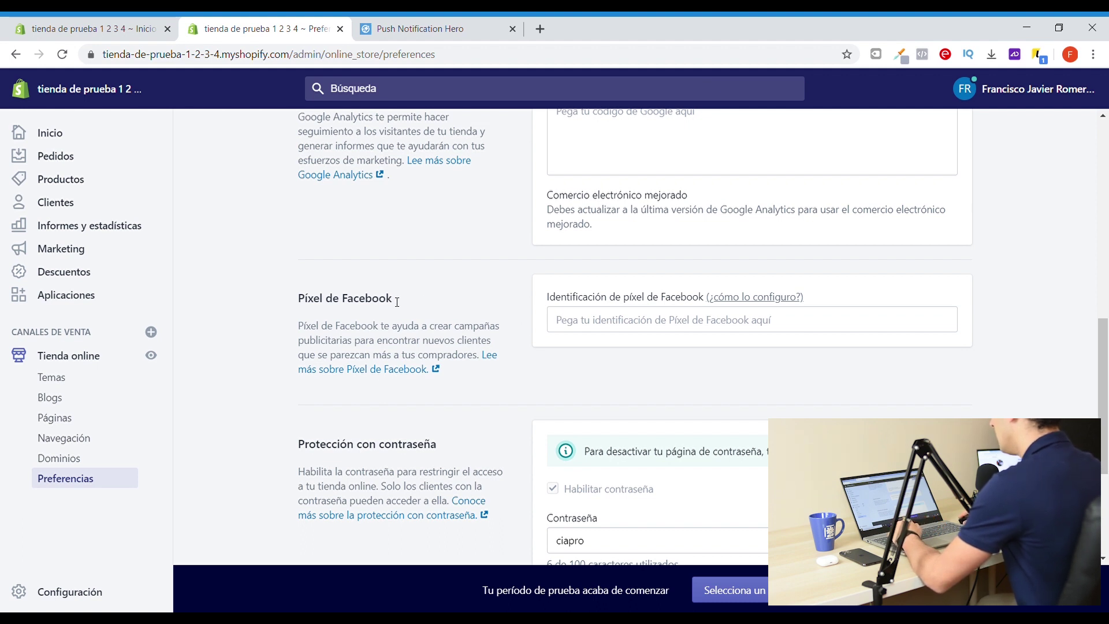
pyautogui.scroll(-1, 633, 356)
pyautogui.click(572, 261)
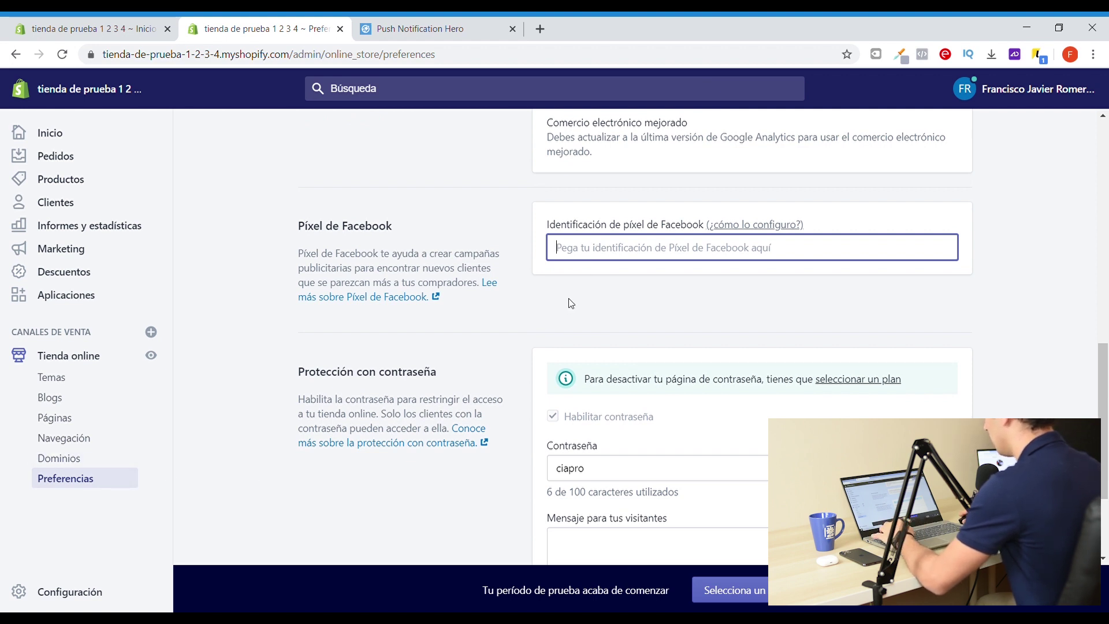
pyautogui.scroll(-2, 558, 331)
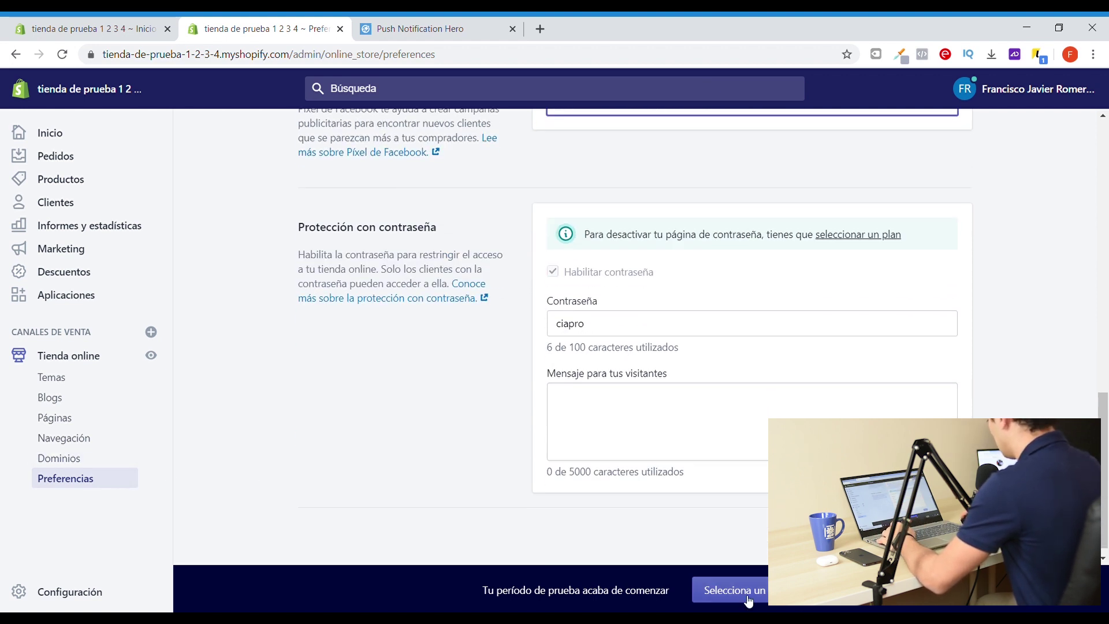
pyautogui.click(554, 276)
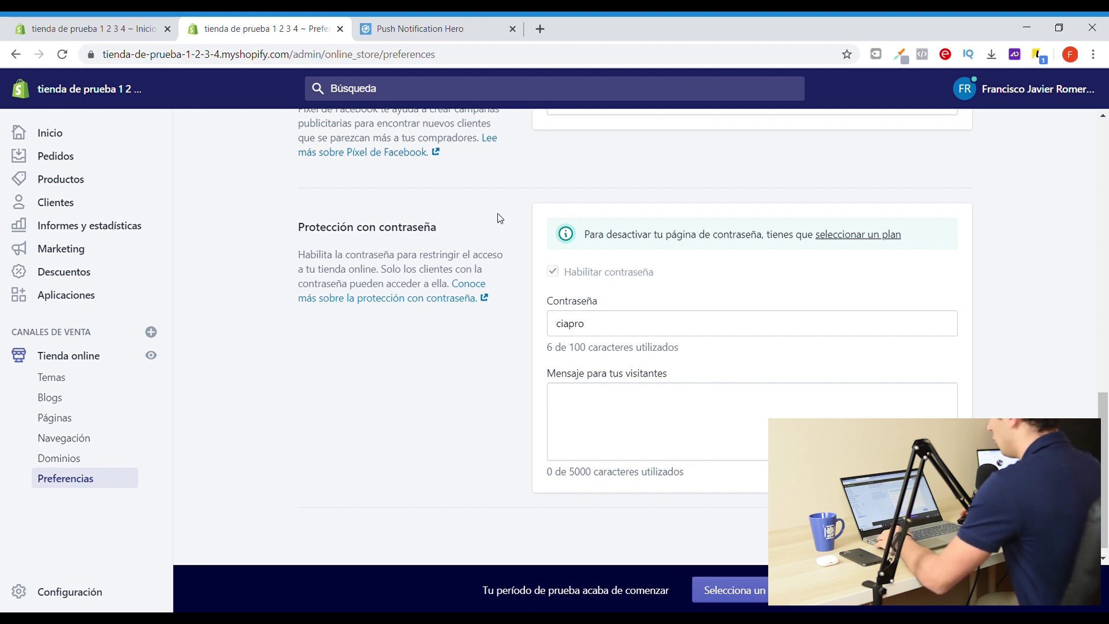
# Look at the Dominios page and the store's current web address, and open the Menú principal in Navegación.
pyautogui.click(64, 459)
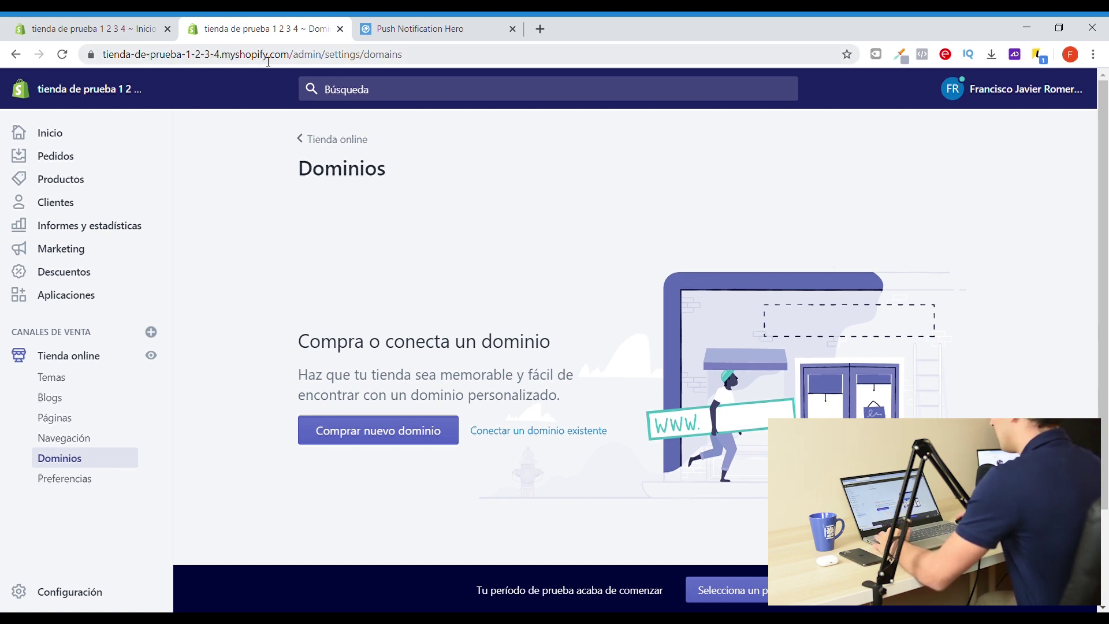
pyautogui.moveTo(270, 57); pyautogui.dragTo(222, 56)
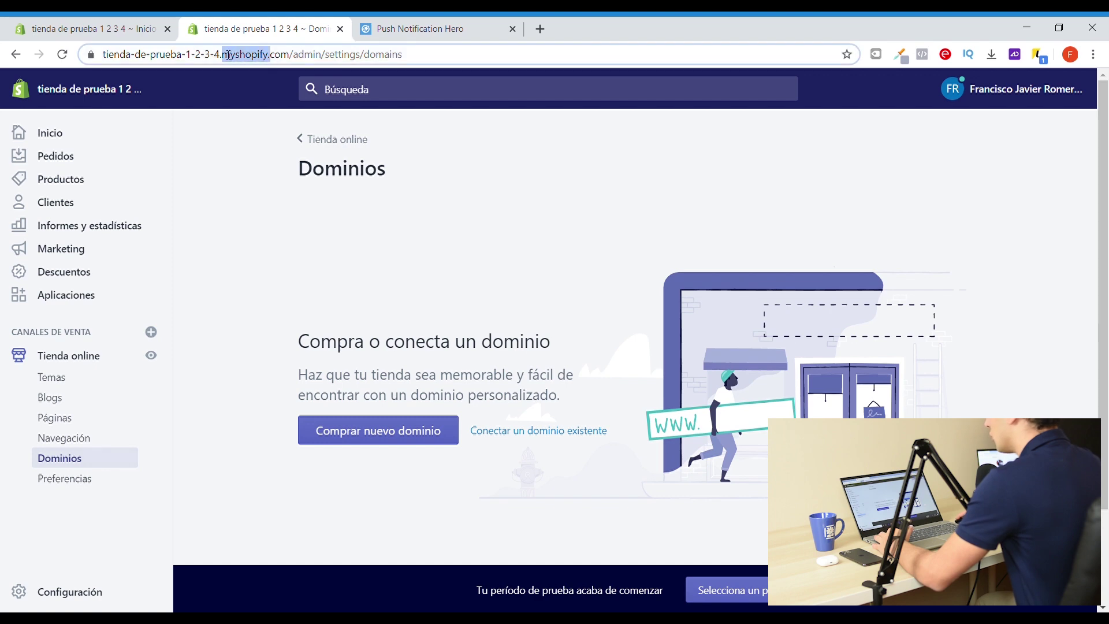
pyautogui.click(259, 183)
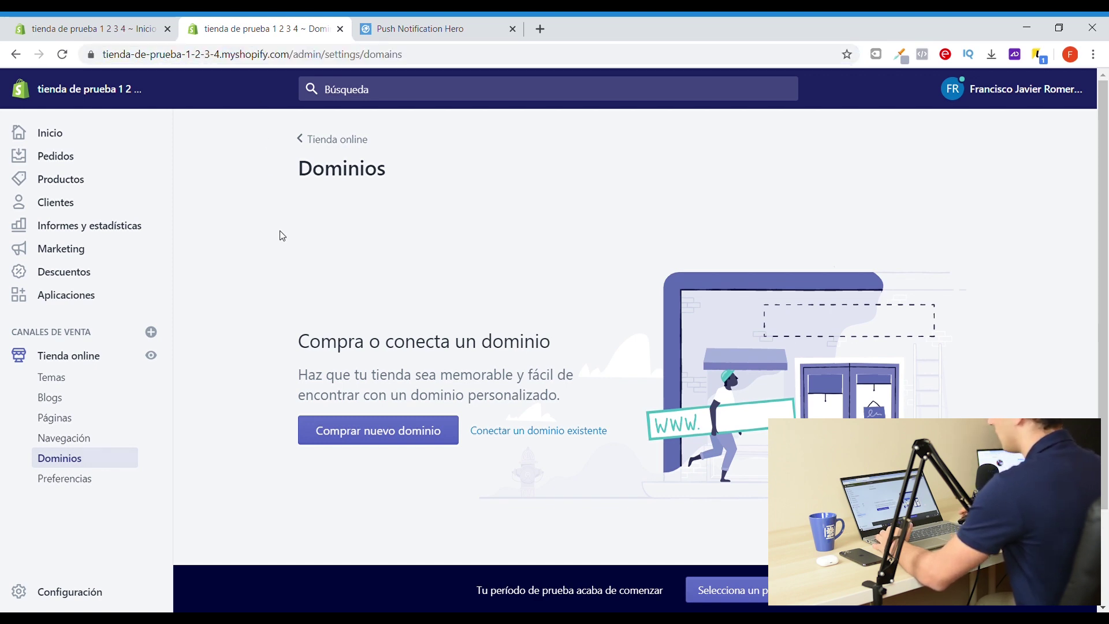
pyautogui.click(90, 440)
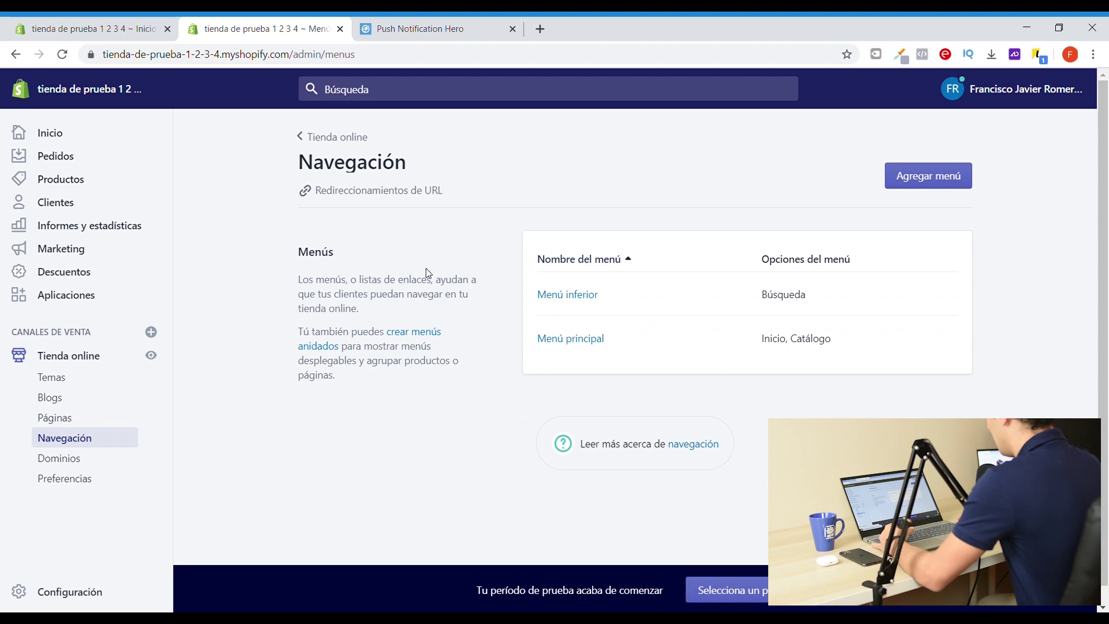
pyautogui.click(571, 340)
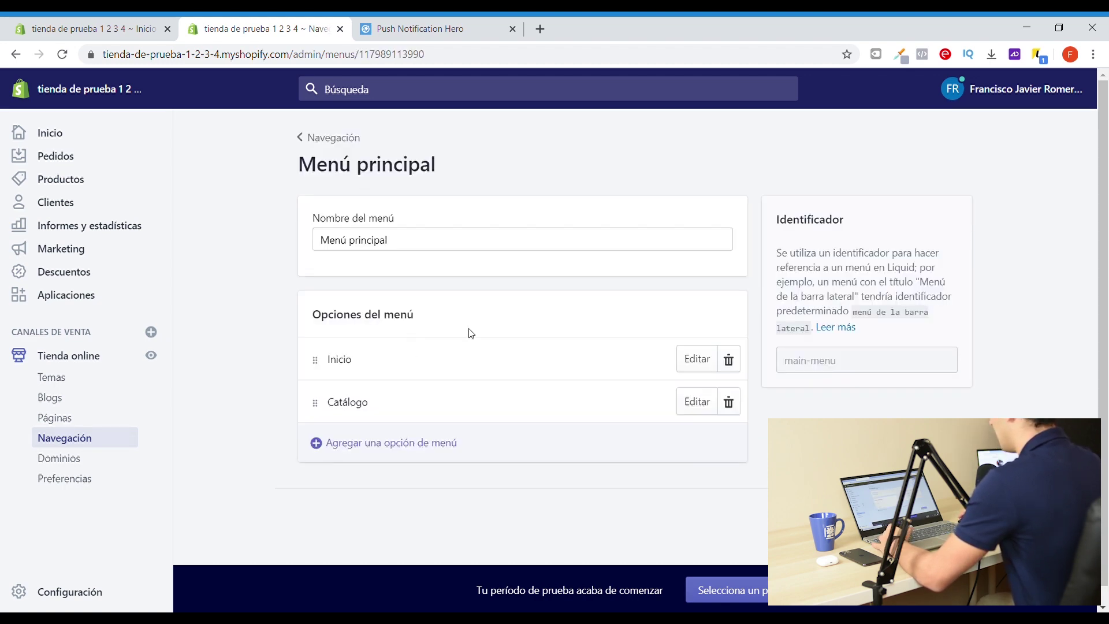
pyautogui.click(391, 443)
pyautogui.click(408, 349)
pyautogui.write('Blogs')
pyautogui.click(388, 393)
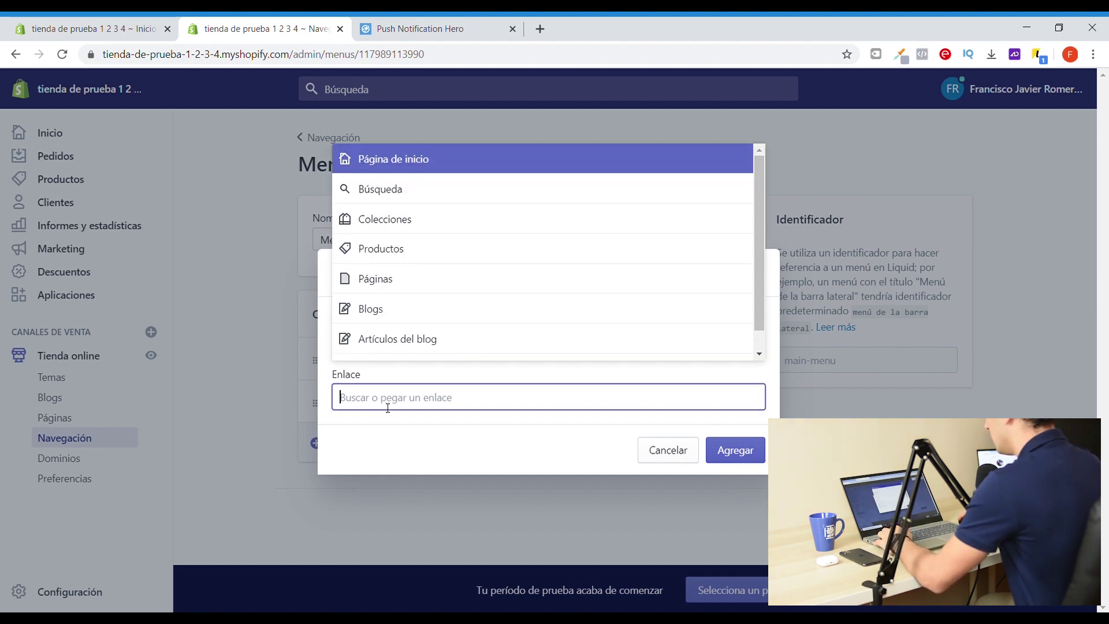
pyautogui.click(391, 279)
pyautogui.click(758, 274)
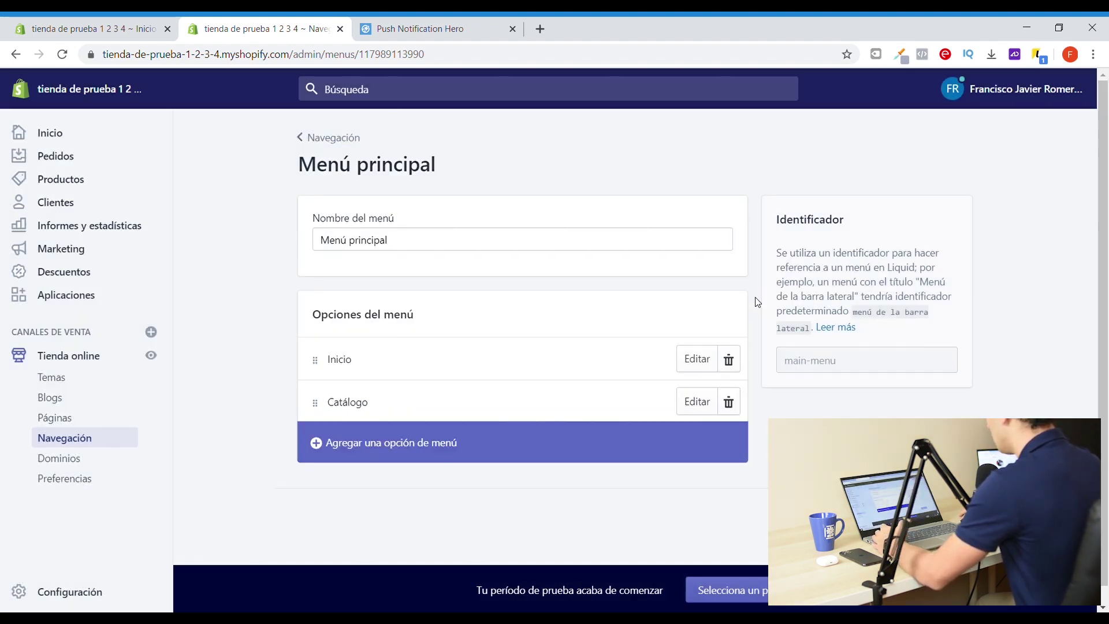
# Pass through the Páginas and Blogs sections and examine the current theme and the theme library under Temas.
pyautogui.click(55, 417)
pyautogui.click(52, 397)
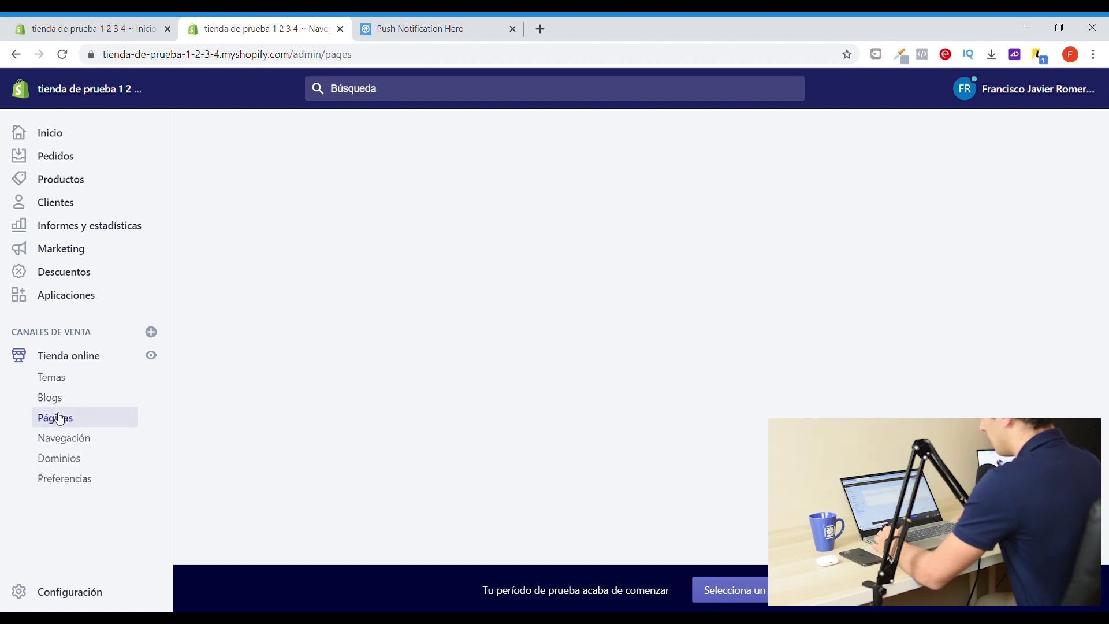
pyautogui.click(72, 384)
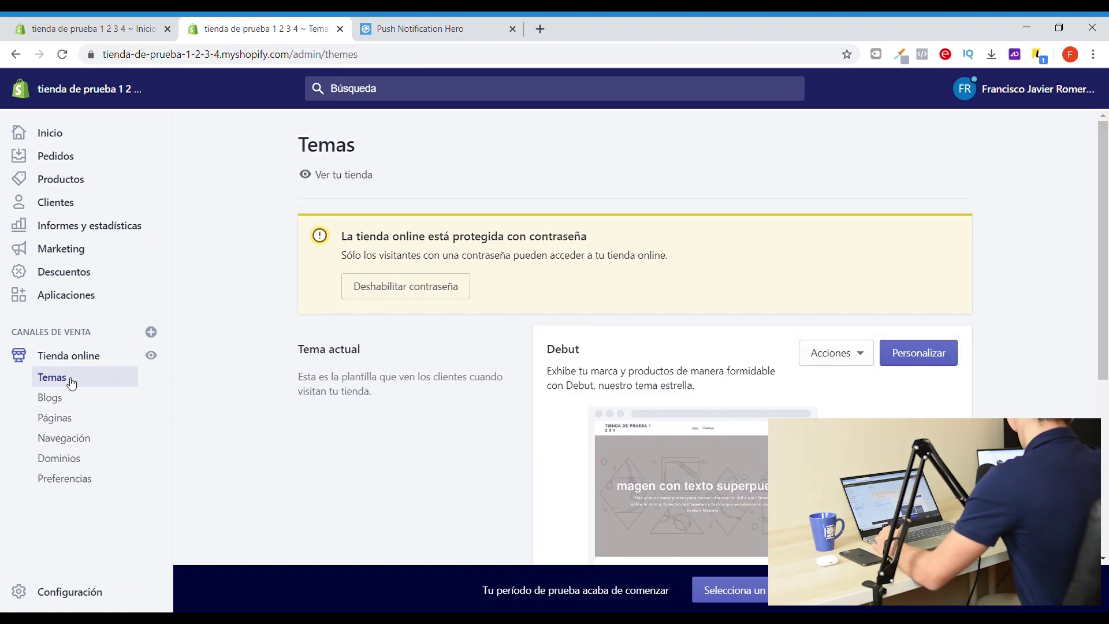
pyautogui.scroll(-5, 473, 339)
pyautogui.scroll(4, 448, 351)
pyautogui.scroll(-4, 563, 348)
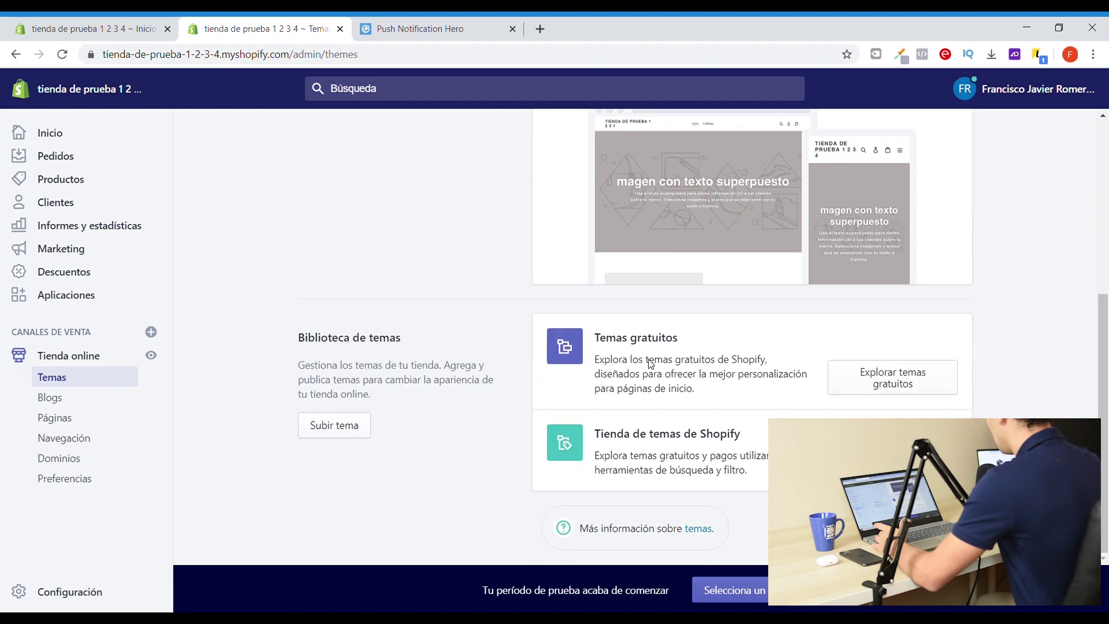
pyautogui.scroll(3, 660, 316)
pyautogui.scroll(-3, 730, 342)
pyautogui.scroll(3, 650, 264)
pyautogui.scroll(-3, 806, 309)
# Explore the free themes and add the Narrative theme with the Warm style to the theme library.
pyautogui.click(880, 388)
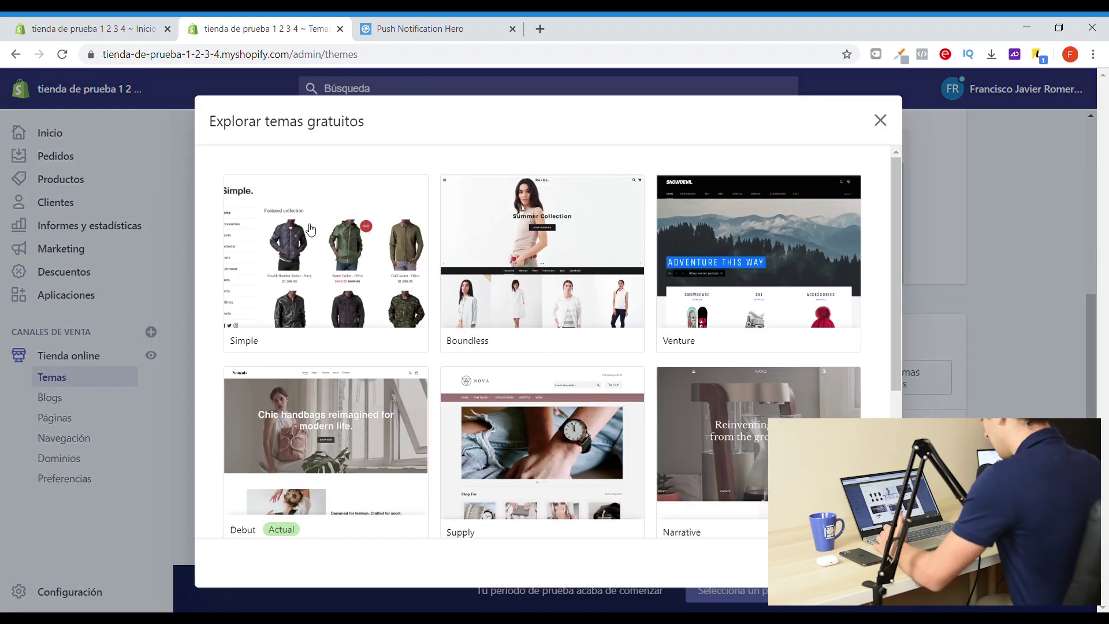
pyautogui.scroll(-3, 750, 287)
pyautogui.click(757, 263)
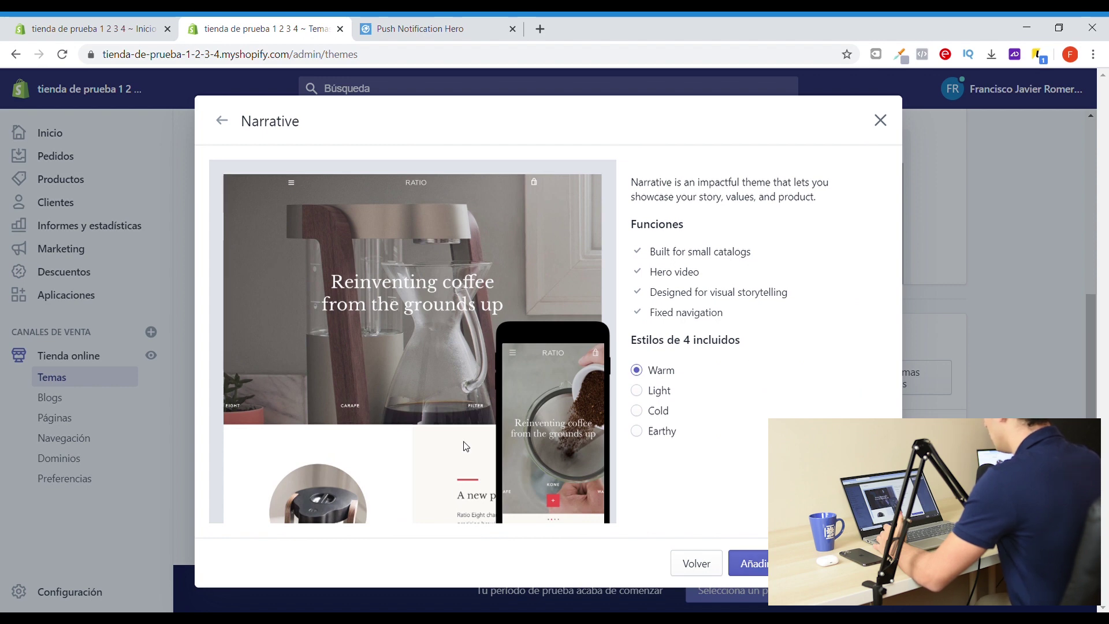
pyautogui.click(768, 563)
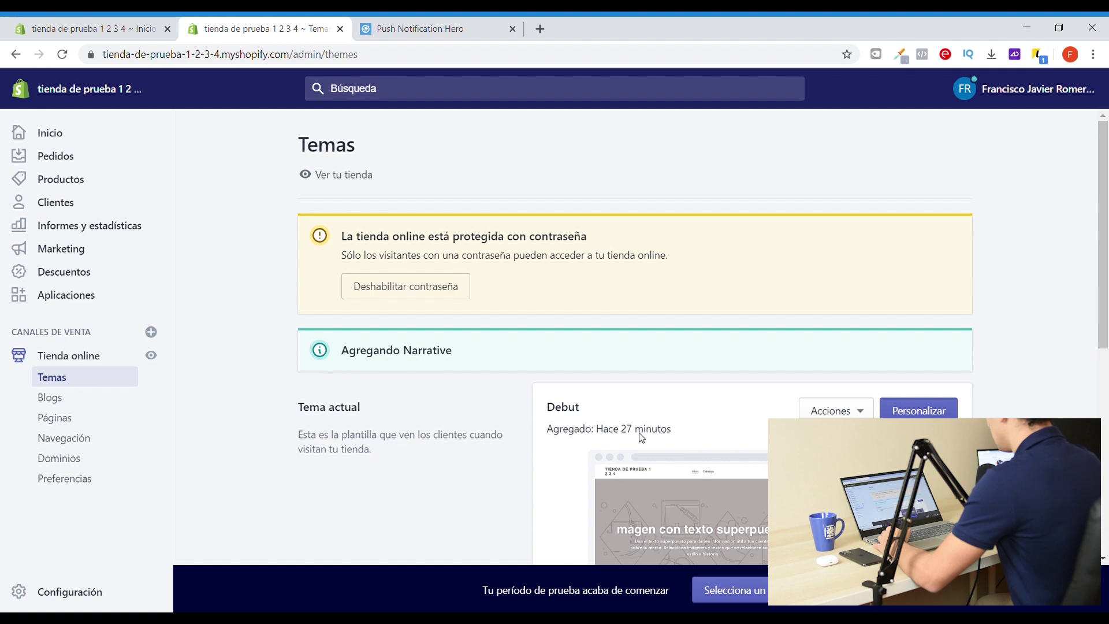
# Publish the Narrative theme from the theme library as the store's current theme, replacing Debut.
pyautogui.scroll(-6, 653, 449)
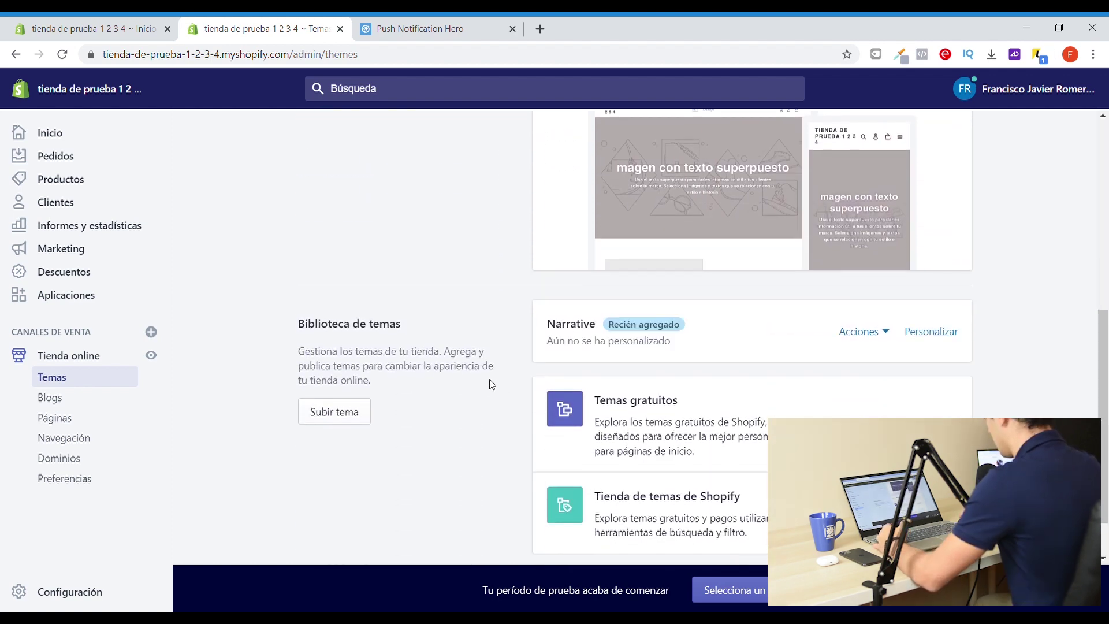
pyautogui.scroll(1, 492, 384)
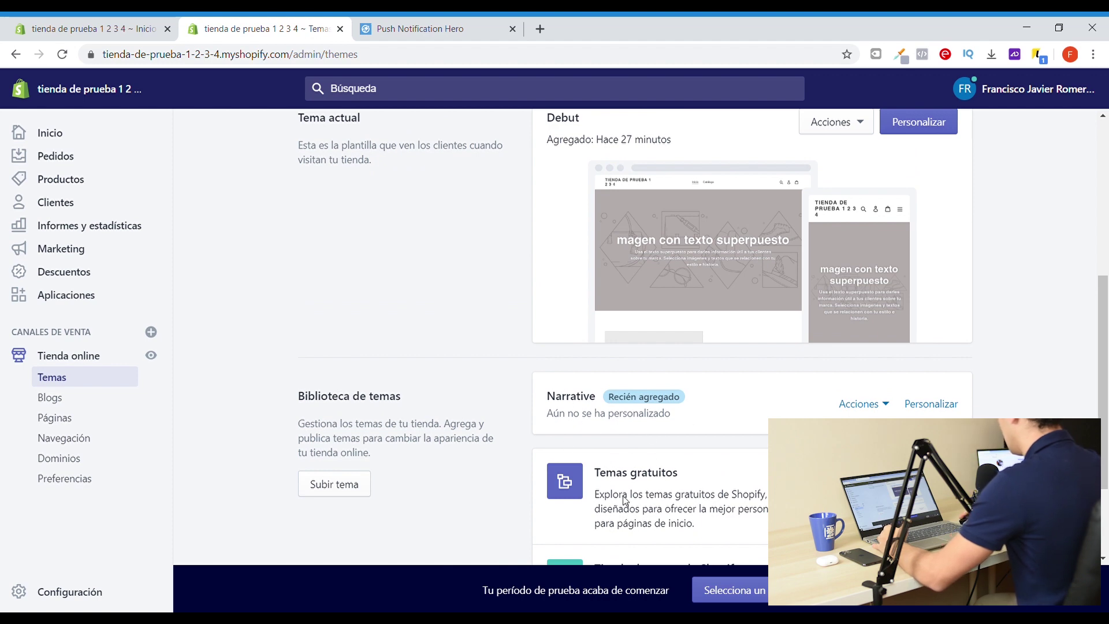
pyautogui.scroll(2, 606, 468)
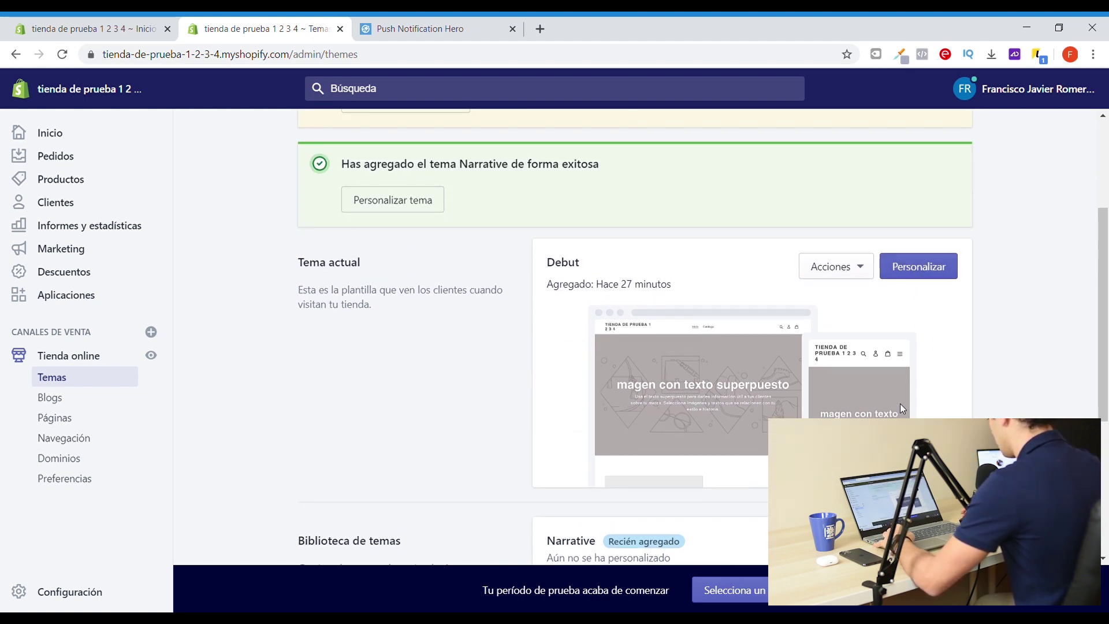
pyautogui.scroll(-1, 899, 404)
pyautogui.click(835, 194)
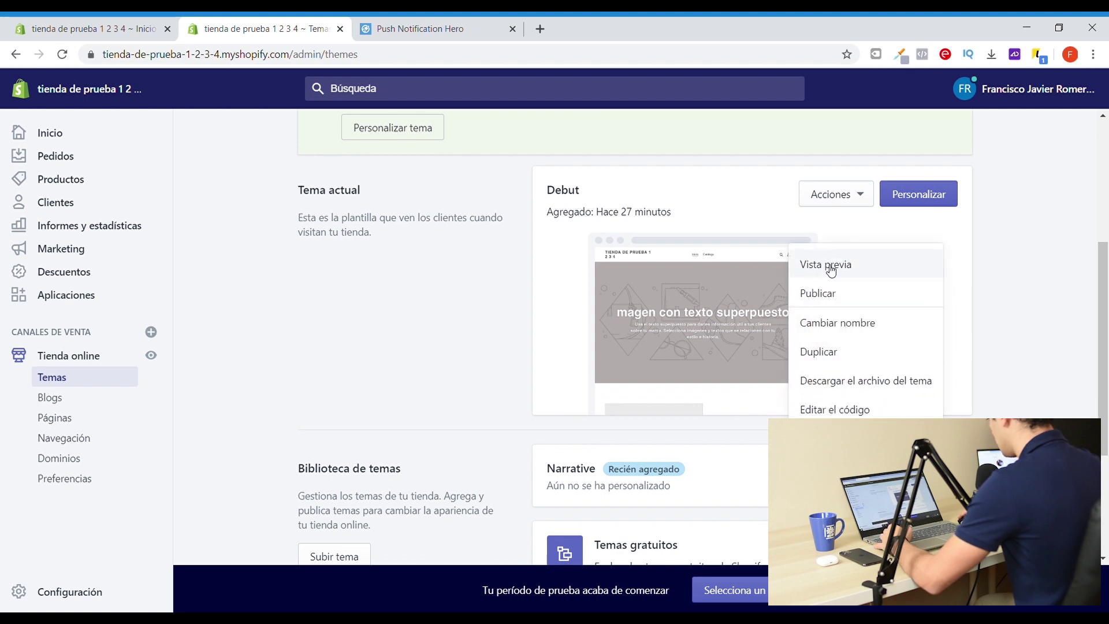
pyautogui.click(829, 294)
pyautogui.click(725, 516)
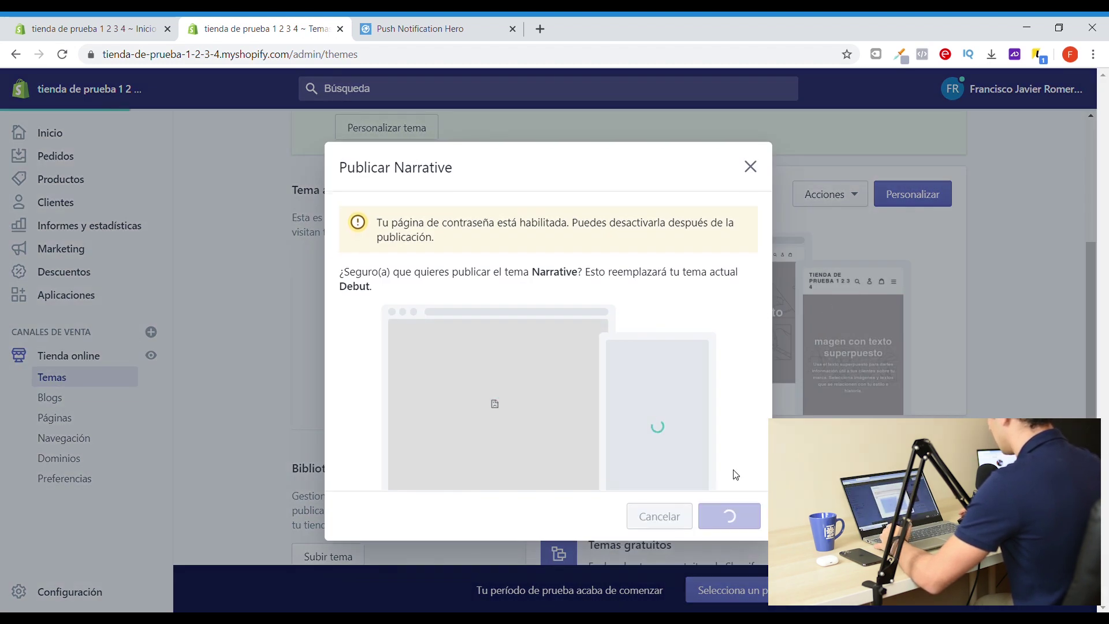
# Open the published Narrative theme for customization, switch to the mobile preview, and check its cart drawer.
pyautogui.scroll(4, 761, 299)
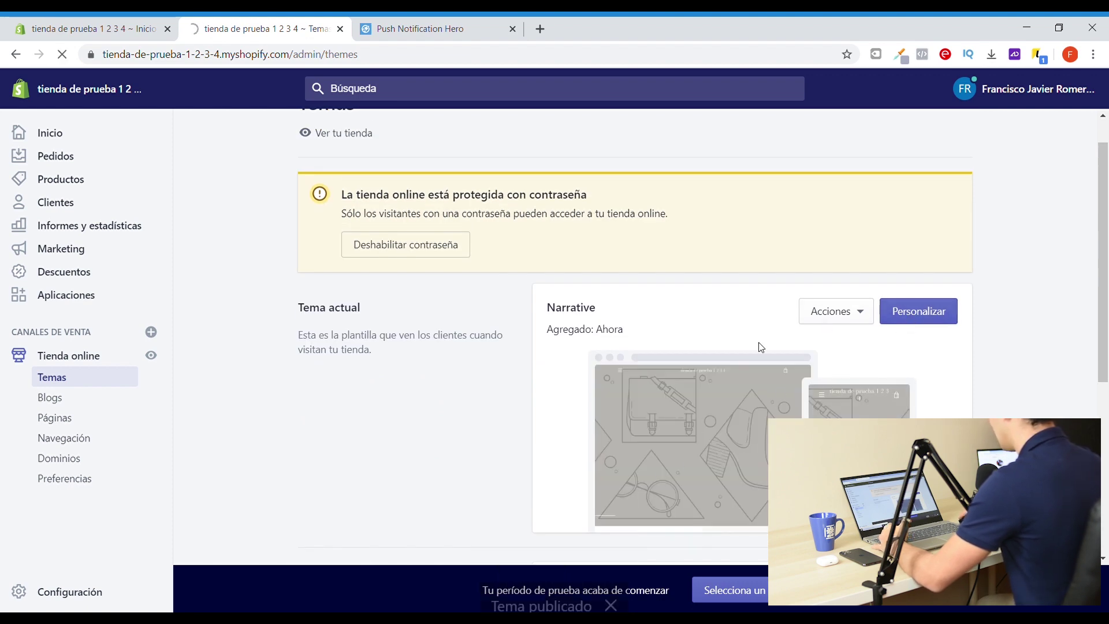
pyautogui.click(918, 310)
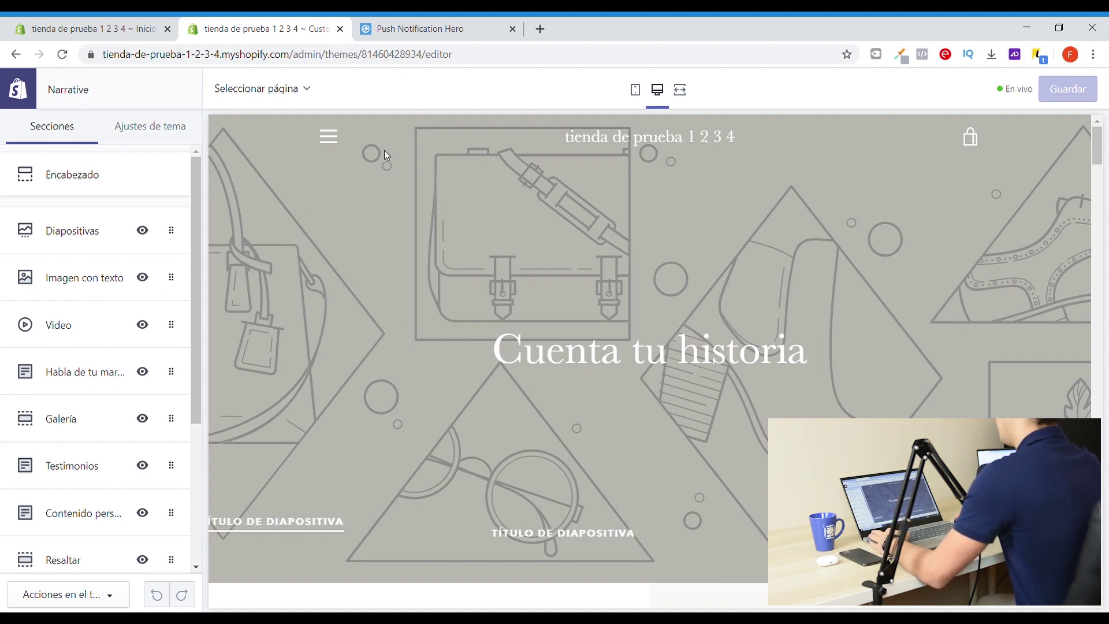
pyautogui.click(634, 90)
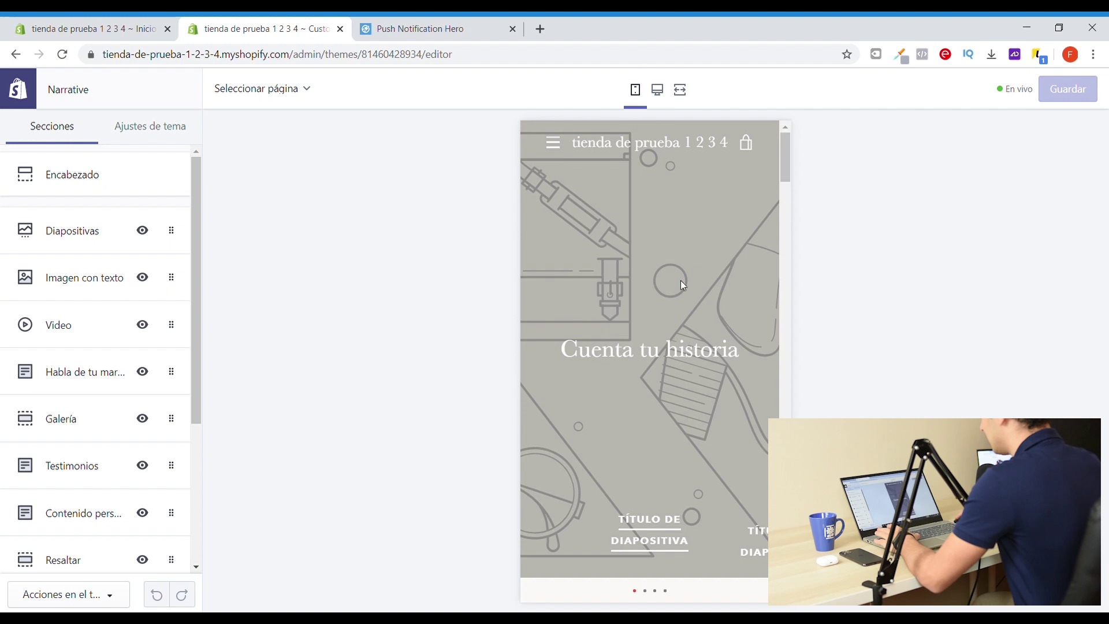
pyautogui.click(746, 142)
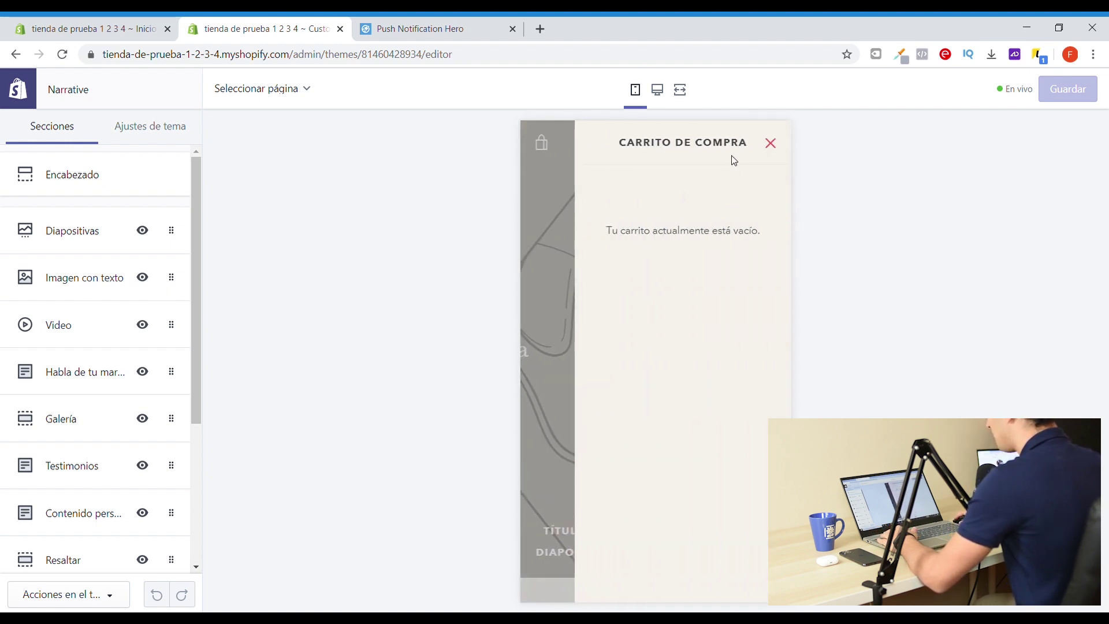
pyautogui.click(768, 143)
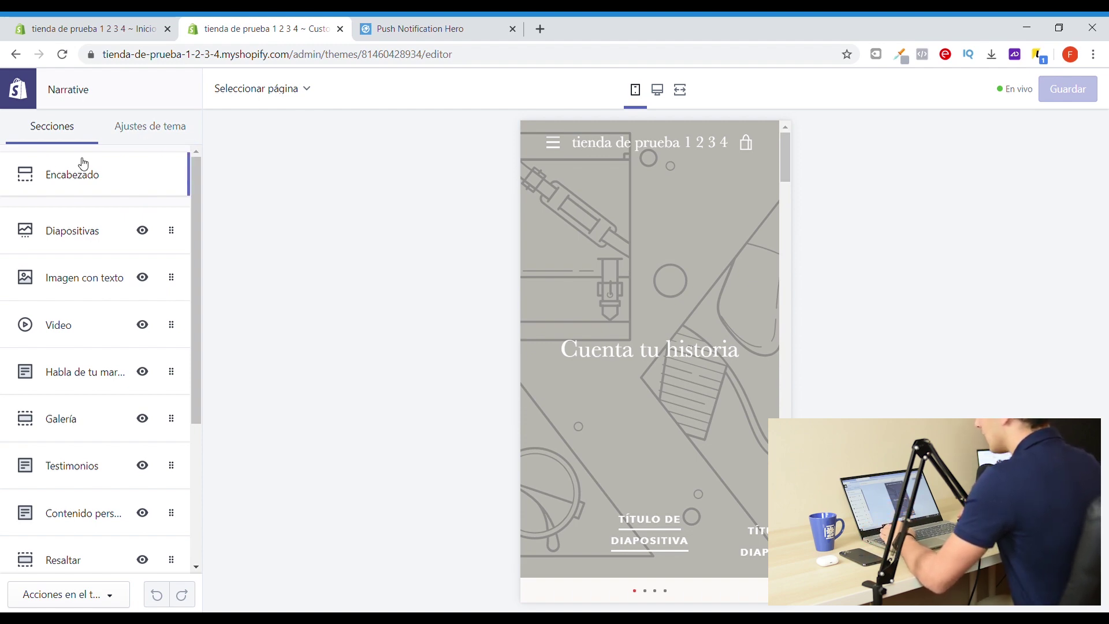
# Disable the cart notes option in the section settings of the theme's Carrito page.
pyautogui.click(306, 89)
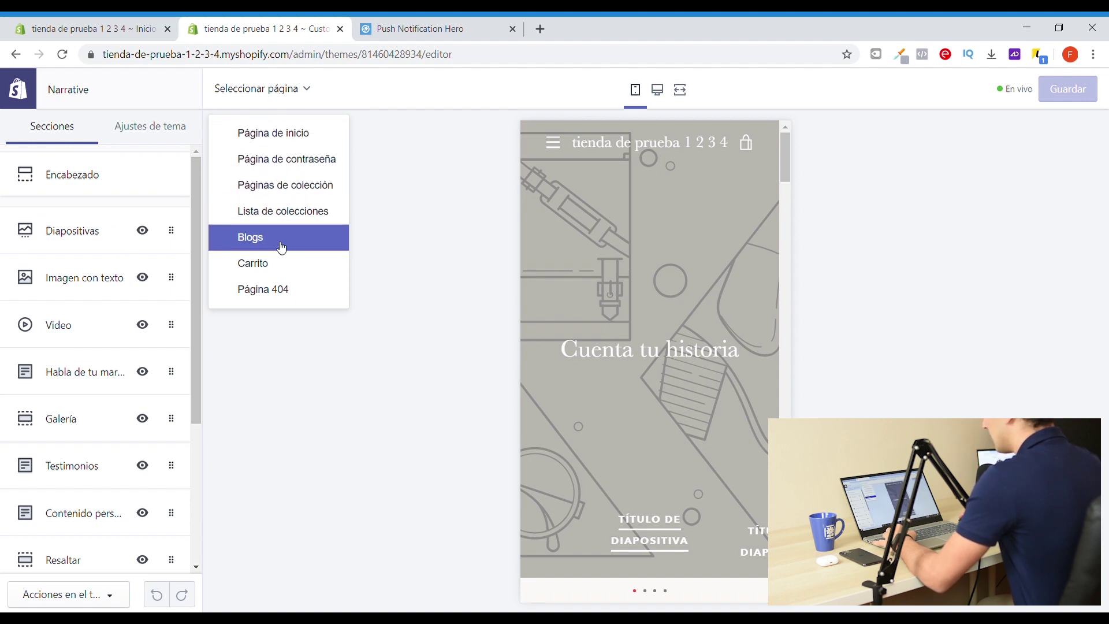
pyautogui.click(269, 263)
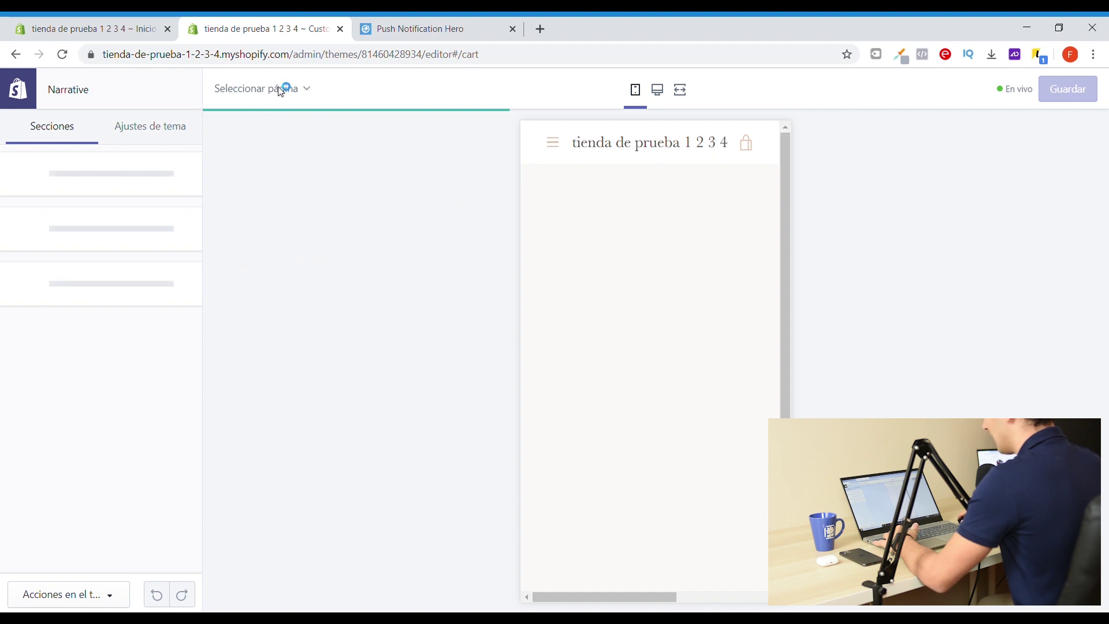
pyautogui.click(176, 215)
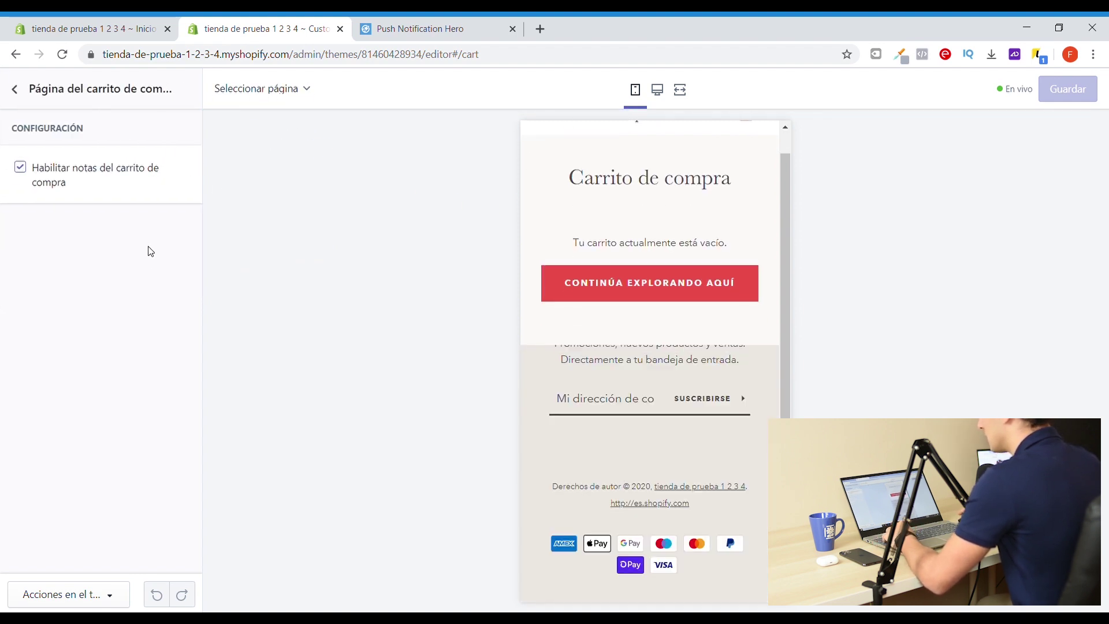
pyautogui.click(20, 167)
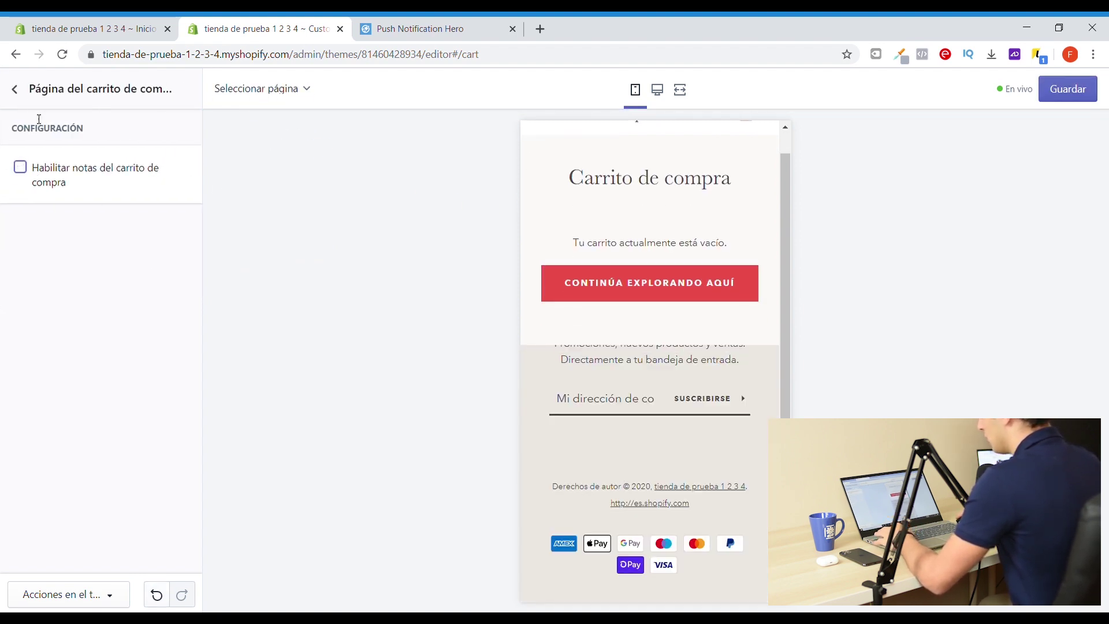
pyautogui.click(15, 89)
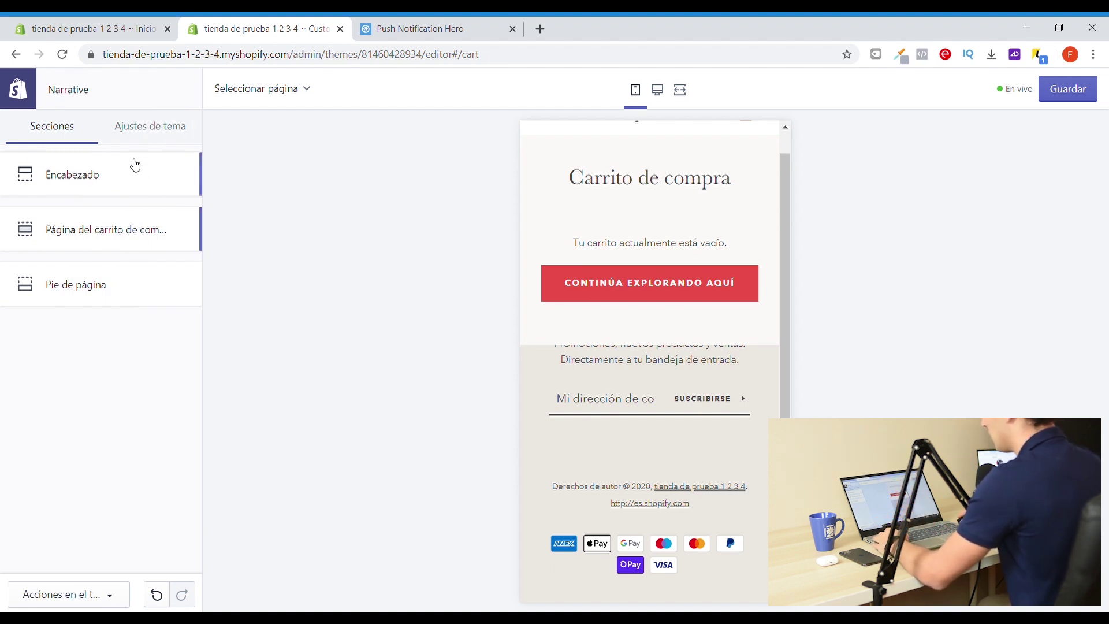
# Return to the Página de inicio and add a Mapa section, keeping its default title and address.
pyautogui.click(257, 89)
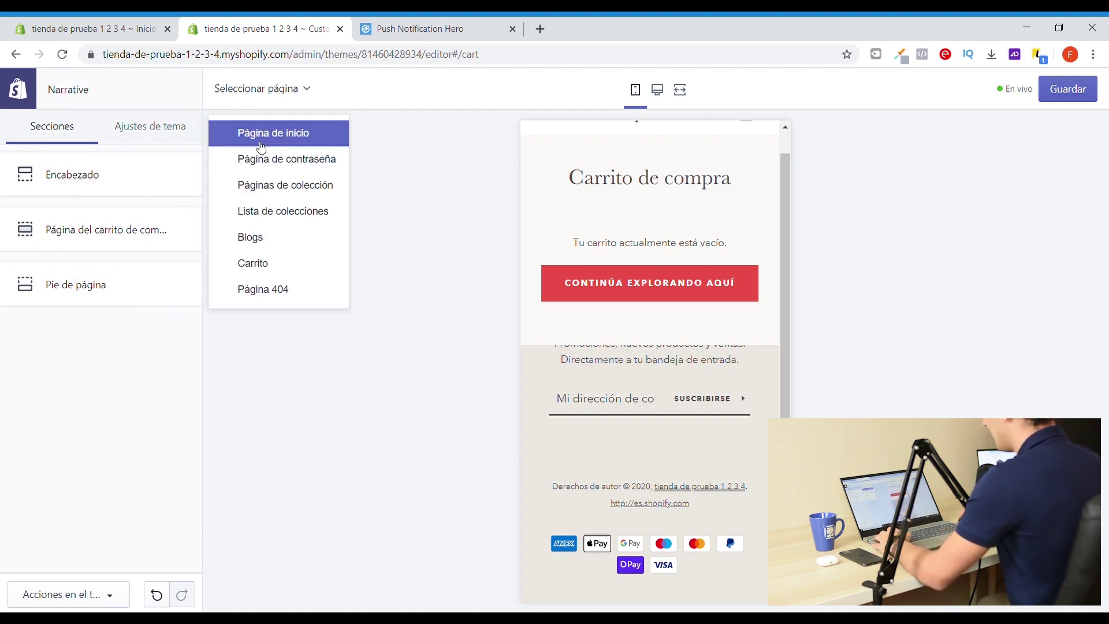
pyautogui.click(271, 134)
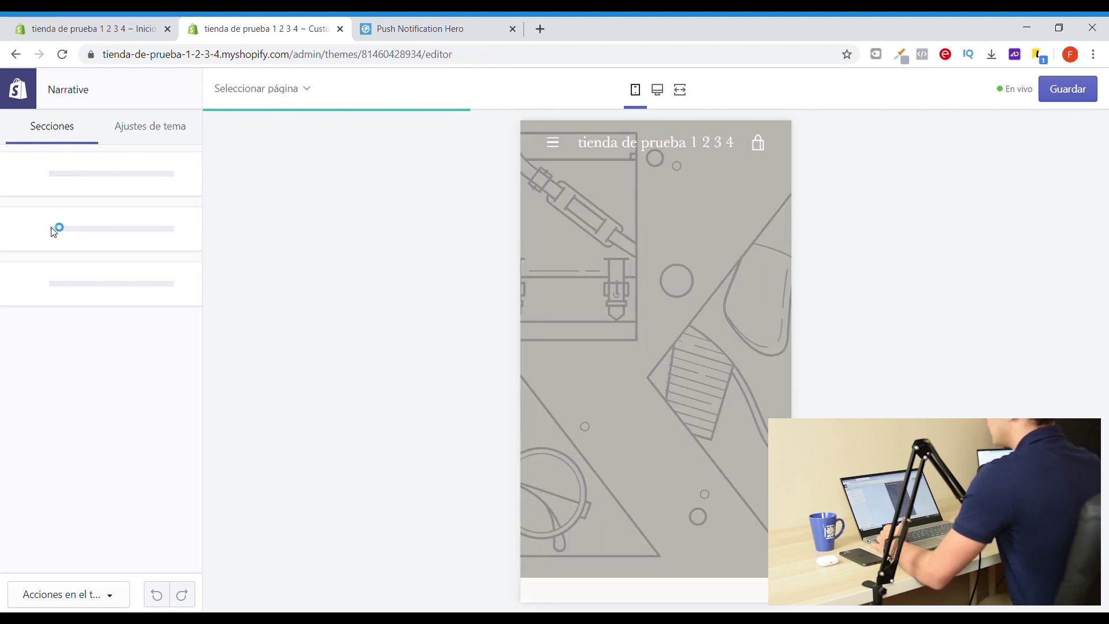
pyautogui.scroll(-4, 83, 343)
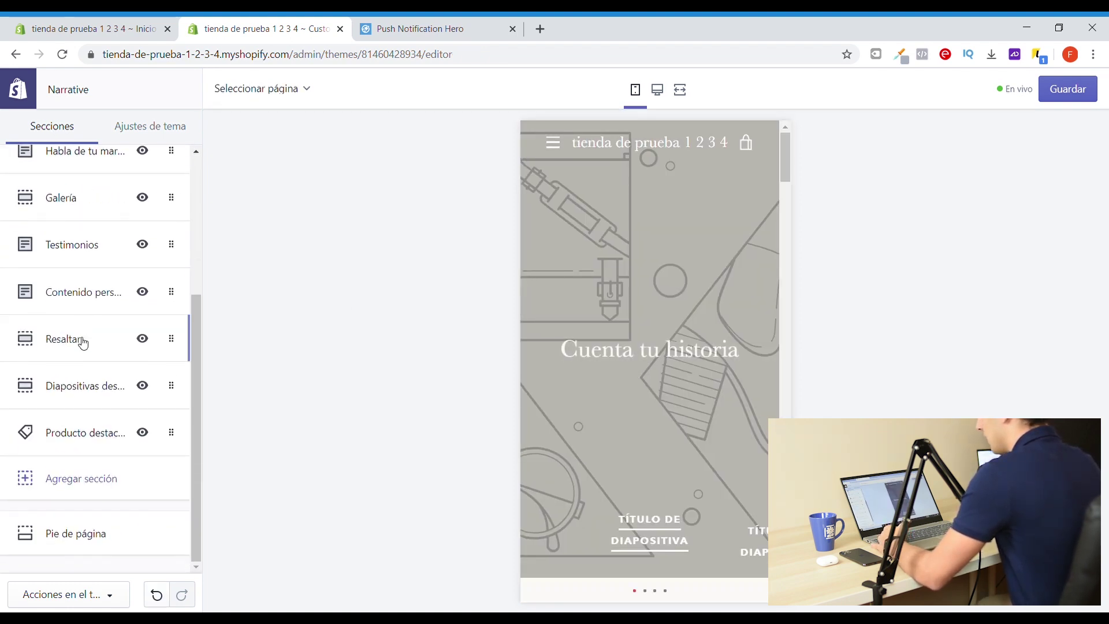
pyautogui.click(64, 482)
pyautogui.scroll(-5, 89, 304)
pyautogui.scroll(5, 83, 301)
pyautogui.scroll(-5, 82, 297)
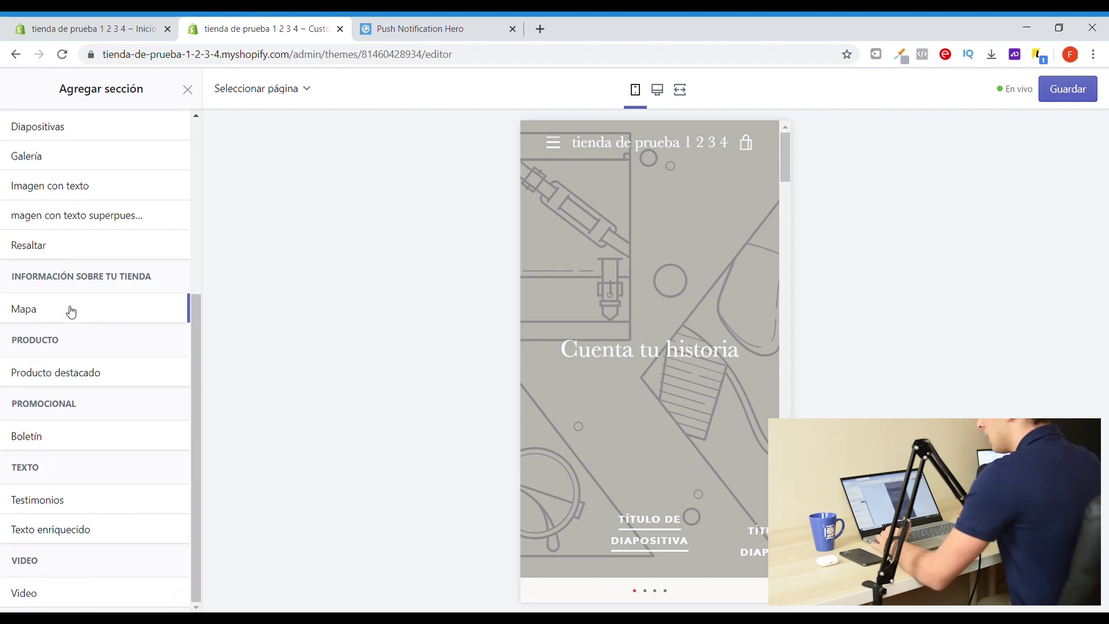
pyautogui.moveTo(99, 310)
pyautogui.click(147, 306)
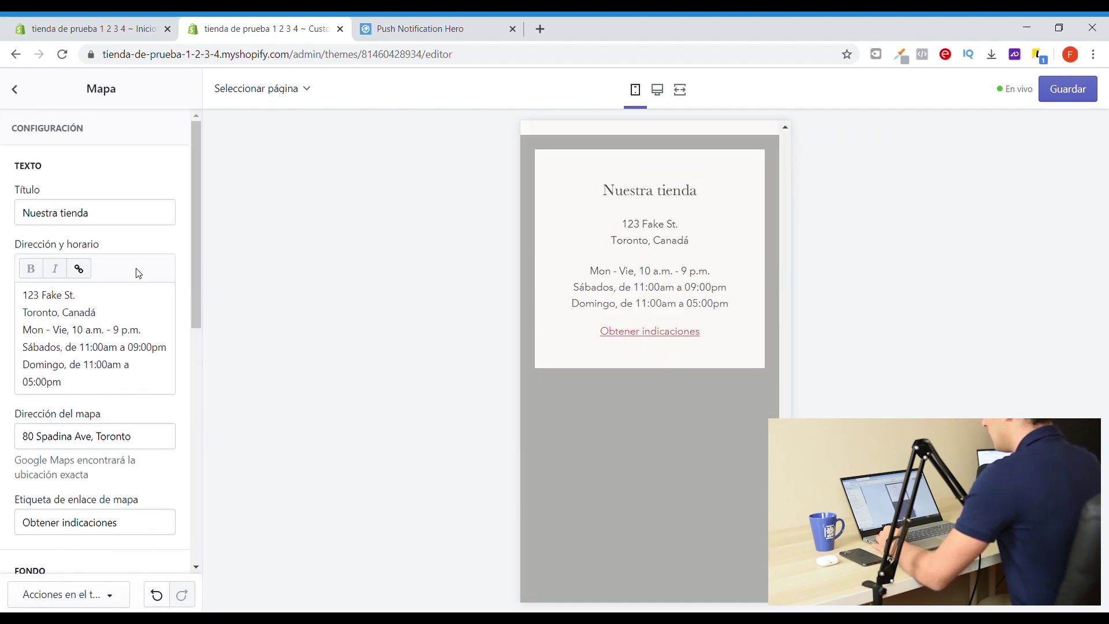
pyautogui.click(78, 213)
pyautogui.click(16, 91)
# Set the primary accent color to black in the theme's color settings and review the mobile home page preview.
pyautogui.scroll(10, 598, 284)
pyautogui.scroll(4, 109, 154)
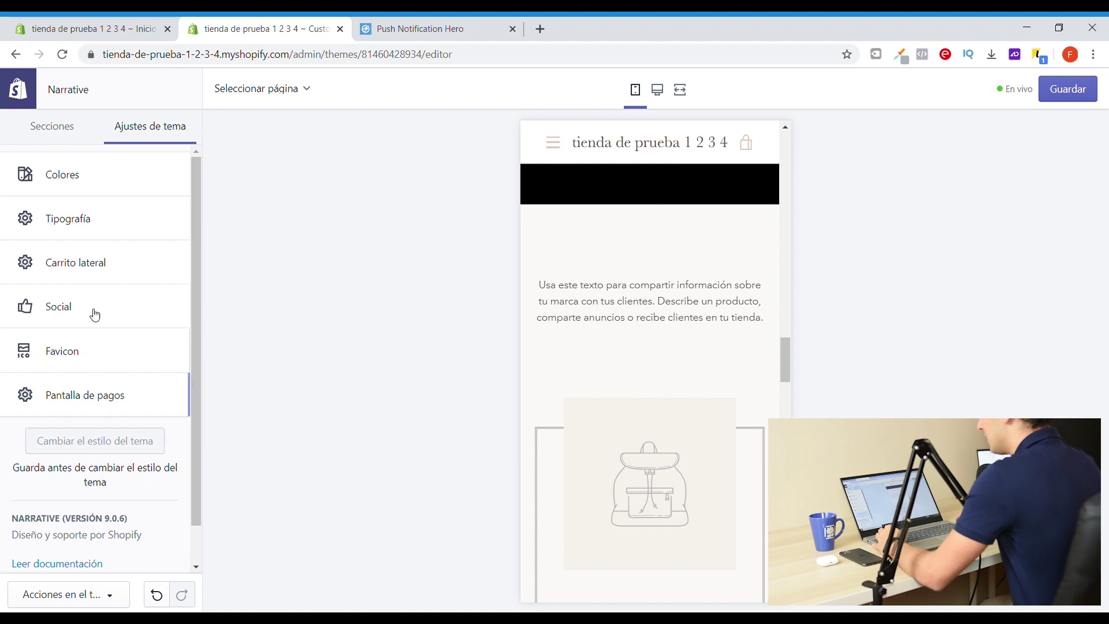
pyautogui.click(71, 174)
pyautogui.click(44, 161)
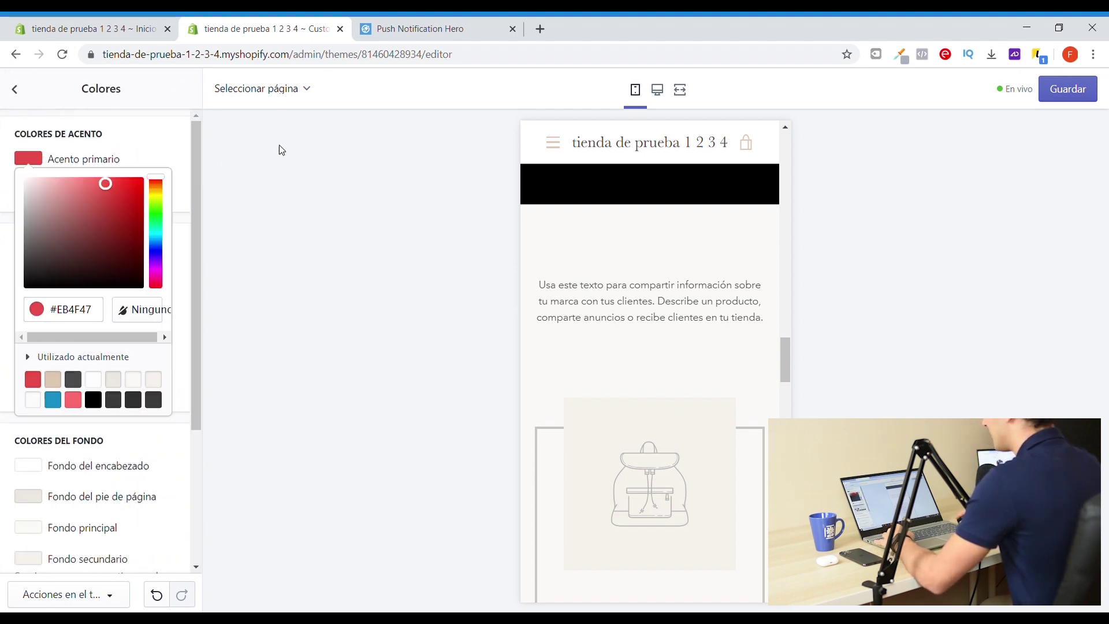
pyautogui.click(253, 90)
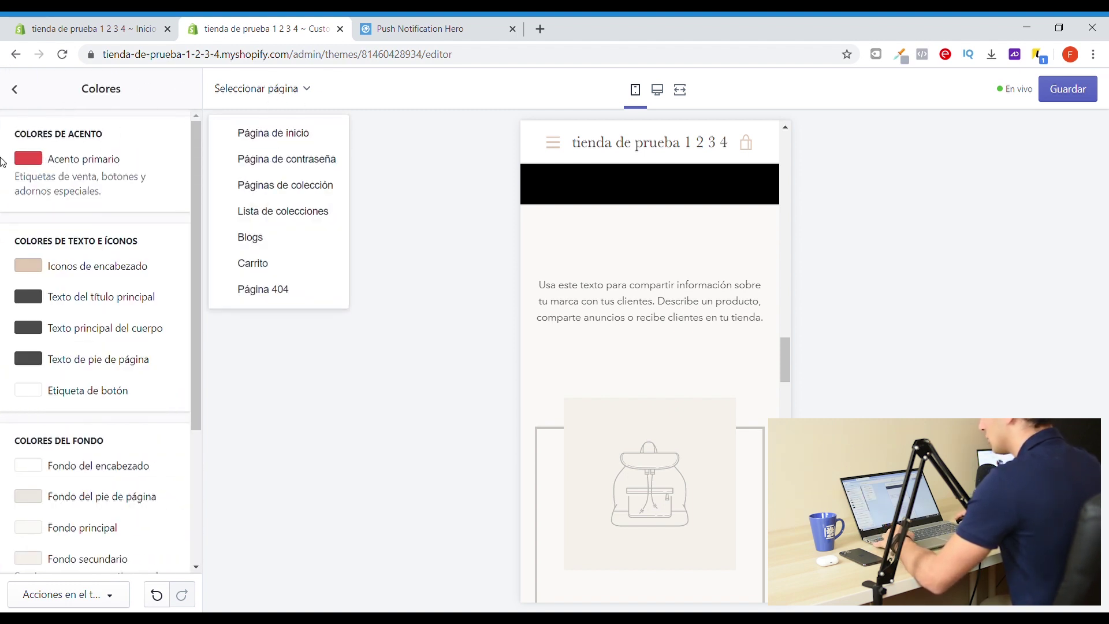
pyautogui.click(28, 159)
pyautogui.click(123, 139)
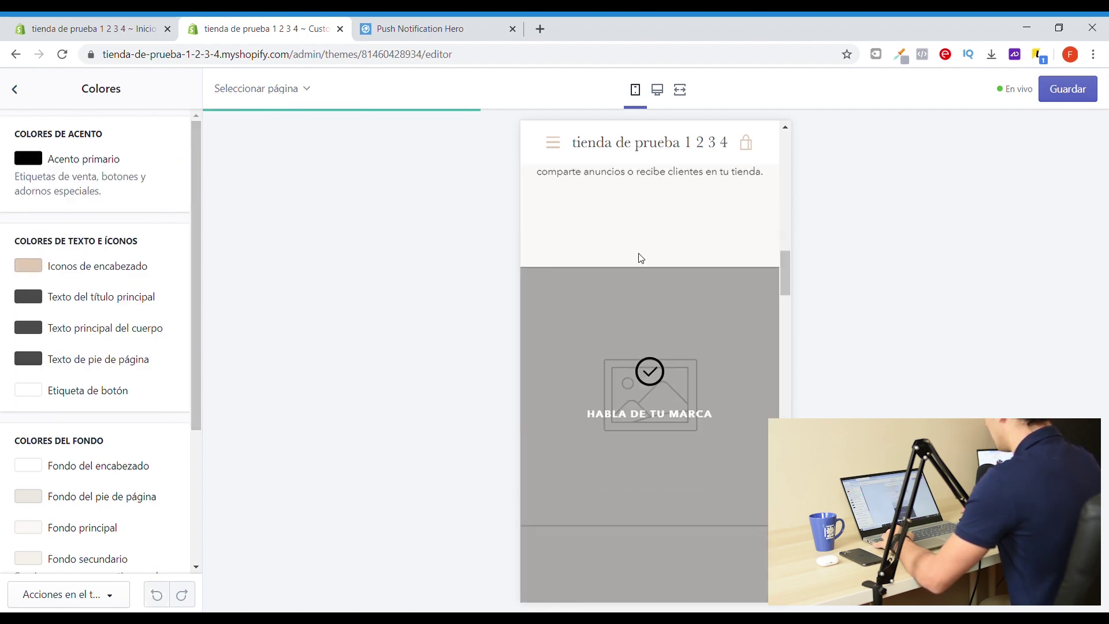
pyautogui.scroll(-15, 662, 249)
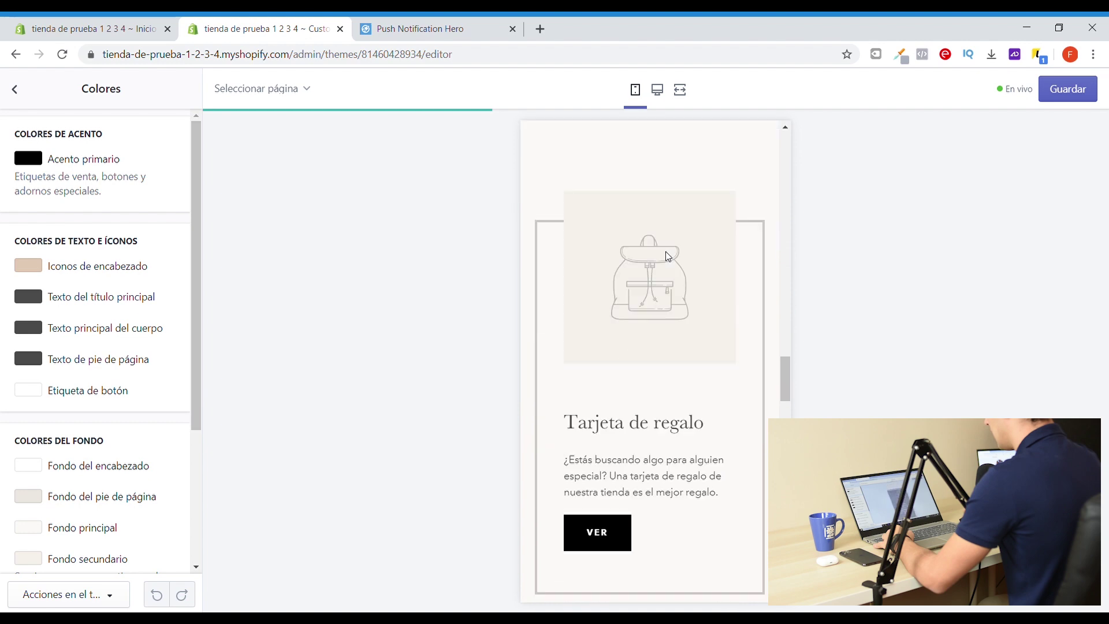
pyautogui.scroll(4, 673, 270)
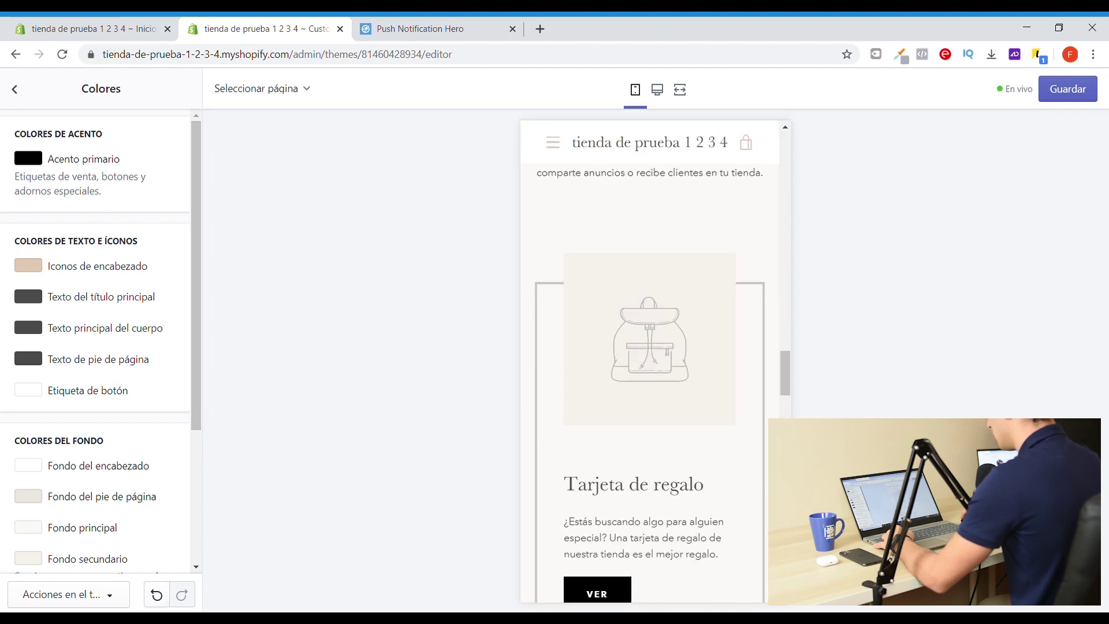
pyautogui.scroll(-20, 630, 587)
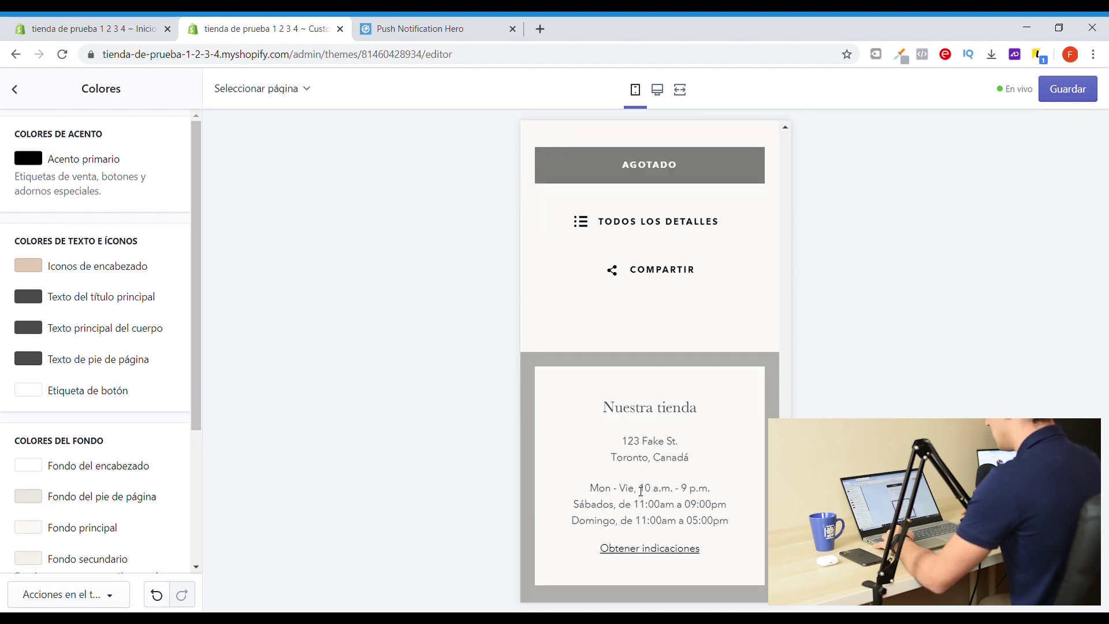
pyautogui.scroll(-3, 52, 367)
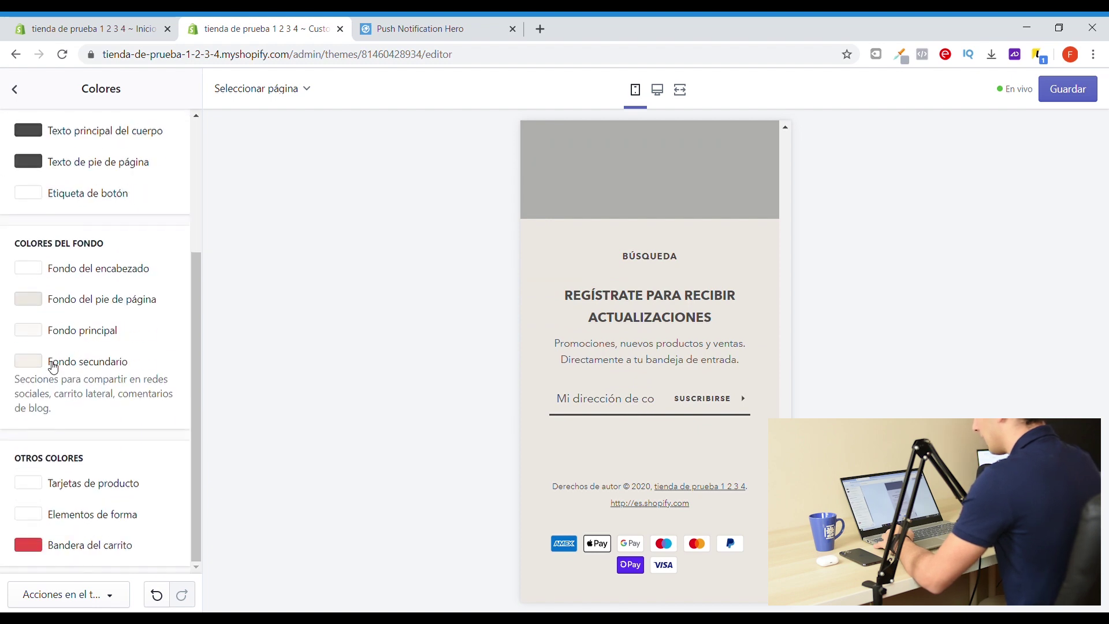
pyautogui.scroll(3, 63, 451)
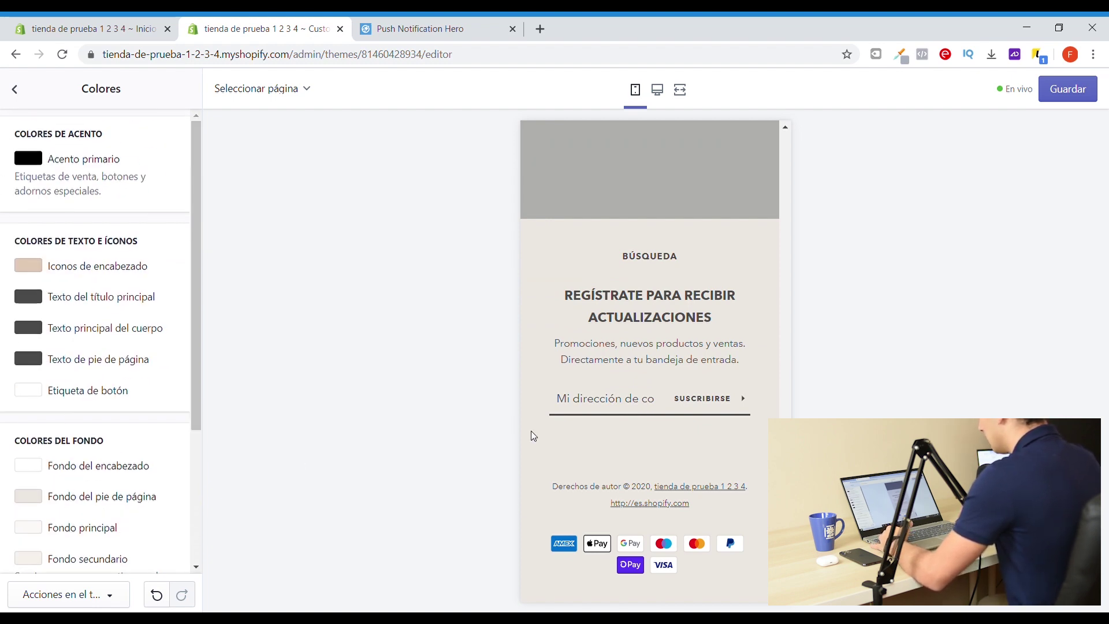
pyautogui.click(16, 89)
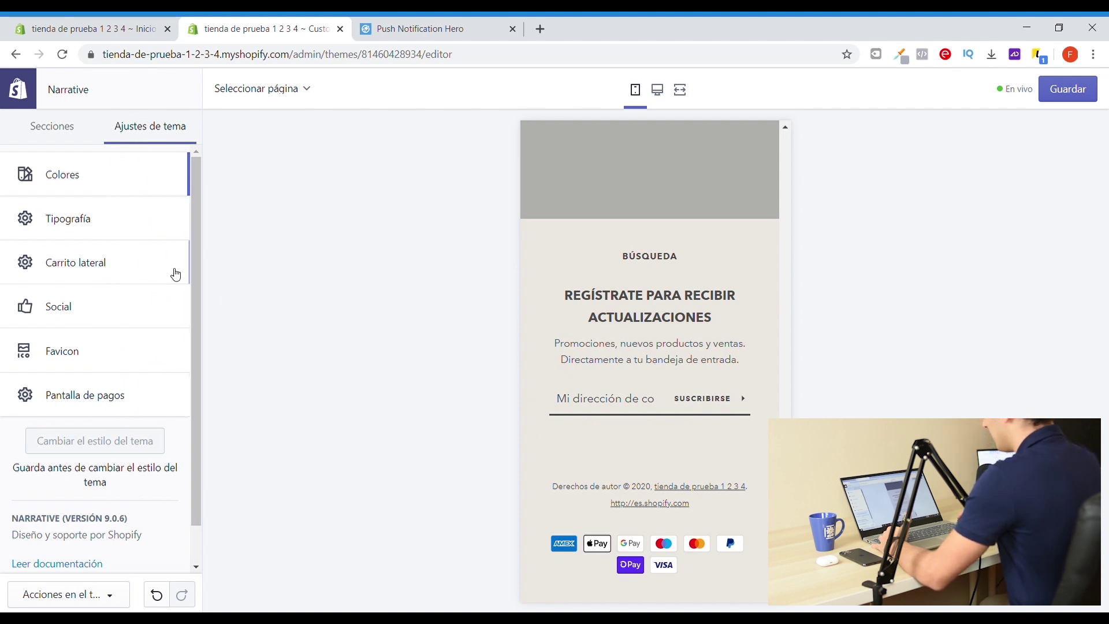
# Look through the theme's Tipografía, Carrito lateral, Favicon, and Social settings.
pyautogui.click(98, 230)
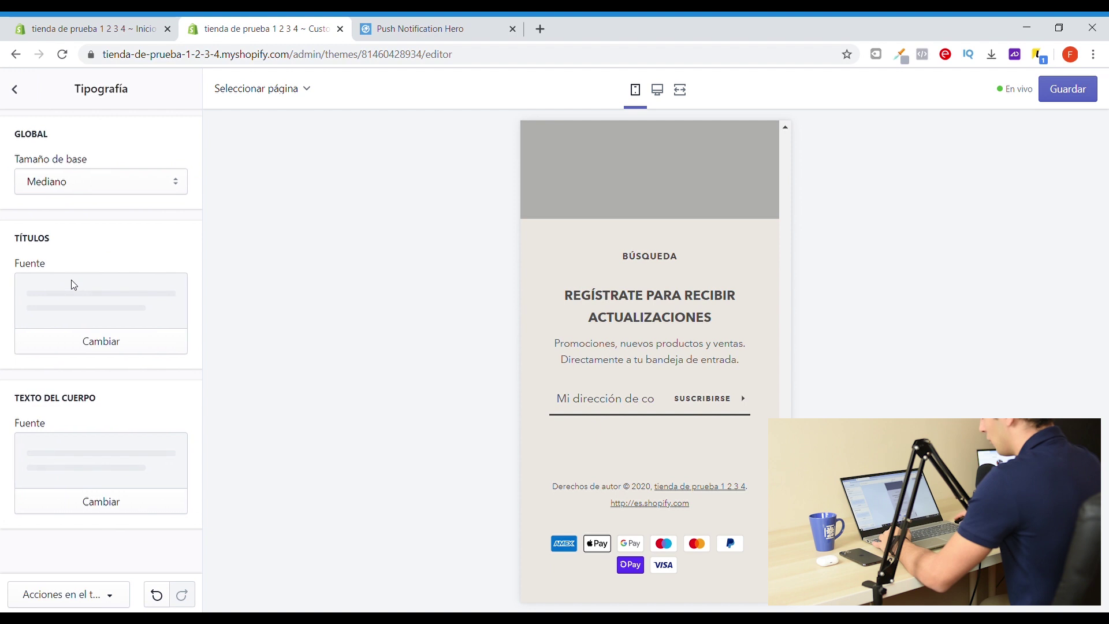
pyautogui.click(27, 105)
pyautogui.click(81, 280)
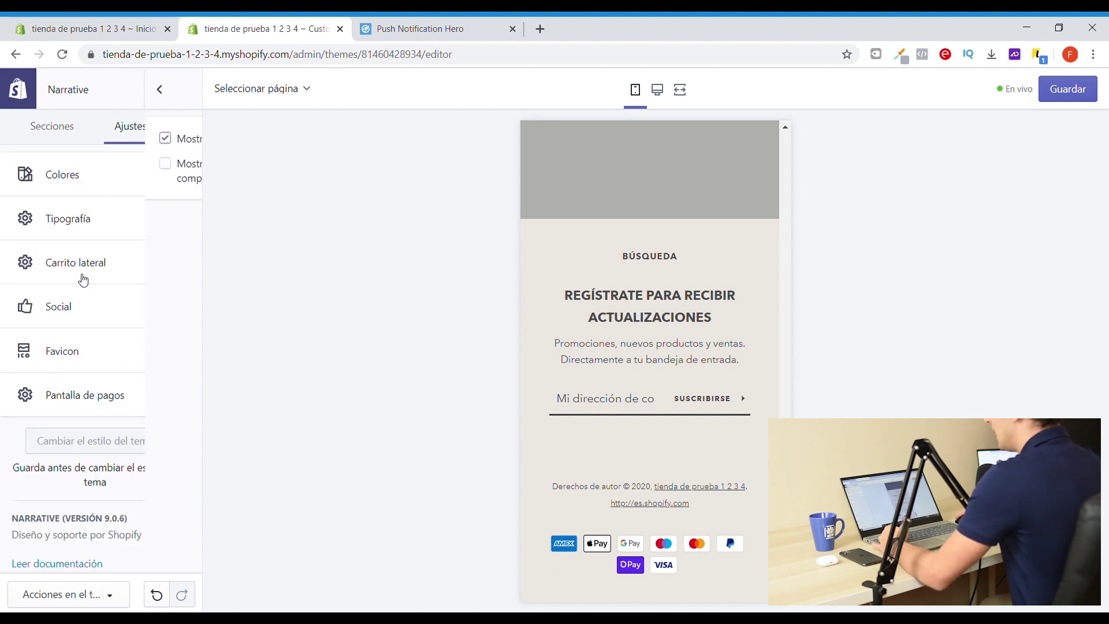
pyautogui.click(21, 94)
pyautogui.click(109, 352)
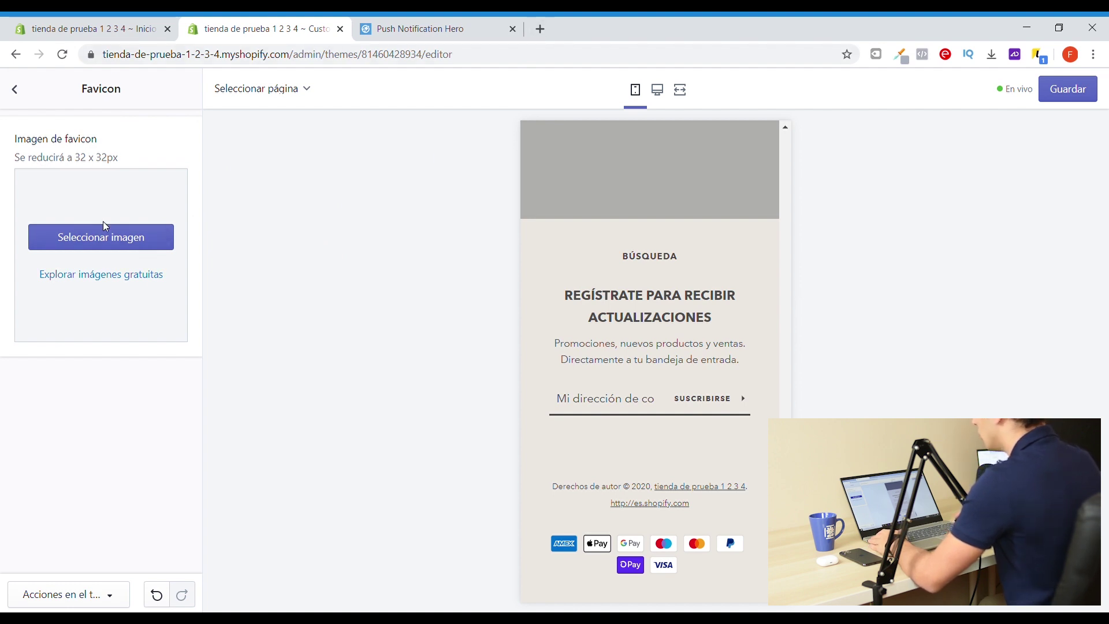
pyautogui.click(15, 89)
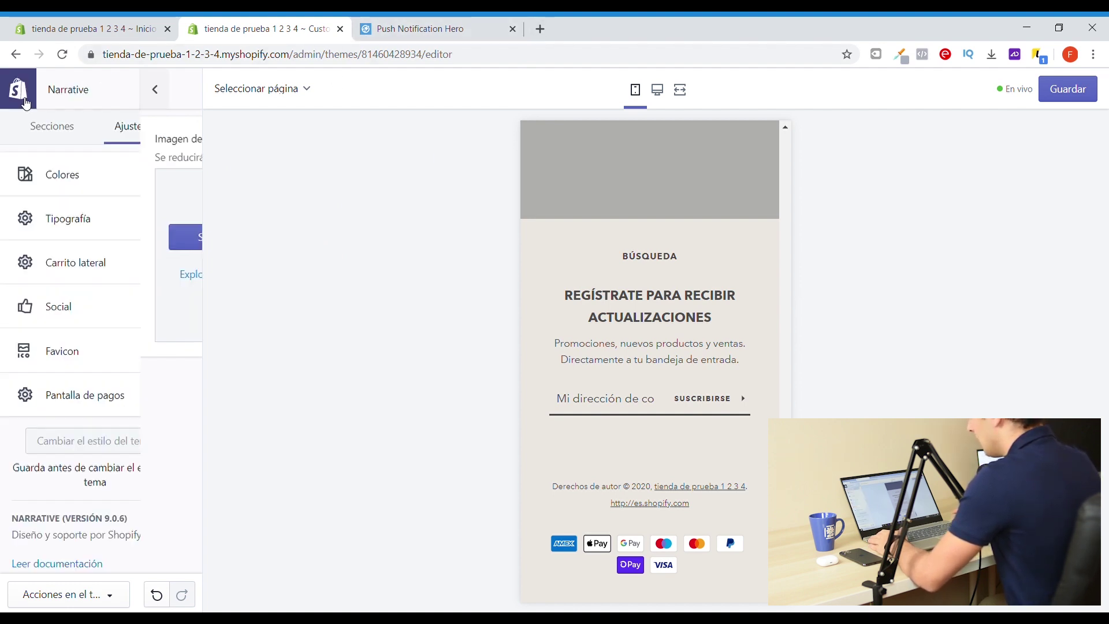
pyautogui.click(87, 306)
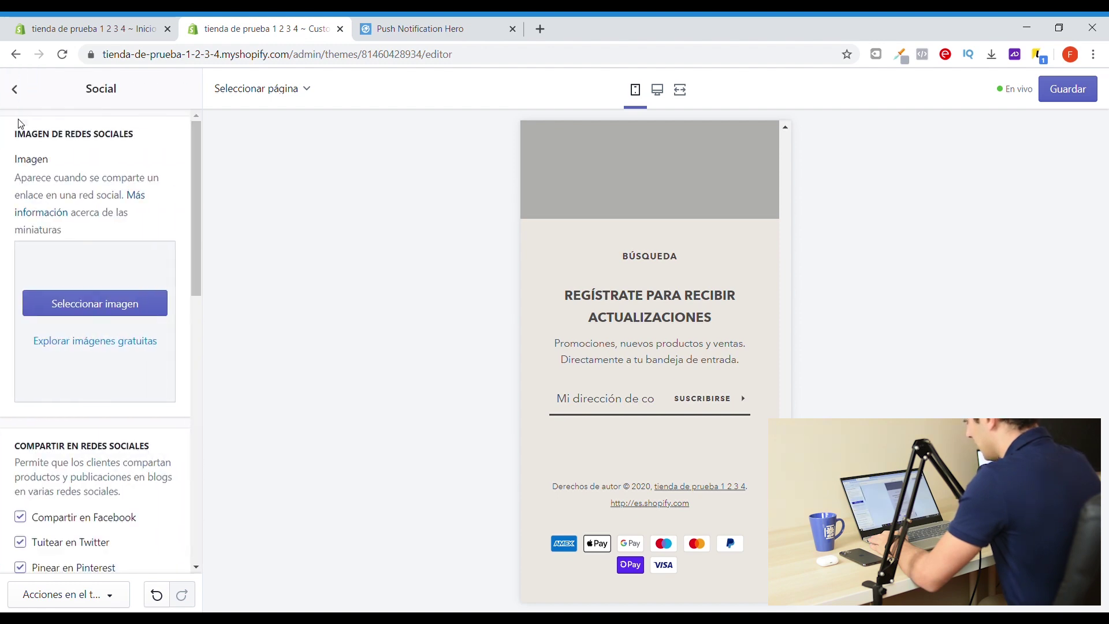
pyautogui.click(17, 89)
# Set the Botones color to green (#19C643) in the Pantalla de pagos theme settings.
pyautogui.click(82, 395)
pyautogui.scroll(-10, 69, 347)
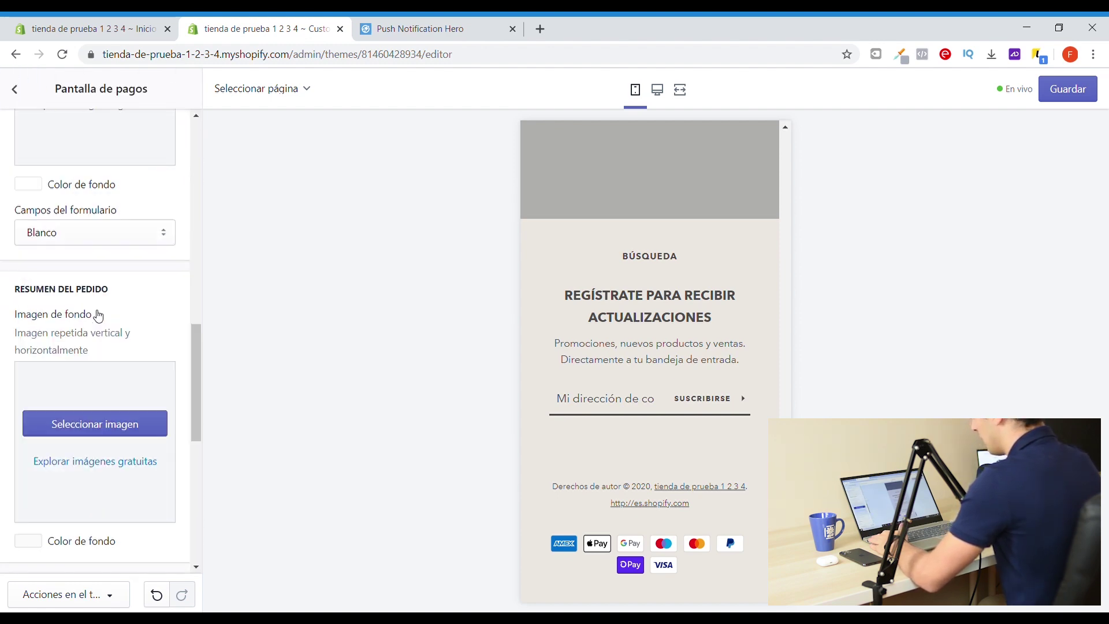
pyautogui.scroll(3, 68, 456)
pyautogui.click(29, 442)
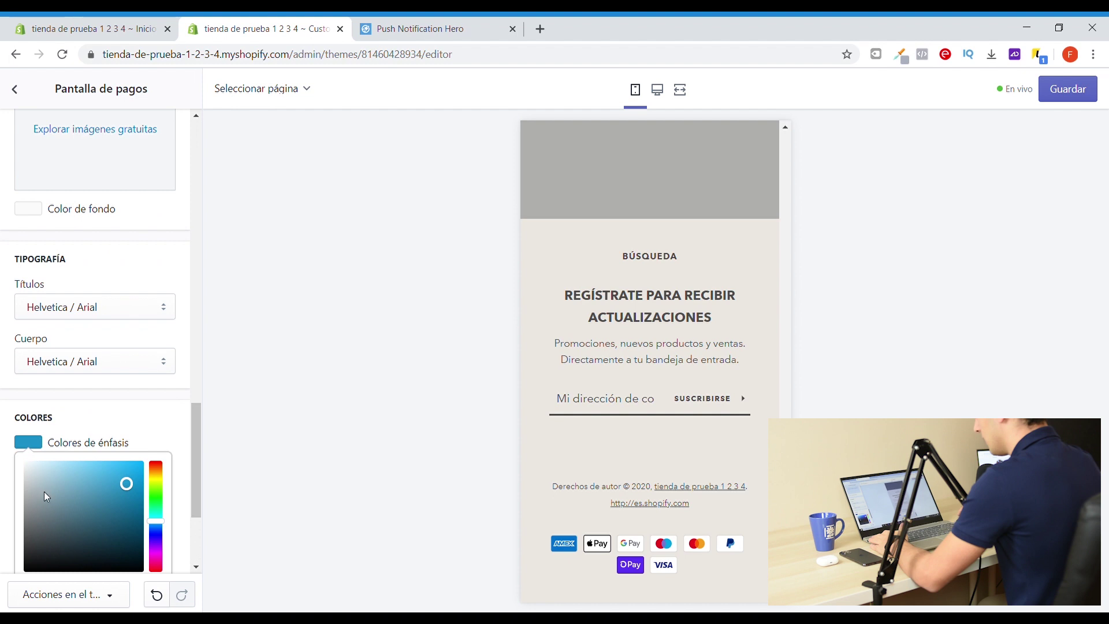
pyautogui.click(118, 417)
pyautogui.scroll(-3, 124, 421)
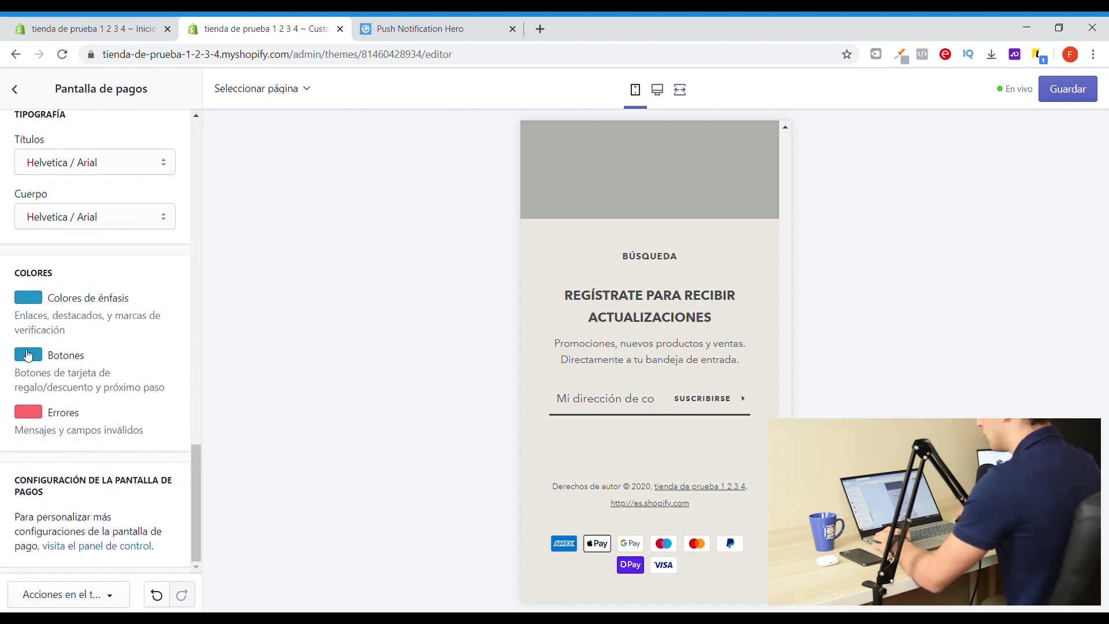
pyautogui.click(28, 354)
pyautogui.moveTo(155, 429); pyautogui.dragTo(155, 409)
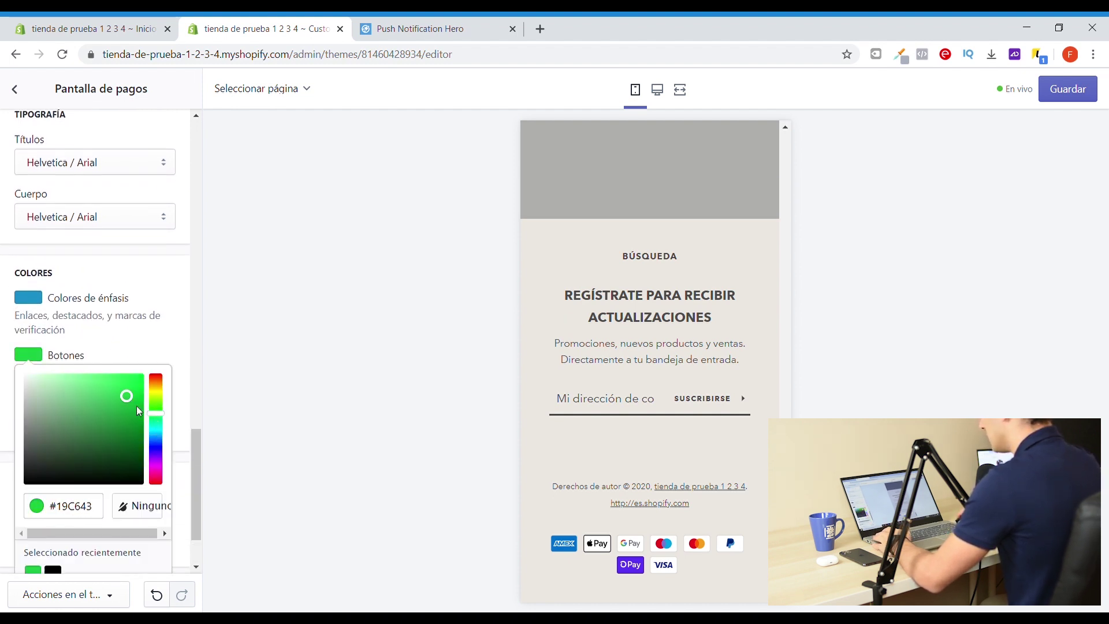
pyautogui.click(101, 355)
# Inspect the Errores color in the Pantalla de pagos settings, then return to the list of theme settings.
pyautogui.click(37, 416)
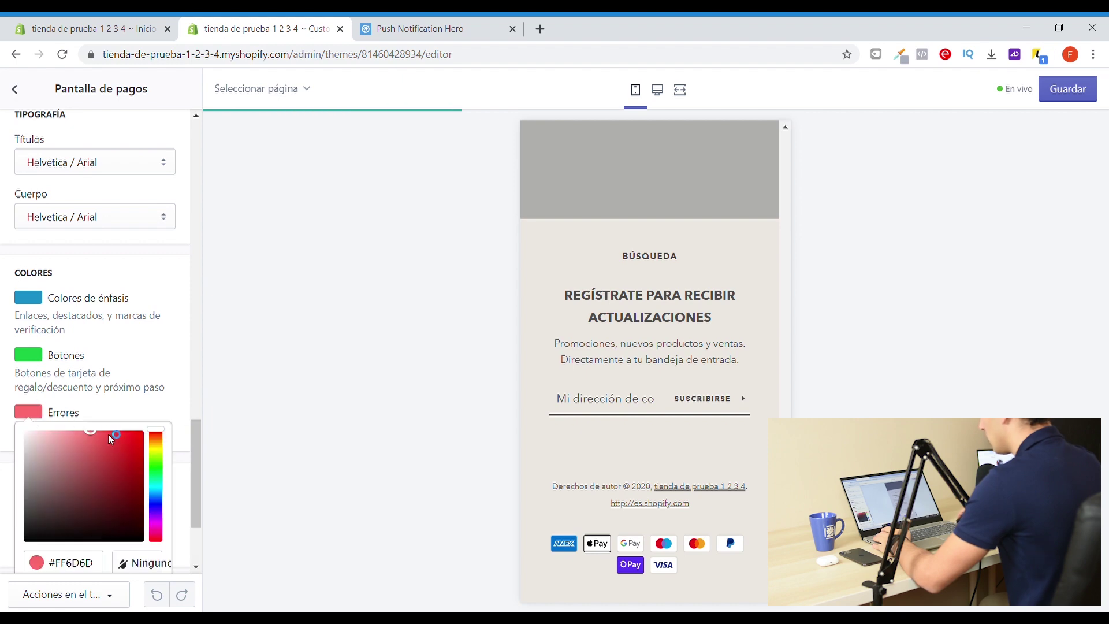
pyautogui.click(114, 414)
pyautogui.scroll(10, 99, 378)
pyautogui.scroll(5, 75, 346)
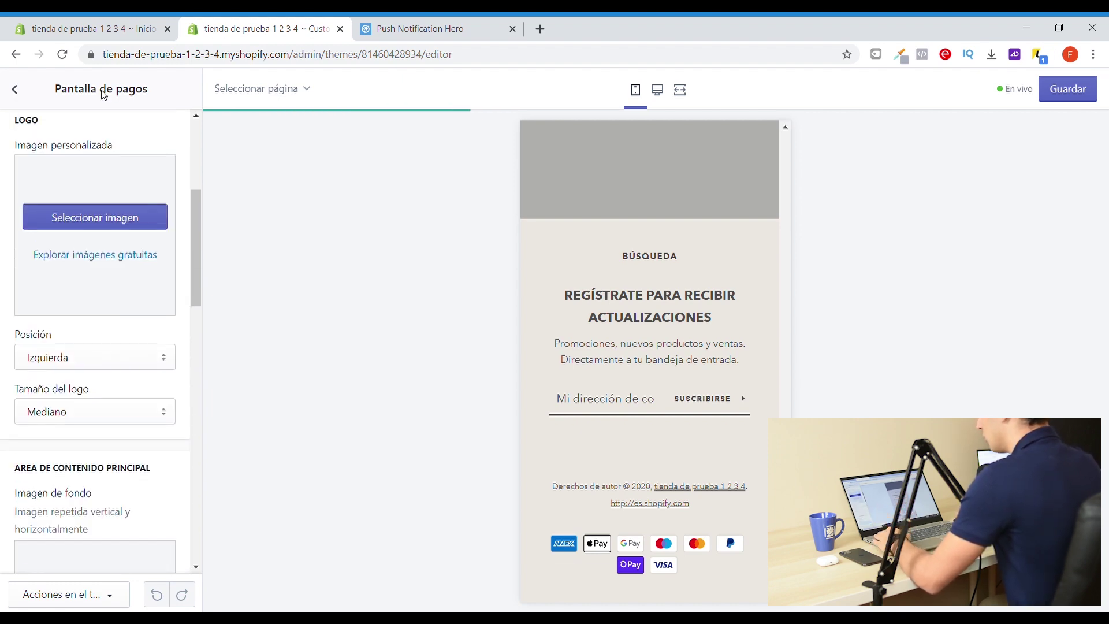
pyautogui.click(15, 88)
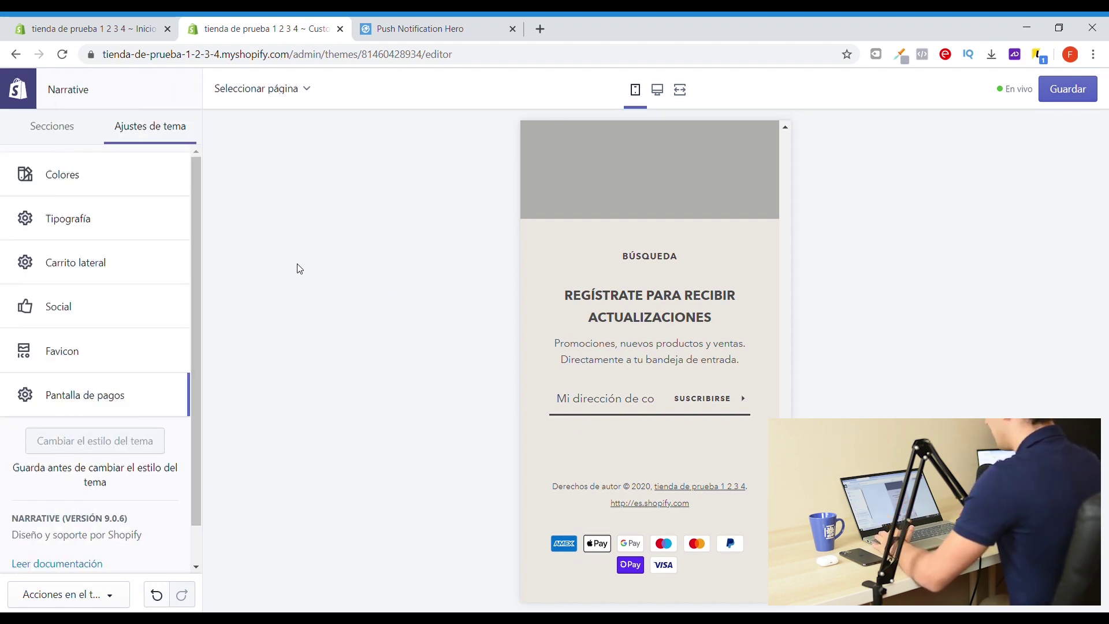
# Review the mobile home page preview and display the Narrative theme's list of sections.
pyautogui.scroll(15, 596, 329)
pyautogui.scroll(5, 623, 231)
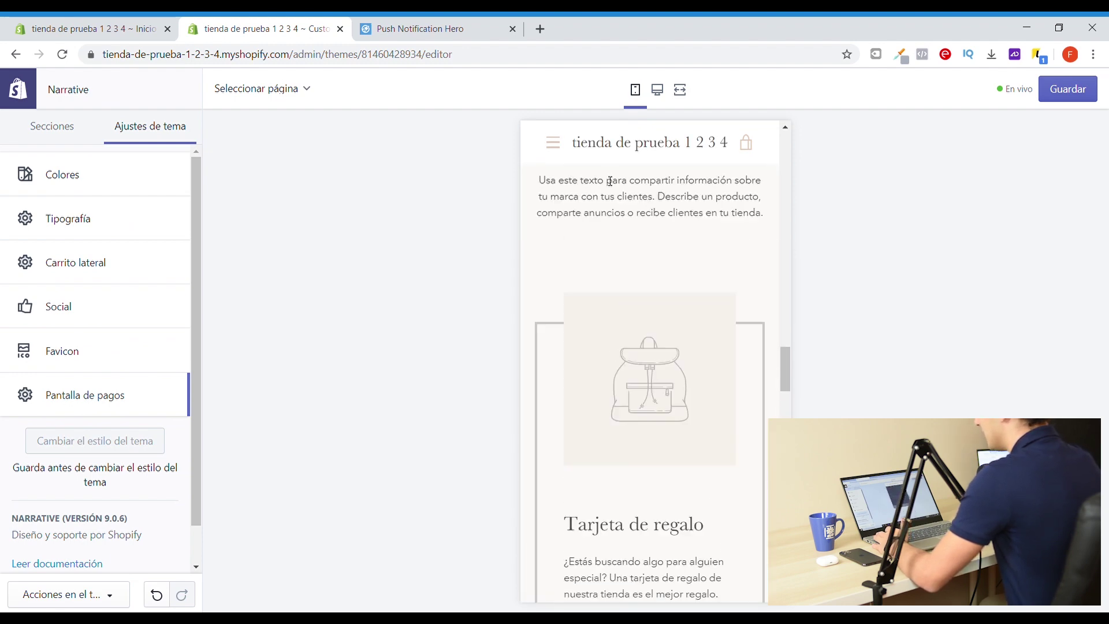
pyautogui.click(52, 125)
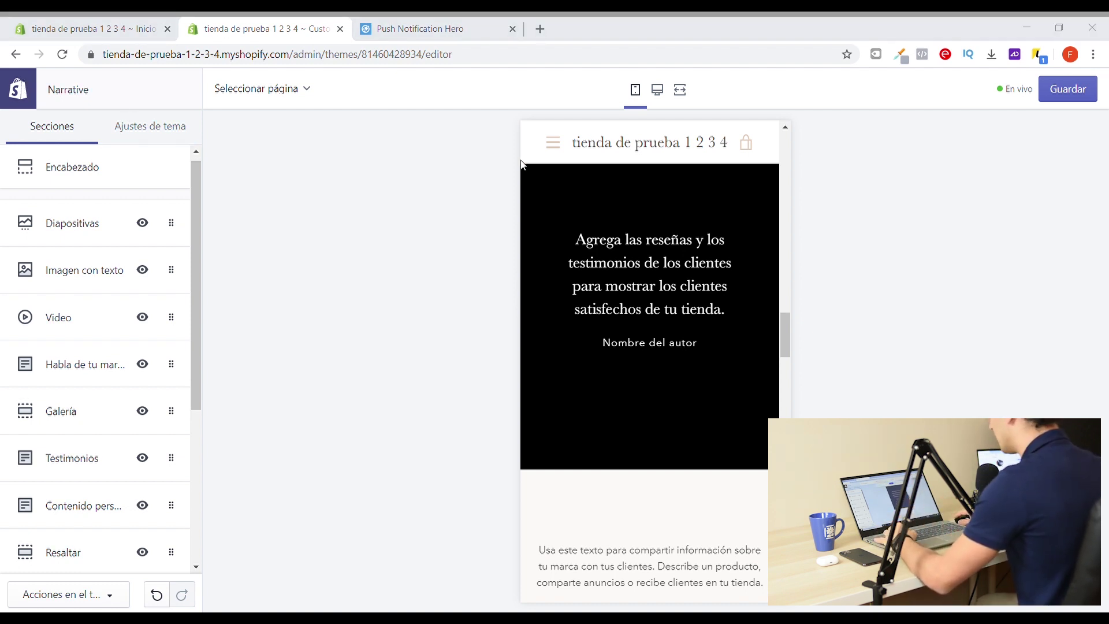
# Leave the theme editor for the store's Temas page and look over the current theme and theme library.
pyautogui.press('F5')
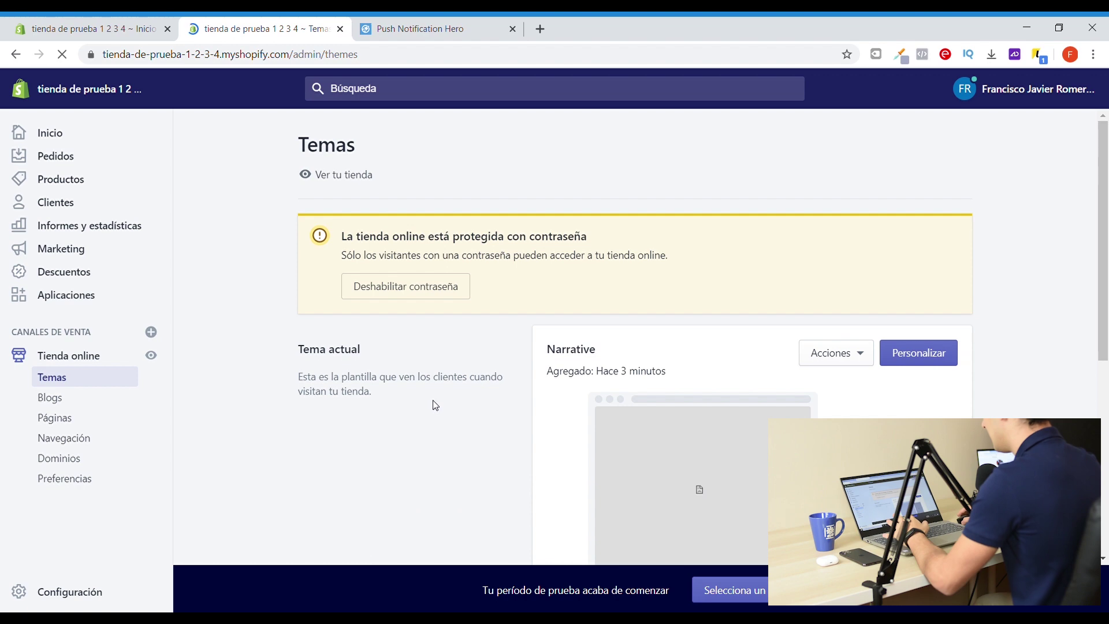
pyautogui.scroll(-3, 435, 403)
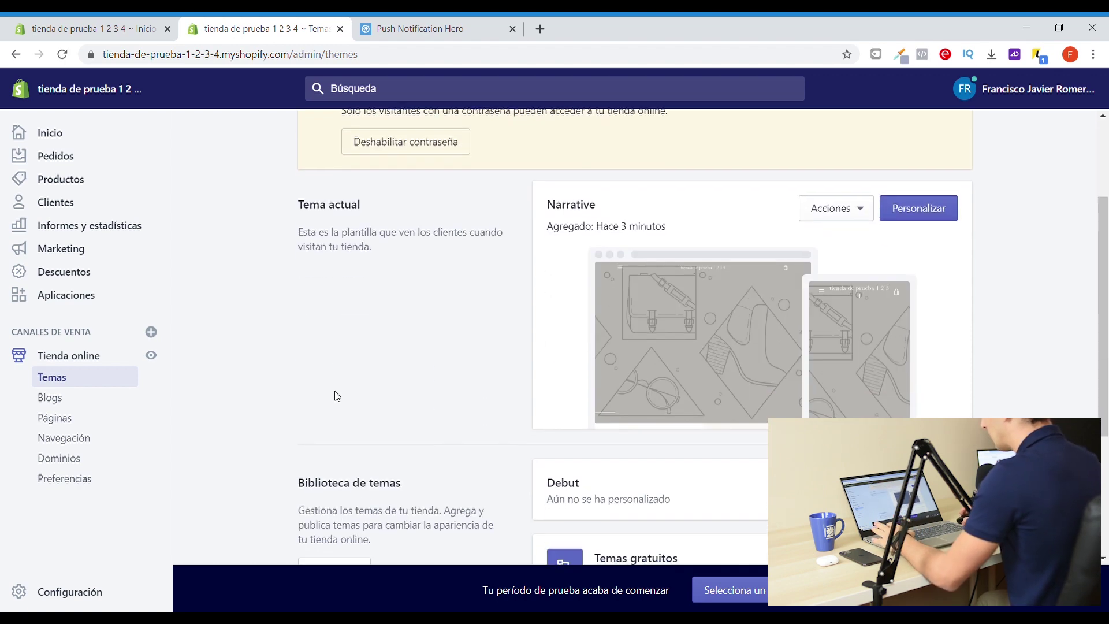
pyautogui.scroll(3, 407, 424)
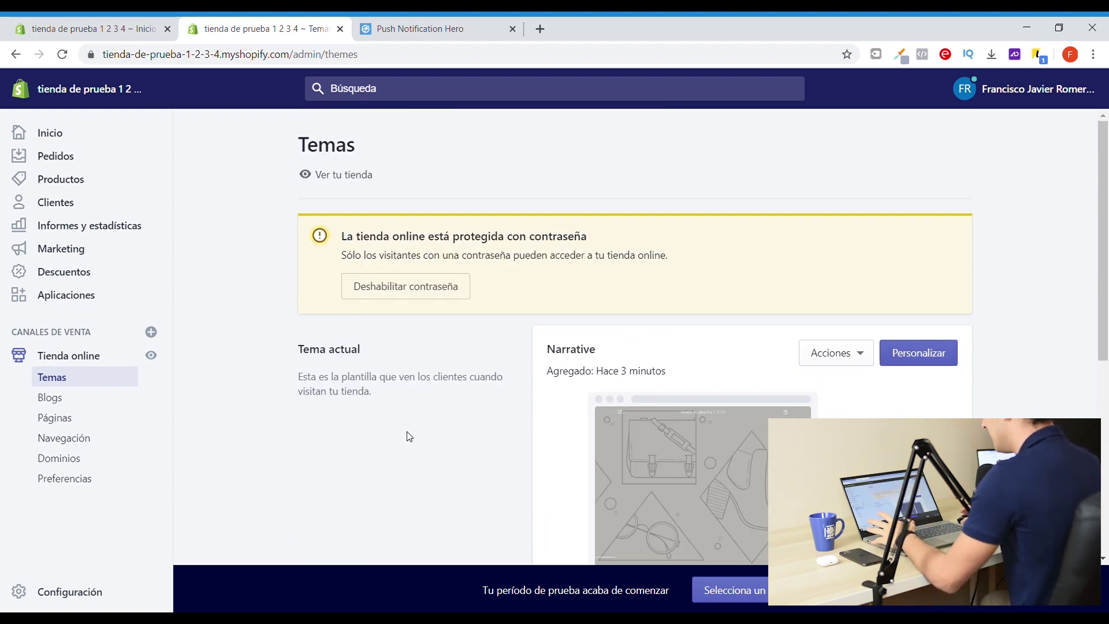